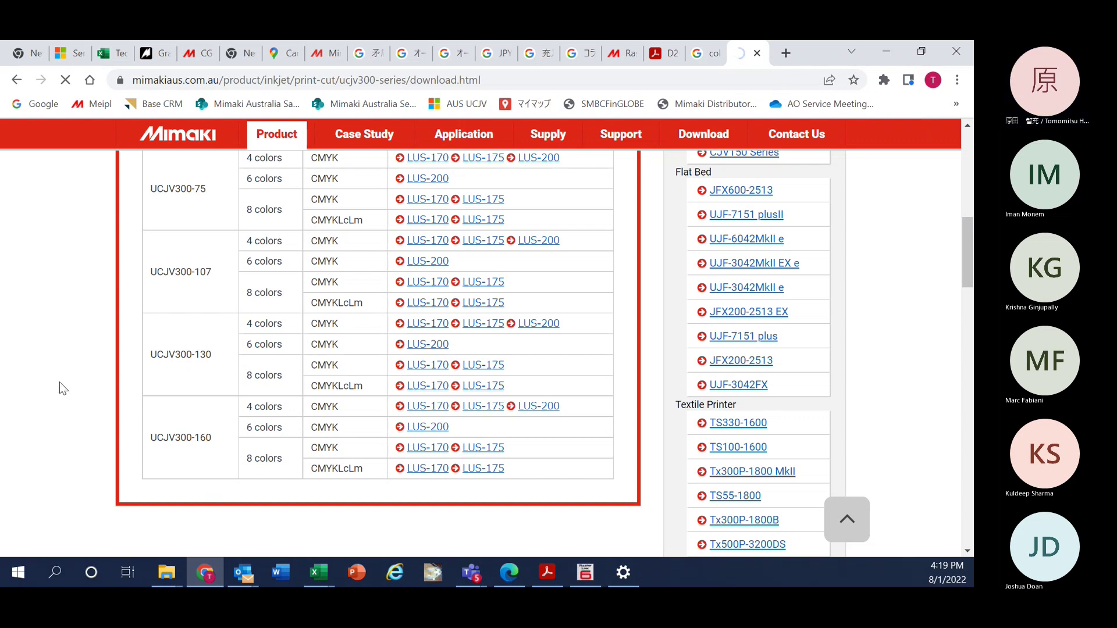
- Open the RasterLink profile search results for the UCJV300-160 with 4 colors, CMYK and LUS-170 ink
{"action": "left_click", "coordinate": [533, 405]}
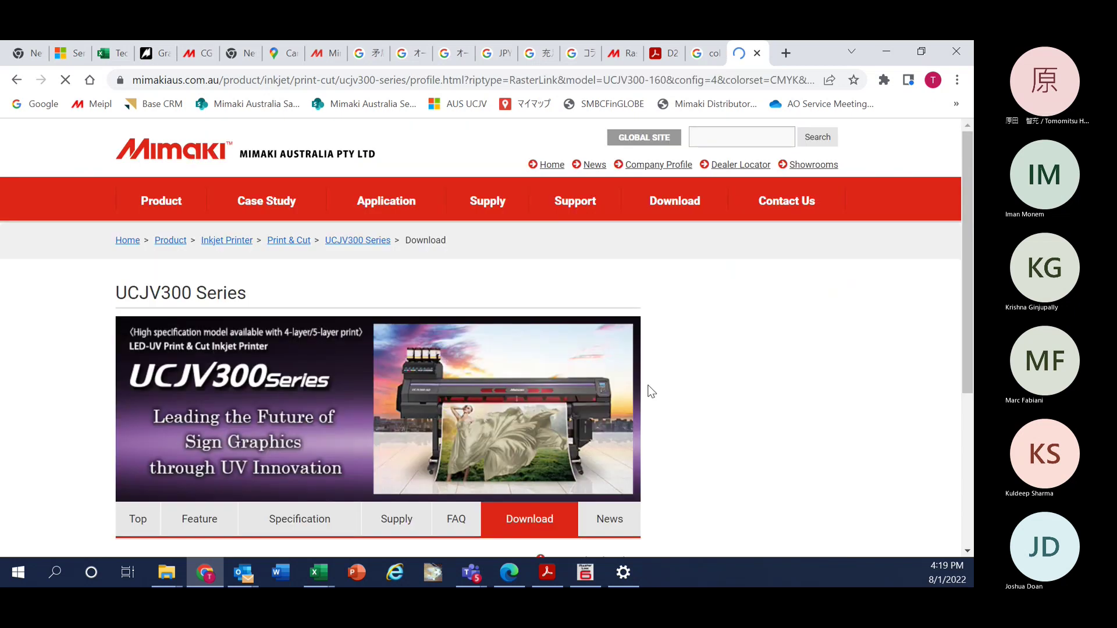
{"action": "scroll", "coordinate": [460, 414], "scroll_direction": "down", "scroll_amount": 10}
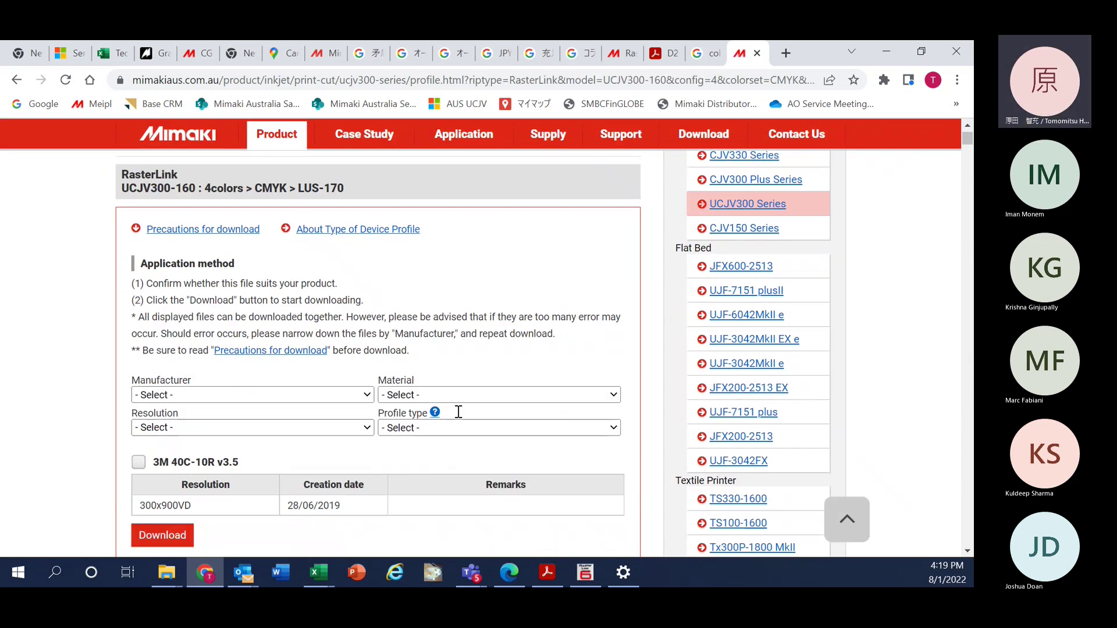
{"action": "scroll", "coordinate": [459, 411], "scroll_direction": "down", "scroll_amount": 5}
{"action": "scroll", "coordinate": [457, 411], "scroll_direction": "up", "scroll_amount": 11}
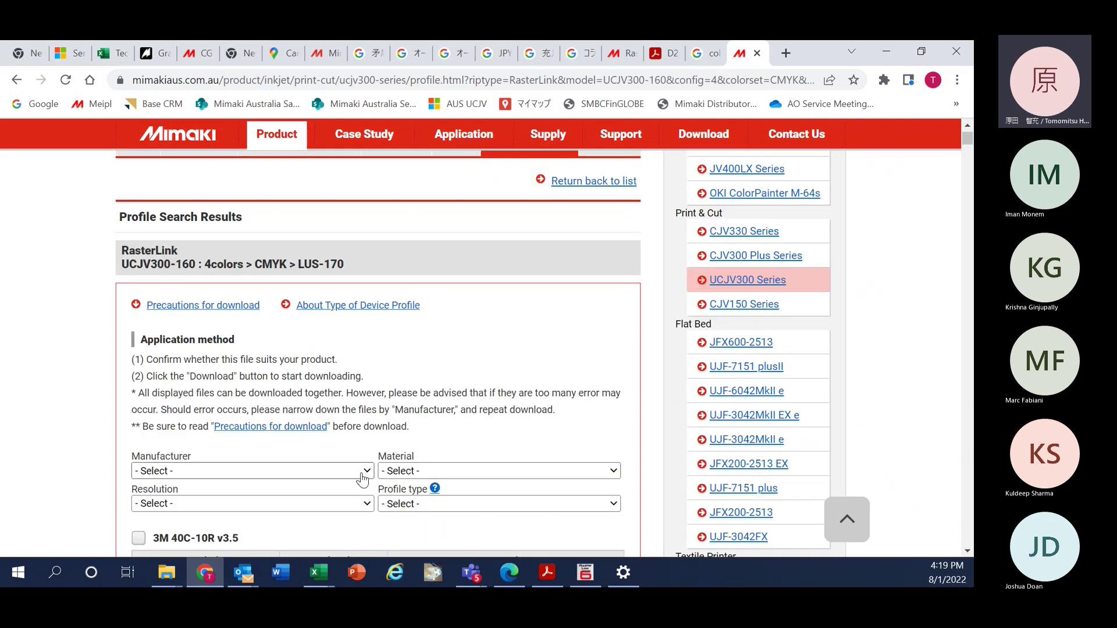
- Filter the profiles by the manufacturer Generic and look through the Generic Banner 2 and Generic PVC Gloss 2 entries
{"action": "left_click", "coordinate": [359, 472]}
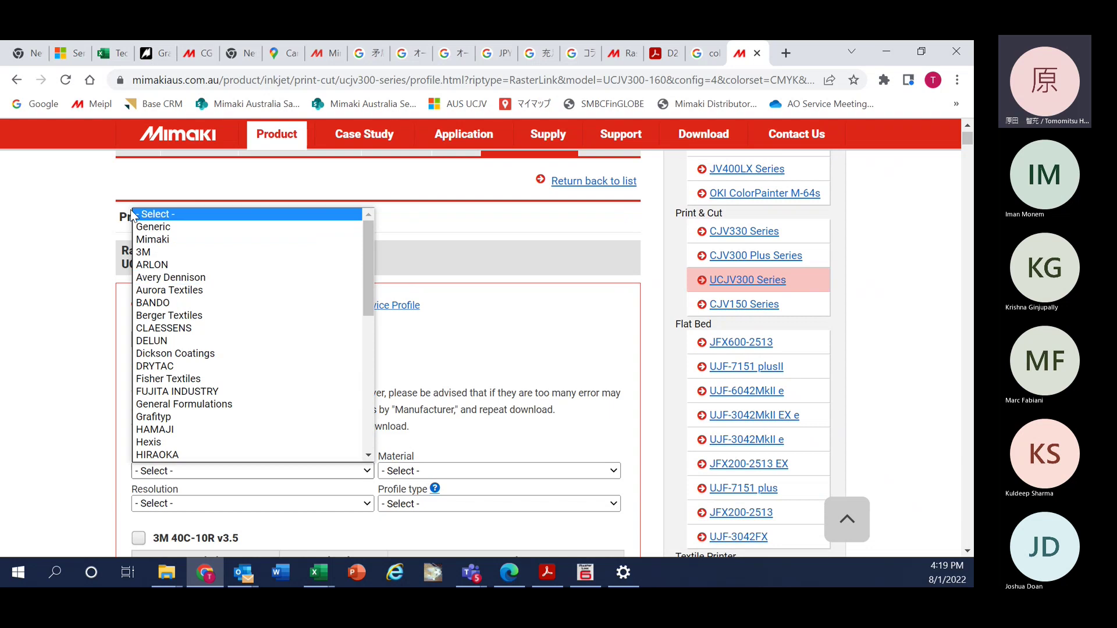
{"action": "left_click", "coordinate": [154, 230]}
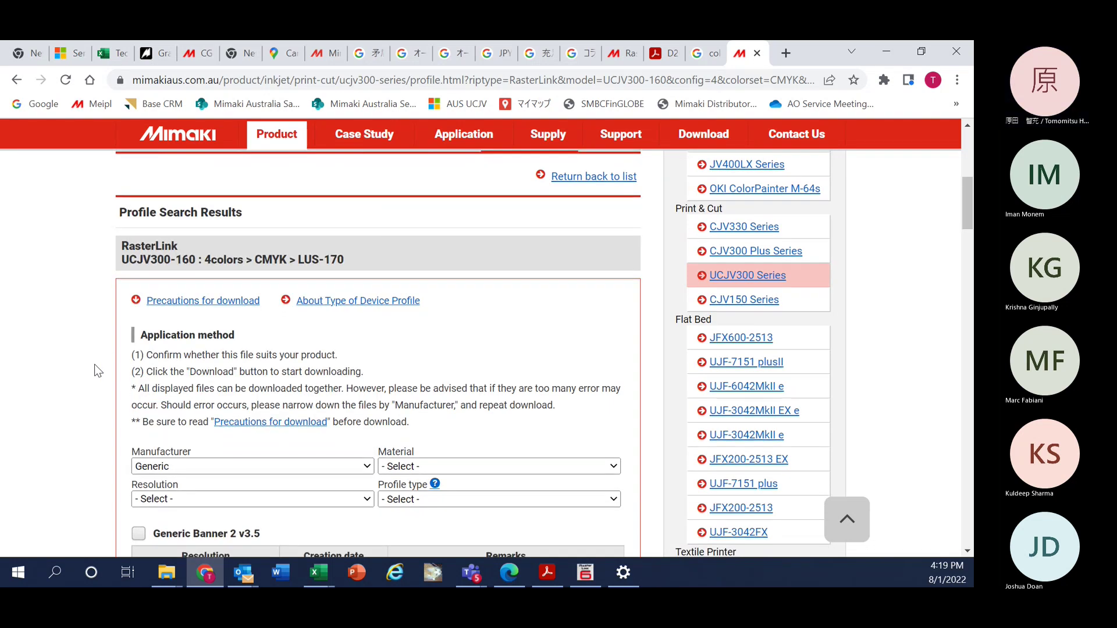
{"action": "scroll", "coordinate": [94, 364], "scroll_direction": "down", "scroll_amount": 10}
{"action": "scroll", "coordinate": [94, 364], "scroll_direction": "down", "scroll_amount": 5}
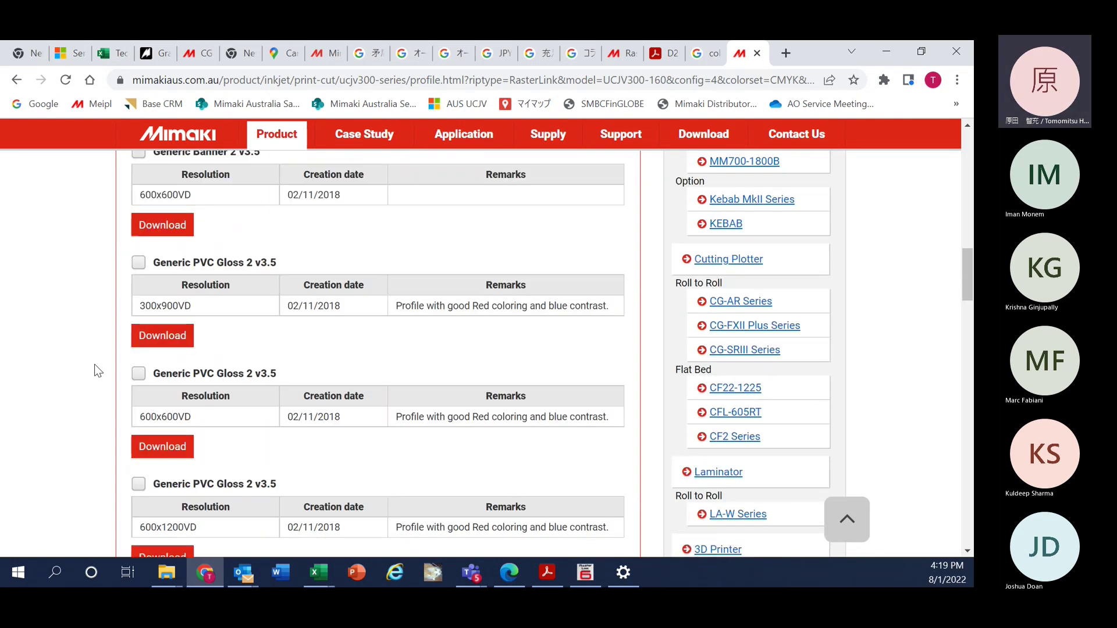
{"action": "scroll", "coordinate": [94, 364], "scroll_direction": "up", "scroll_amount": 2}
{"action": "scroll", "coordinate": [211, 301], "scroll_direction": "up", "scroll_amount": 1}
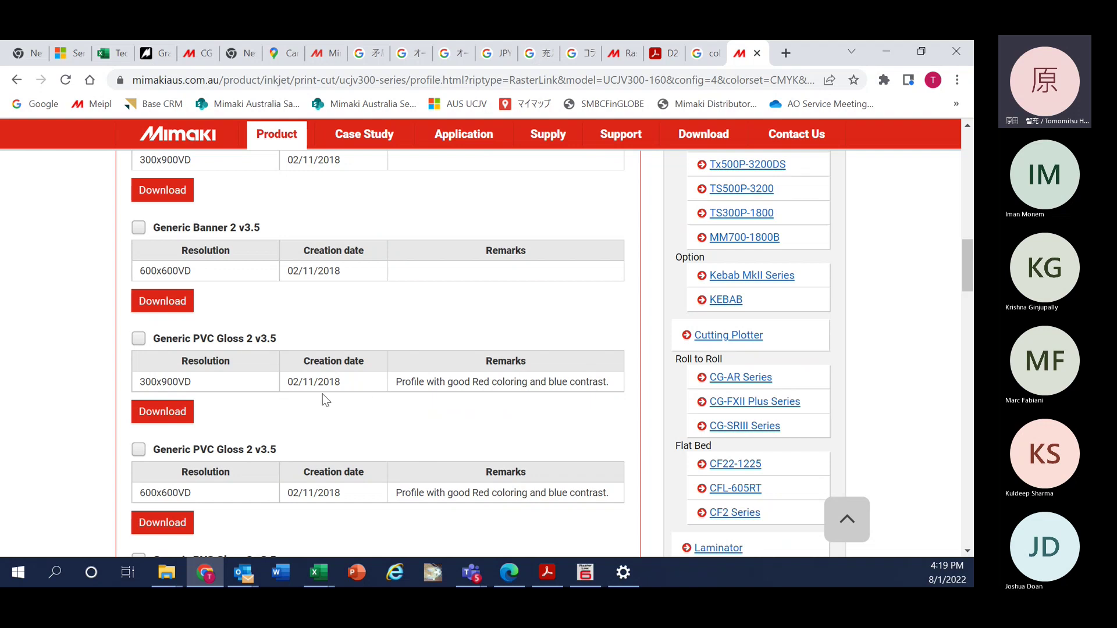
{"action": "scroll", "coordinate": [345, 402], "scroll_direction": "up", "scroll_amount": 1}
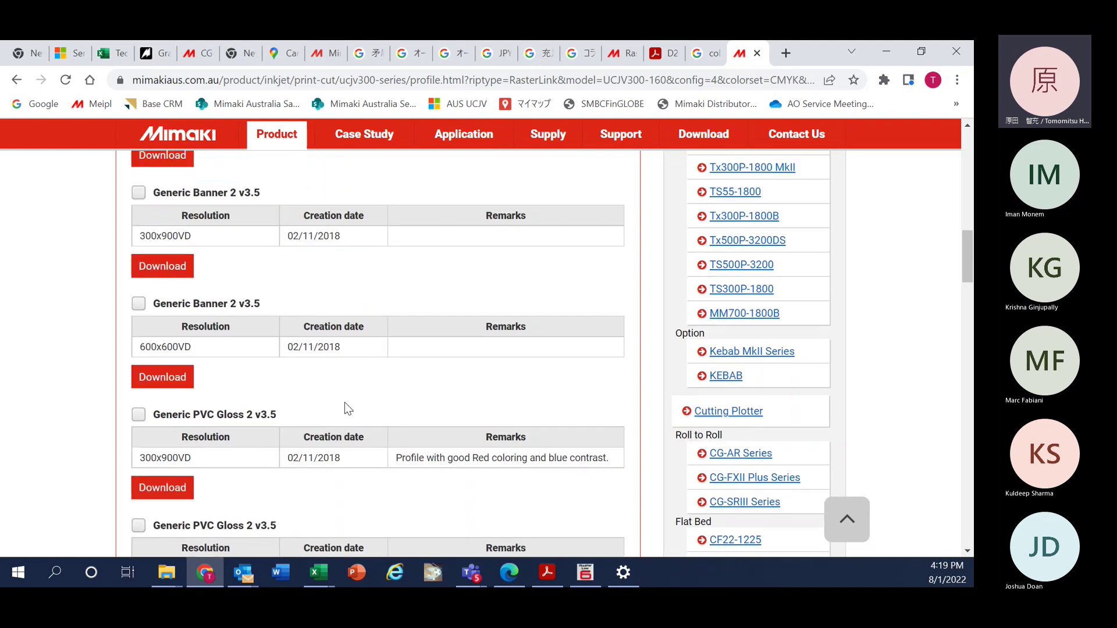
{"action": "scroll", "coordinate": [330, 396], "scroll_direction": "down", "scroll_amount": 1}
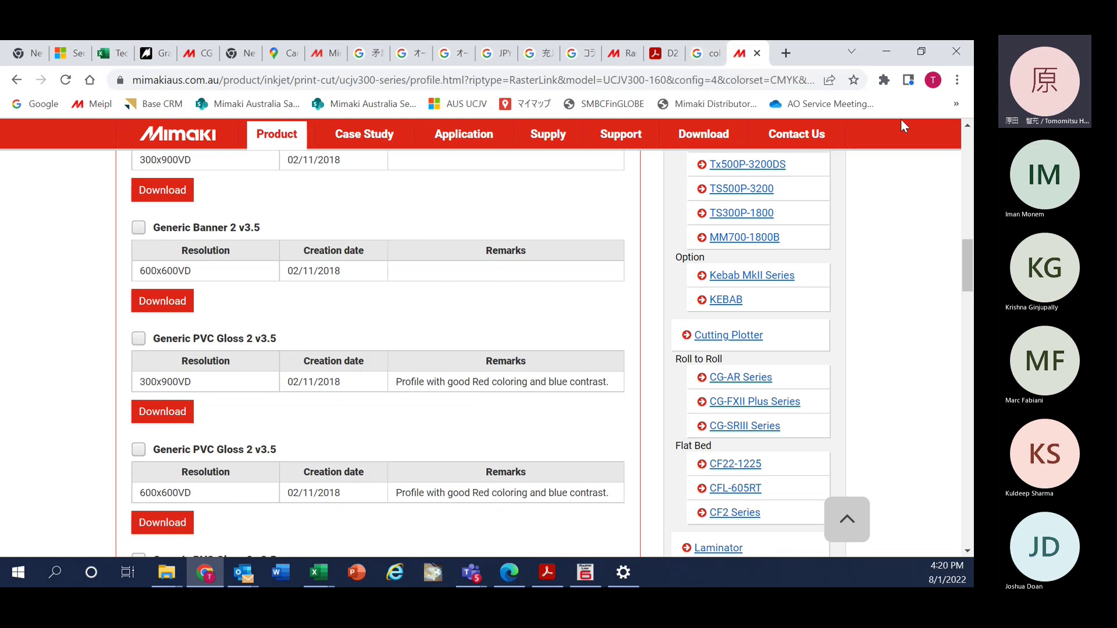
- Switch to RasterLink6Plus, set the job's color matching to (Mimaki_Expand_Color), and review its matching methods and input profiles
{"action": "left_click", "coordinate": [582, 575]}
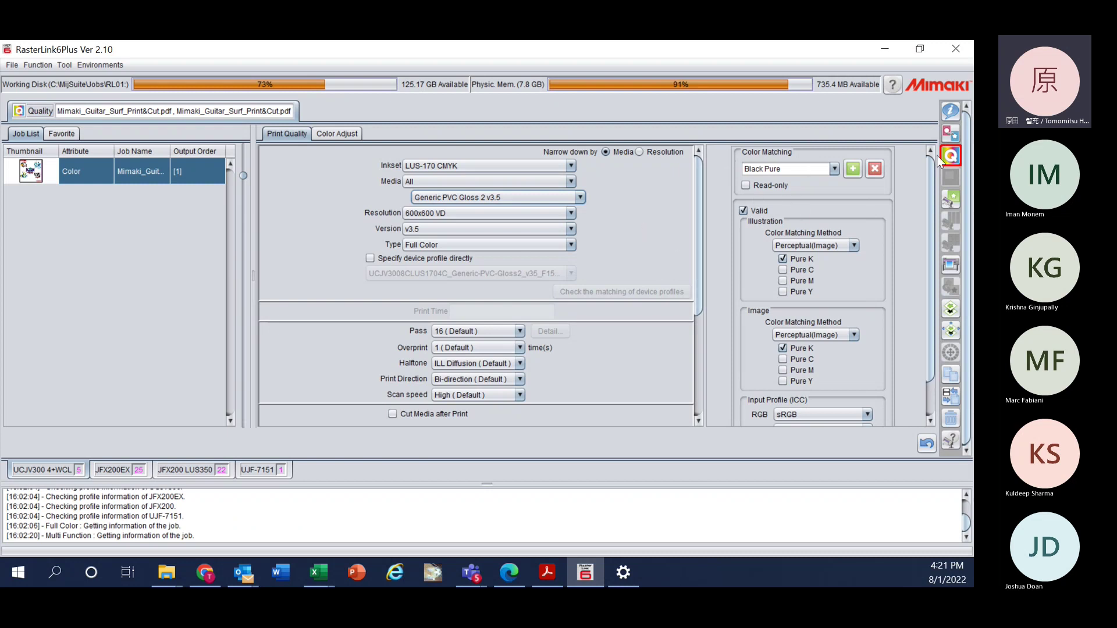
{"action": "left_click", "coordinate": [834, 169]}
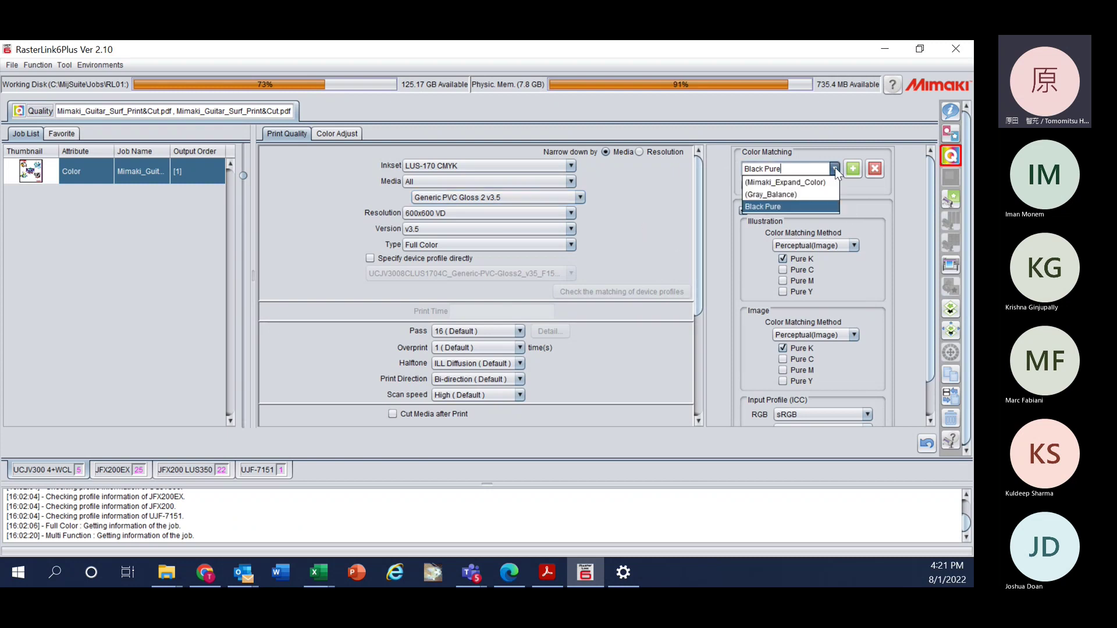
{"action": "left_click", "coordinate": [795, 182]}
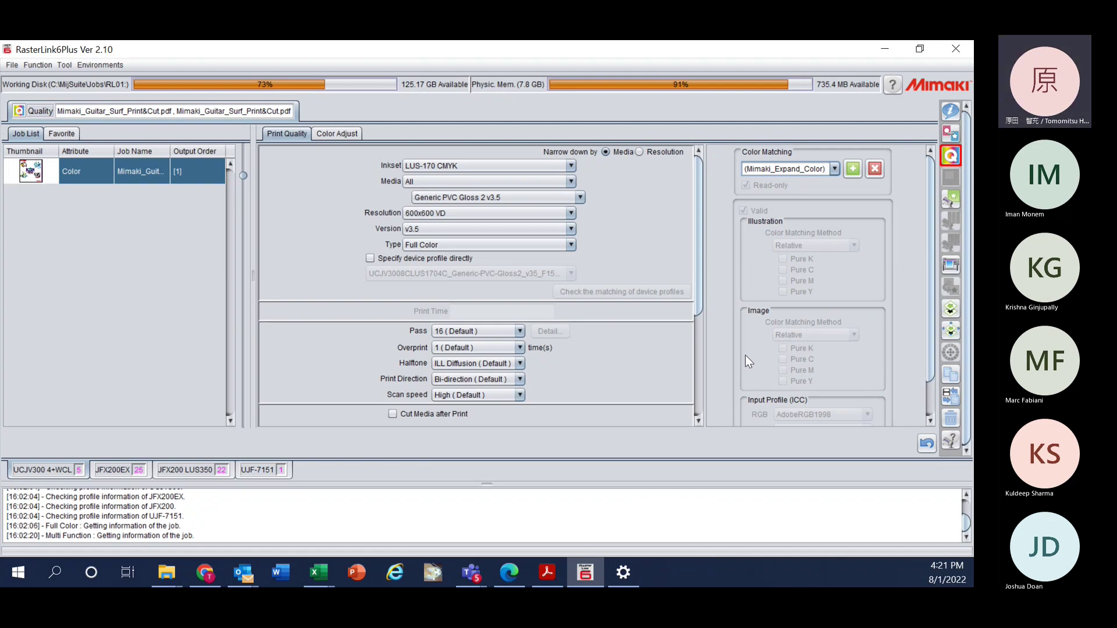
{"action": "left_click_drag", "start_coordinate": [930, 350], "coordinate": [820, 401]}
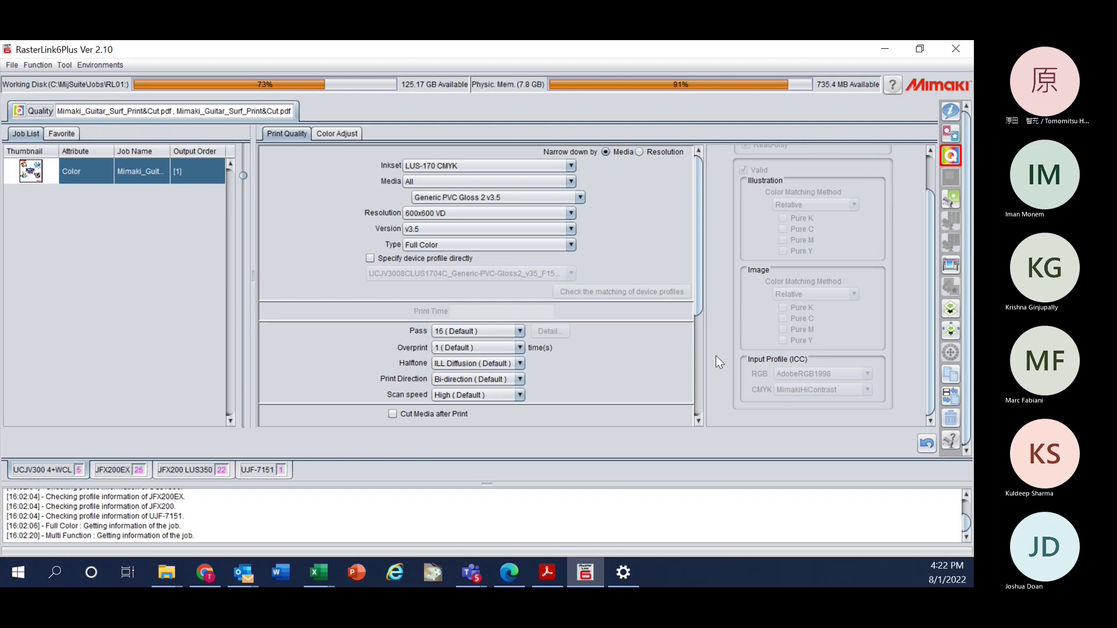
{"action": "scroll", "coordinate": [716, 355], "scroll_direction": "up", "scroll_amount": 2}
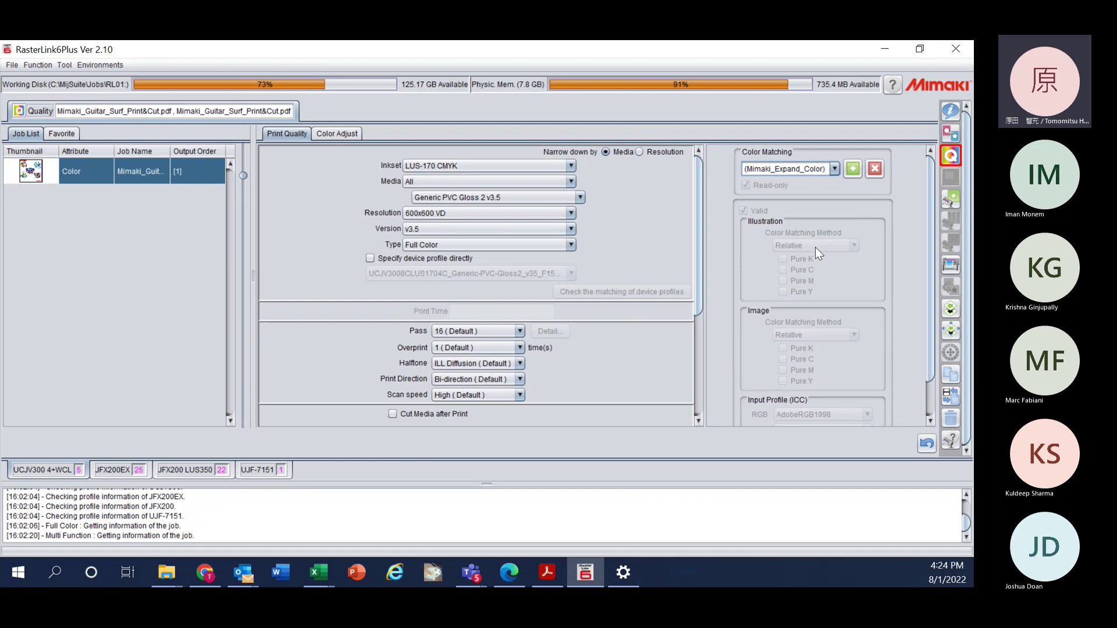
{"action": "scroll", "coordinate": [930, 359], "scroll_direction": "down", "scroll_amount": 2}
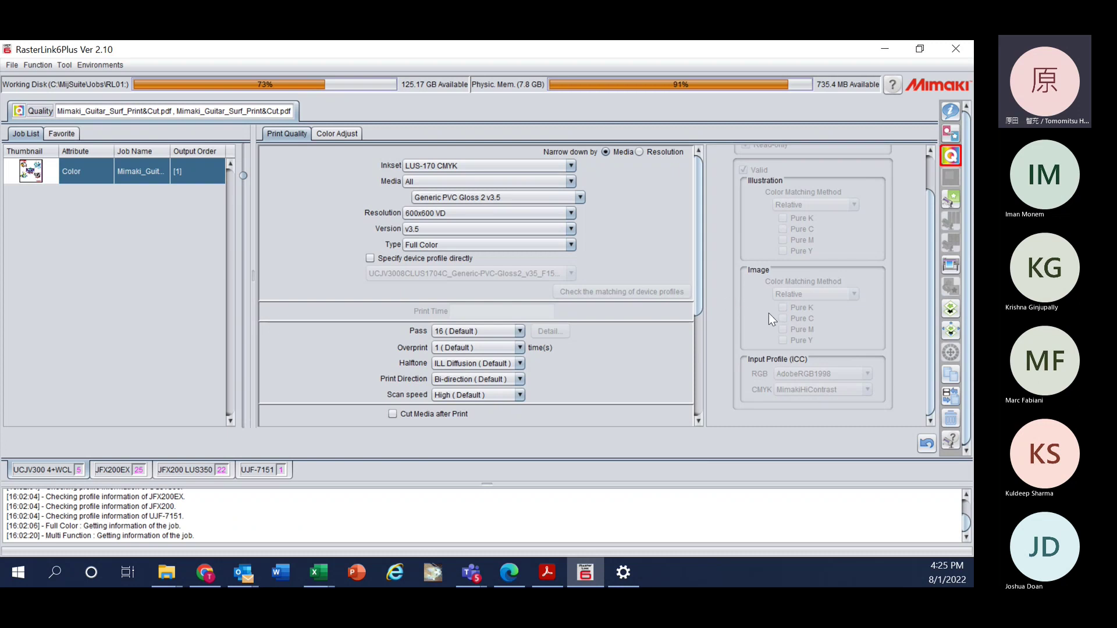
{"action": "scroll", "coordinate": [938, 278], "scroll_direction": "up", "scroll_amount": 2}
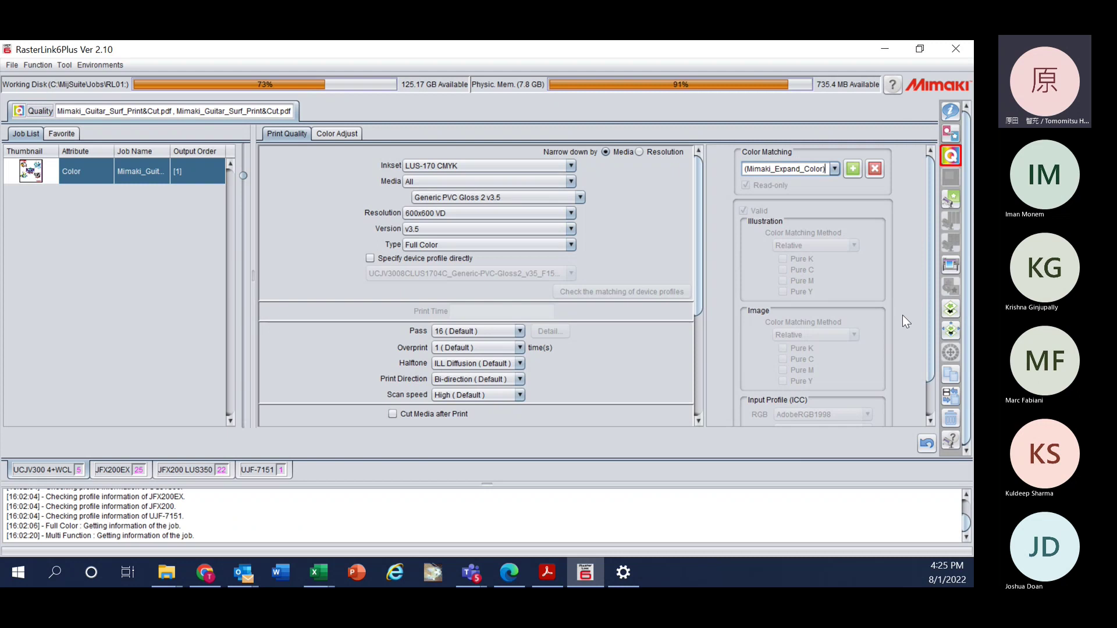
- Add a new color matching preset named Test
{"action": "left_click", "coordinate": [834, 169]}
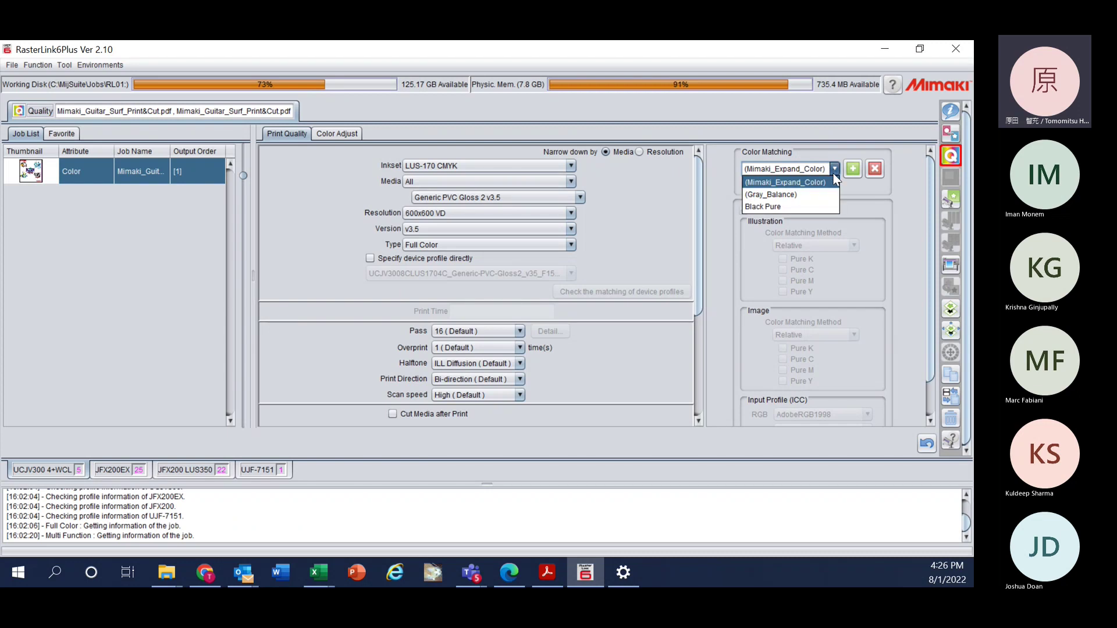
{"action": "left_click", "coordinate": [834, 180]}
{"action": "triple_click", "coordinate": [825, 169]}
{"action": "type", "text": "Test"}
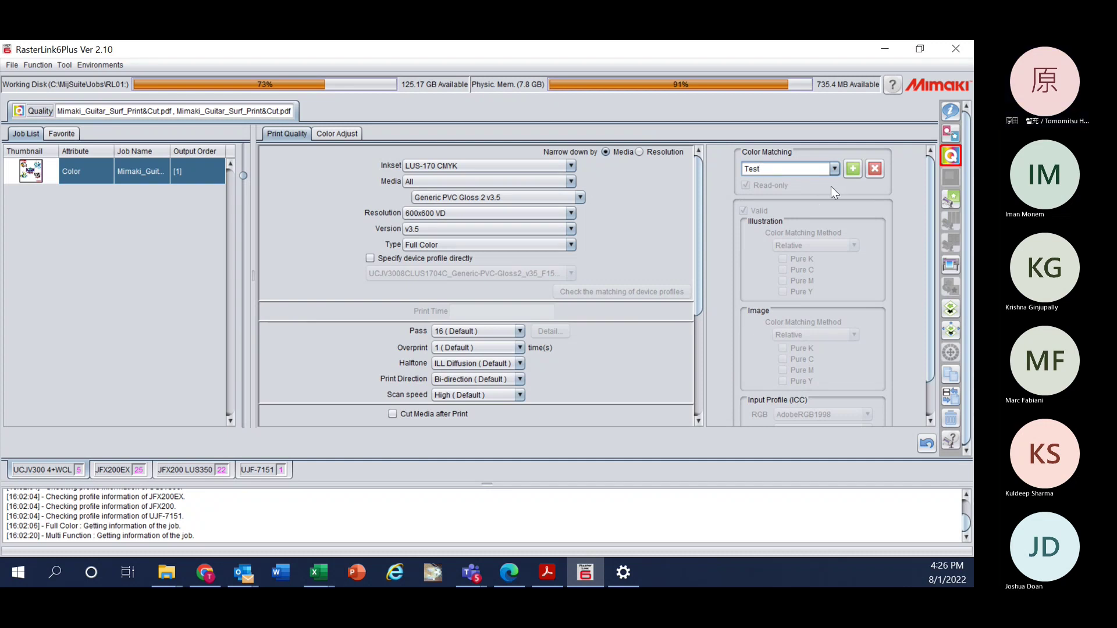
{"action": "left_click", "coordinate": [860, 166]}
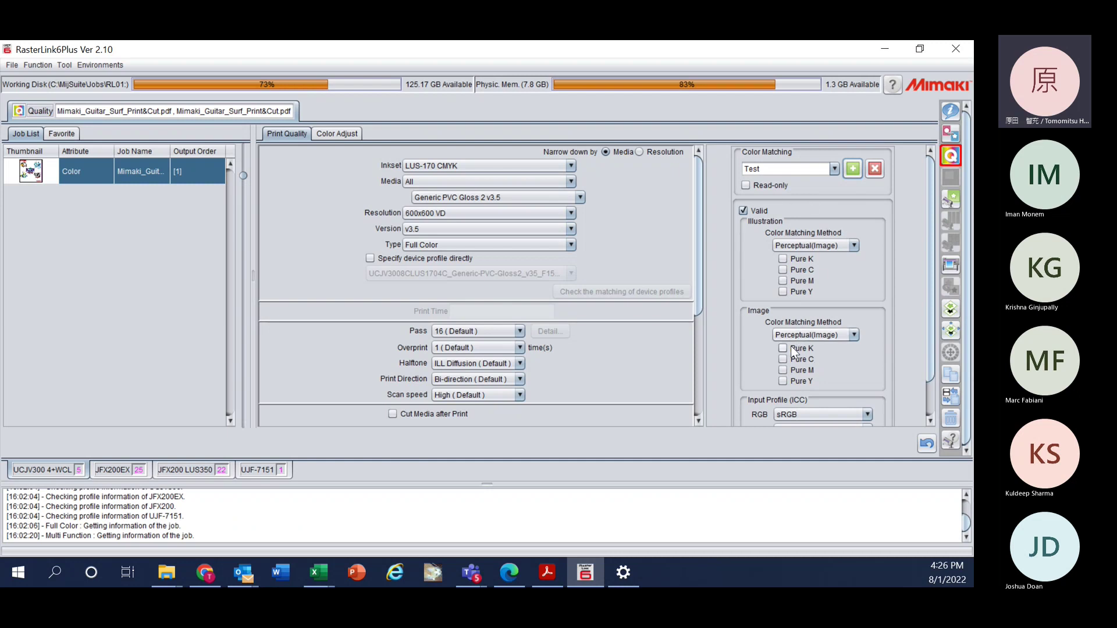
- Set the color matching method of the Test preset to Saturation(Graphics) for both Illustration and Image
{"action": "left_click", "coordinate": [851, 246]}
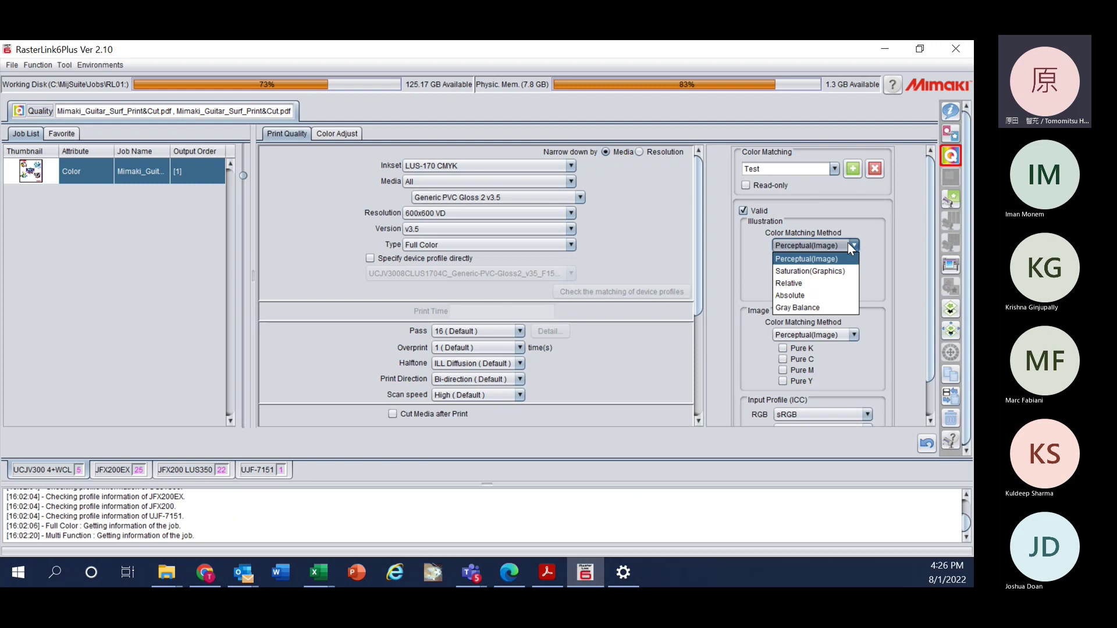
{"action": "left_click", "coordinate": [828, 220]}
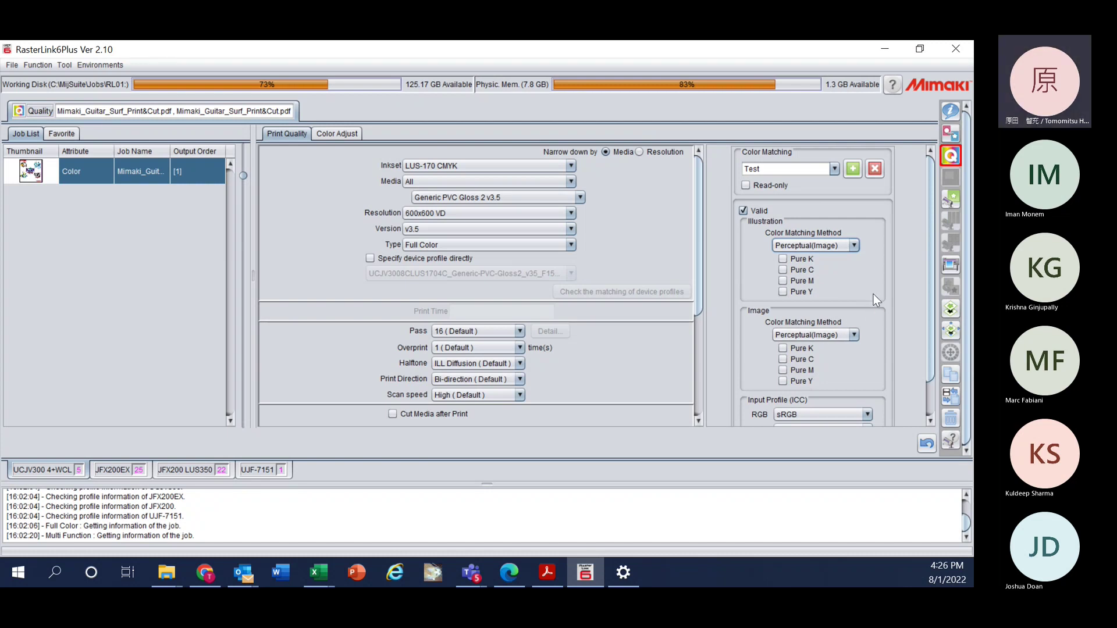
{"action": "left_click", "coordinate": [839, 243]}
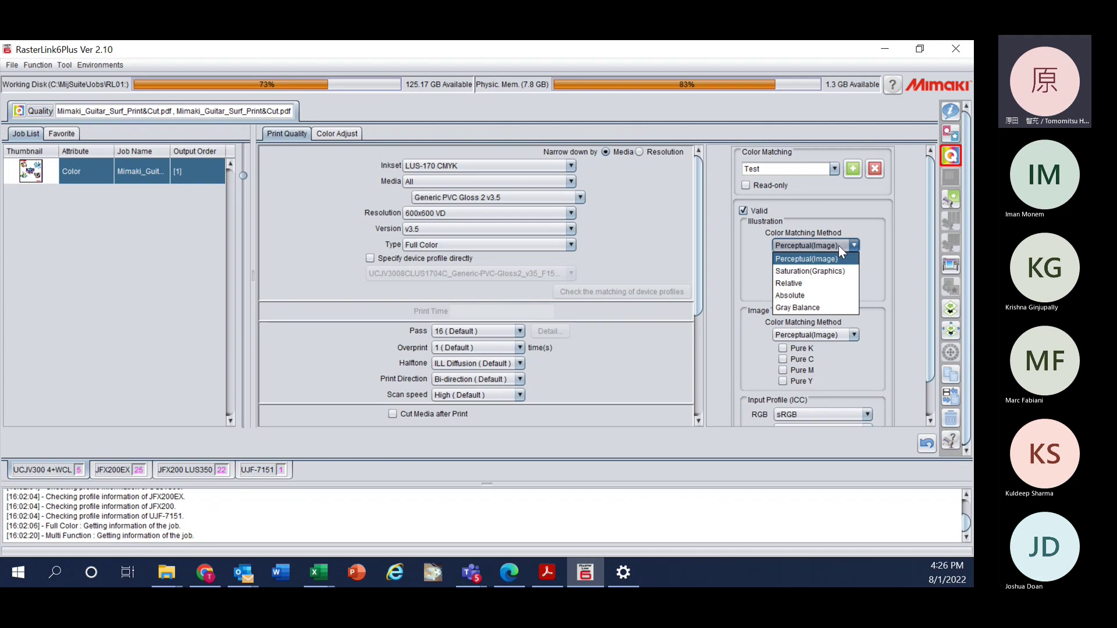
{"action": "left_click", "coordinate": [818, 272]}
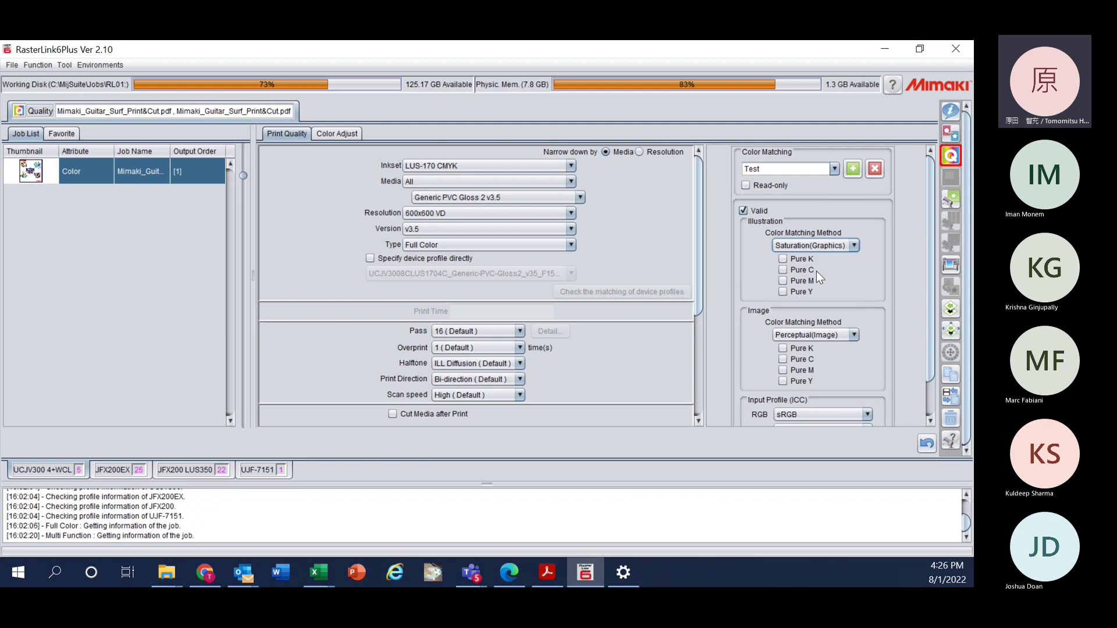
{"action": "left_click", "coordinate": [843, 330]}
{"action": "left_click", "coordinate": [839, 361]}
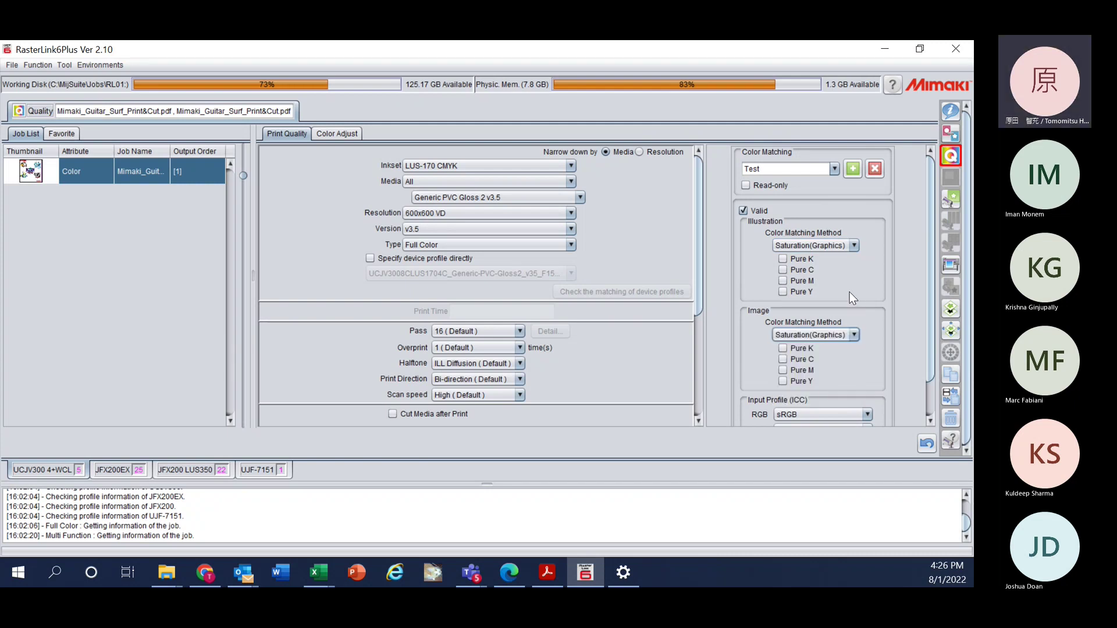
- Return the Illustration and Image color matching methods of the Test preset to Perceptual(Image)
{"action": "left_click", "coordinate": [839, 245]}
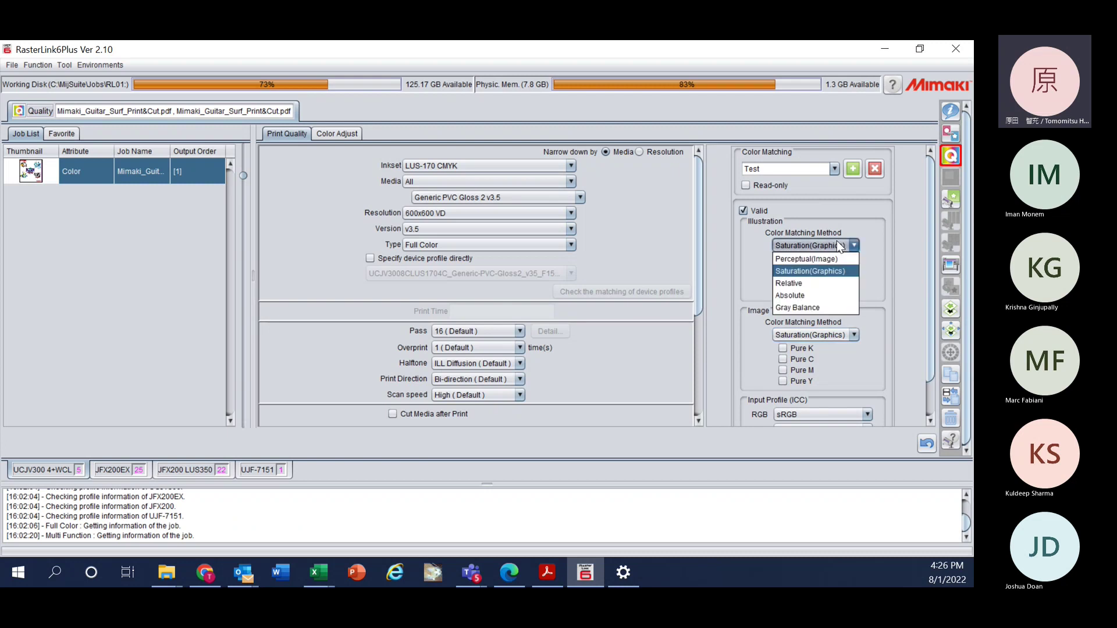
{"action": "left_click", "coordinate": [831, 259]}
{"action": "left_click", "coordinate": [834, 335]}
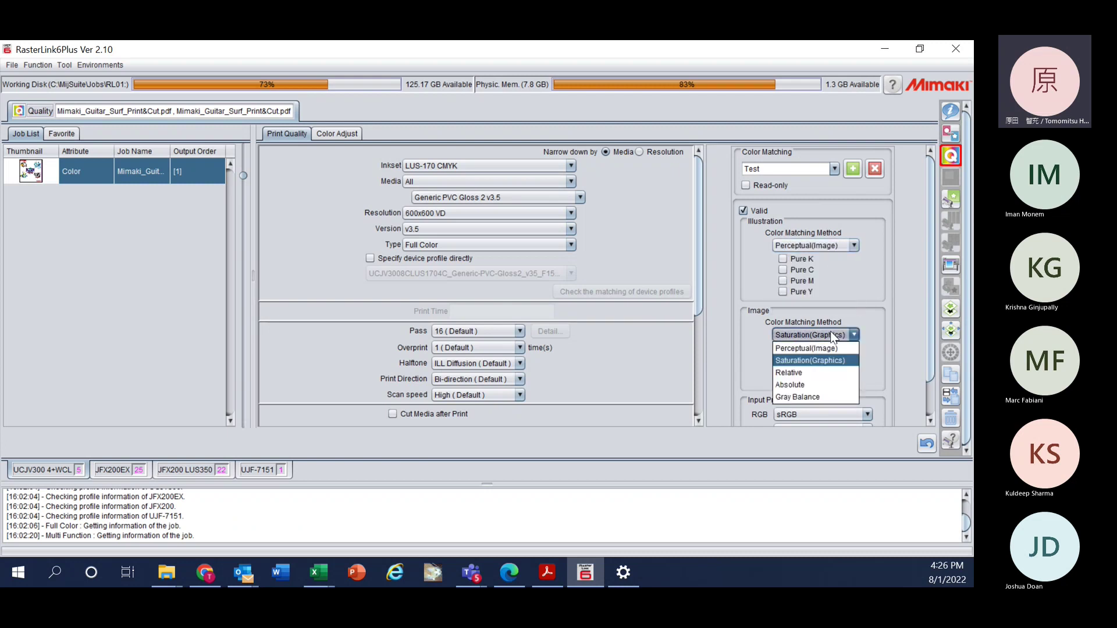
{"action": "left_click", "coordinate": [831, 348]}
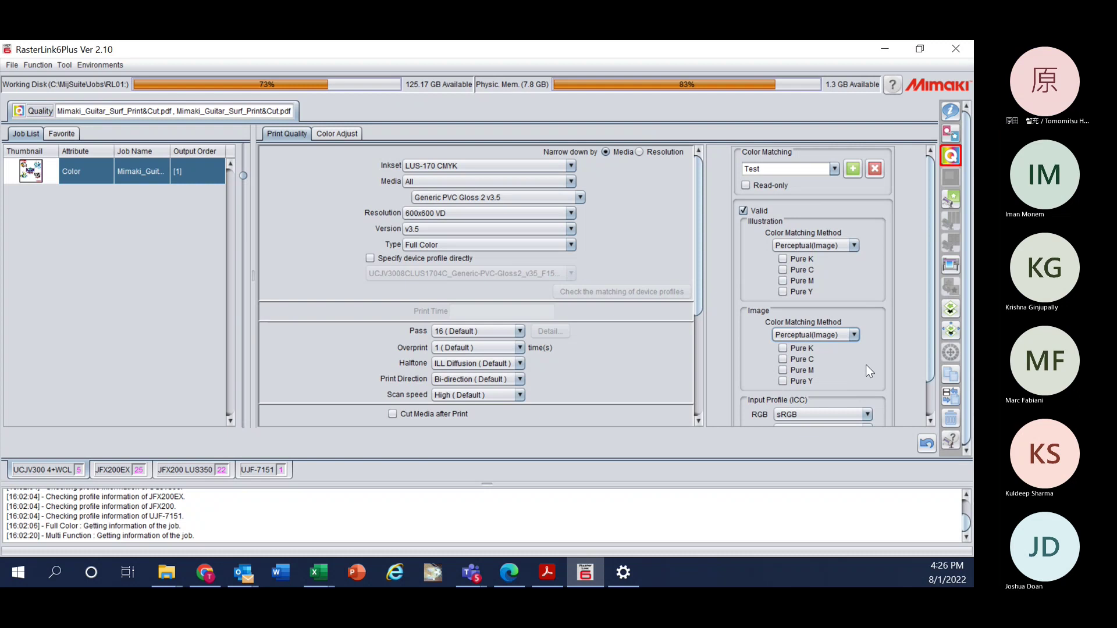
- Examine the RGB input profile options available for the Test color matching preset
{"action": "scroll", "coordinate": [930, 411], "scroll_direction": "down", "scroll_amount": 2}
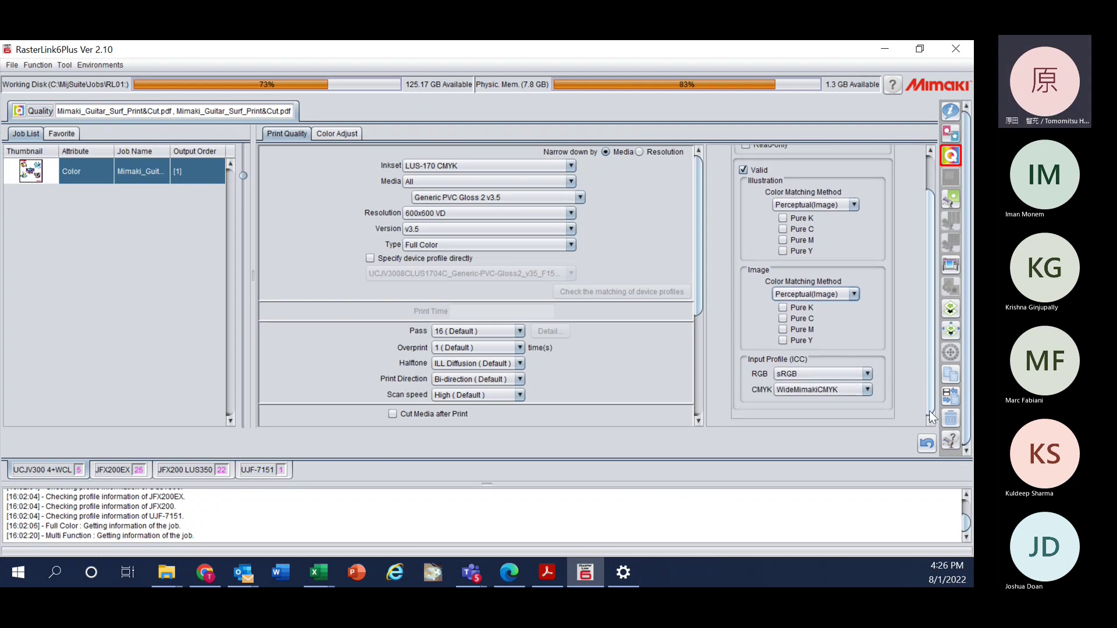
{"action": "left_click", "coordinate": [832, 377]}
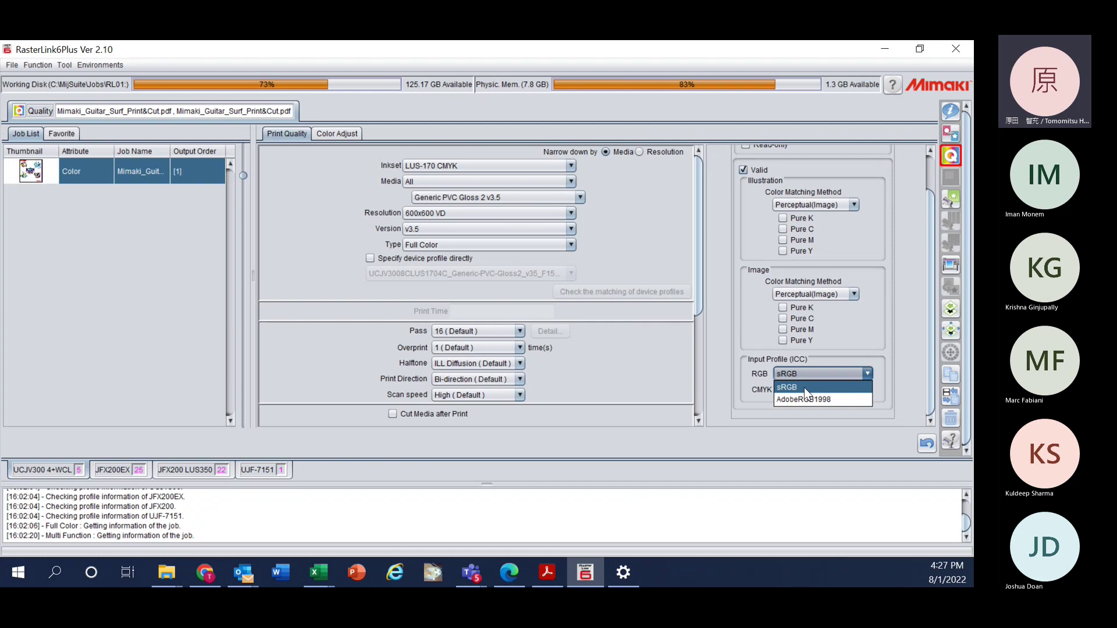
{"action": "left_click", "coordinate": [808, 373]}
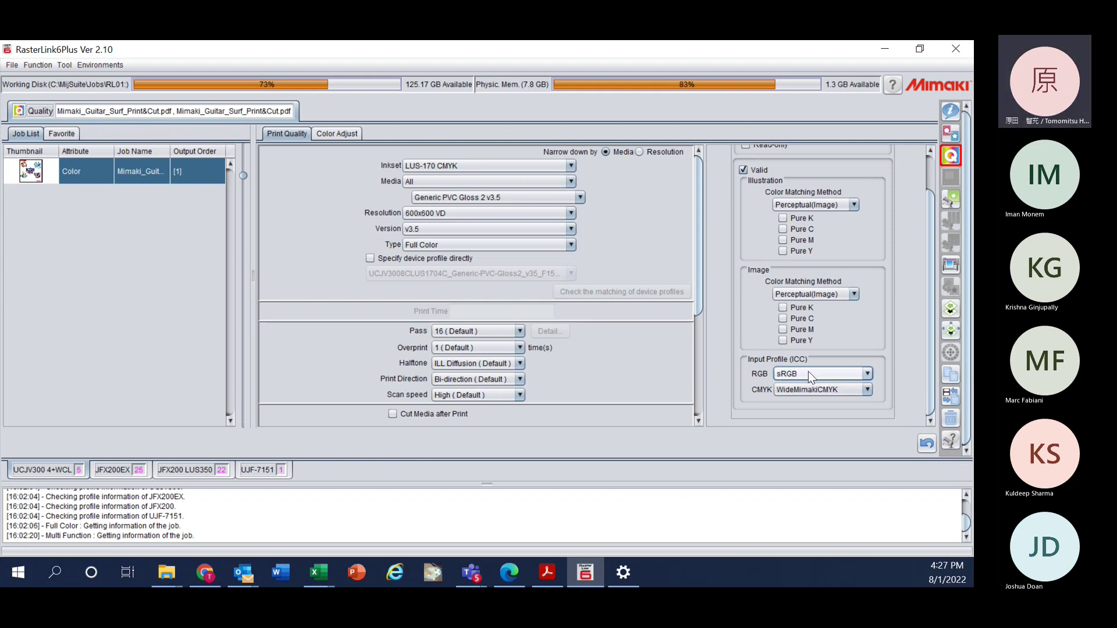
{"action": "left_click", "coordinate": [798, 374]}
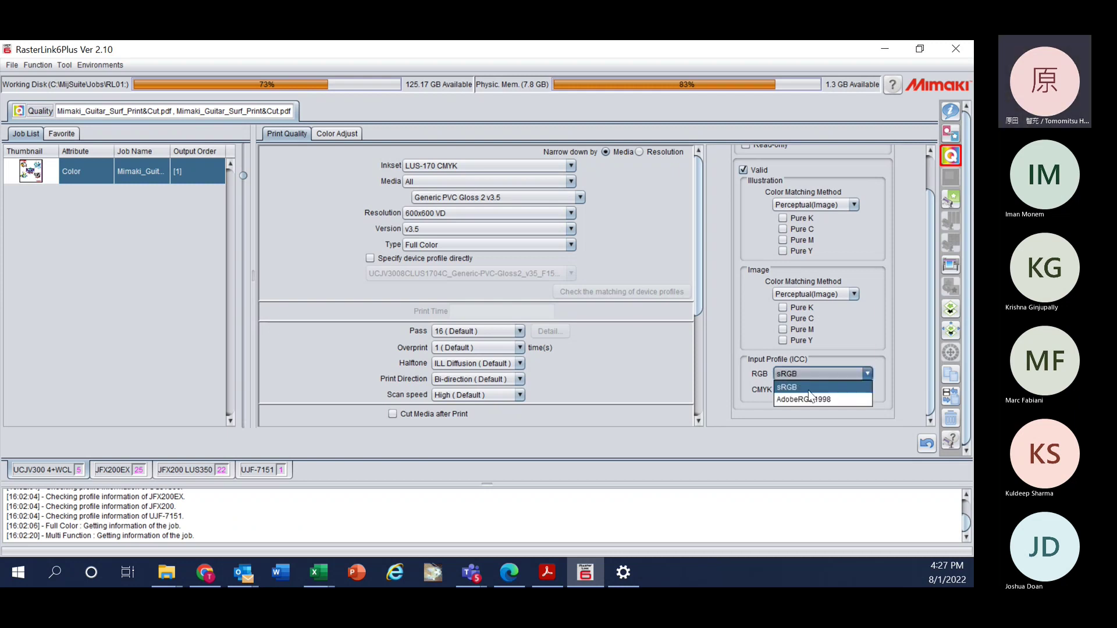
{"action": "left_click", "coordinate": [764, 372]}
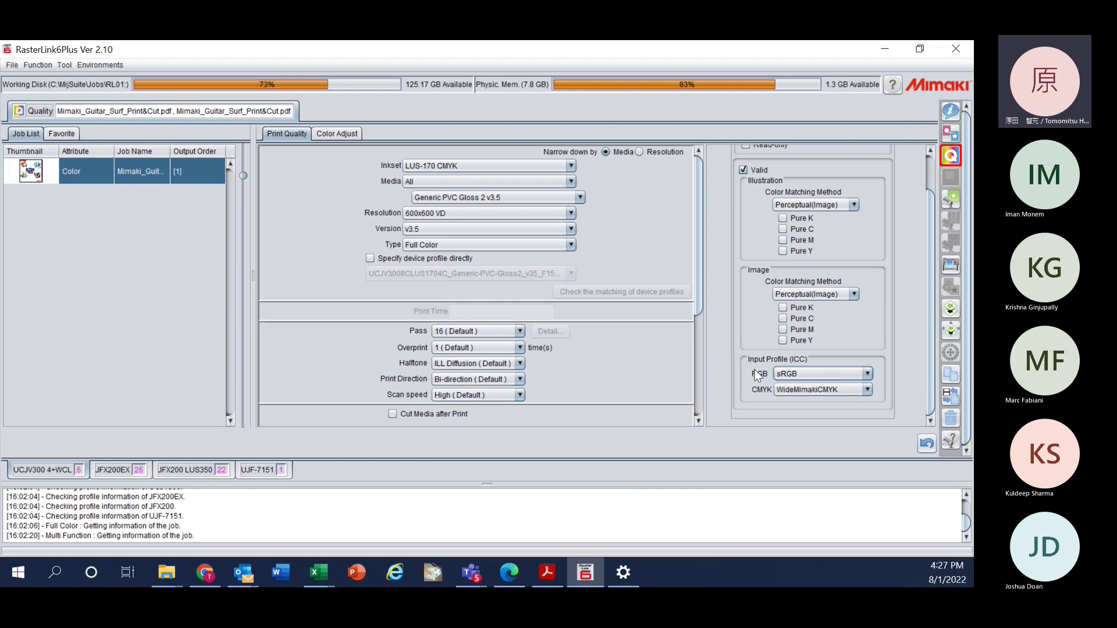
{"action": "left_click", "coordinate": [784, 375]}
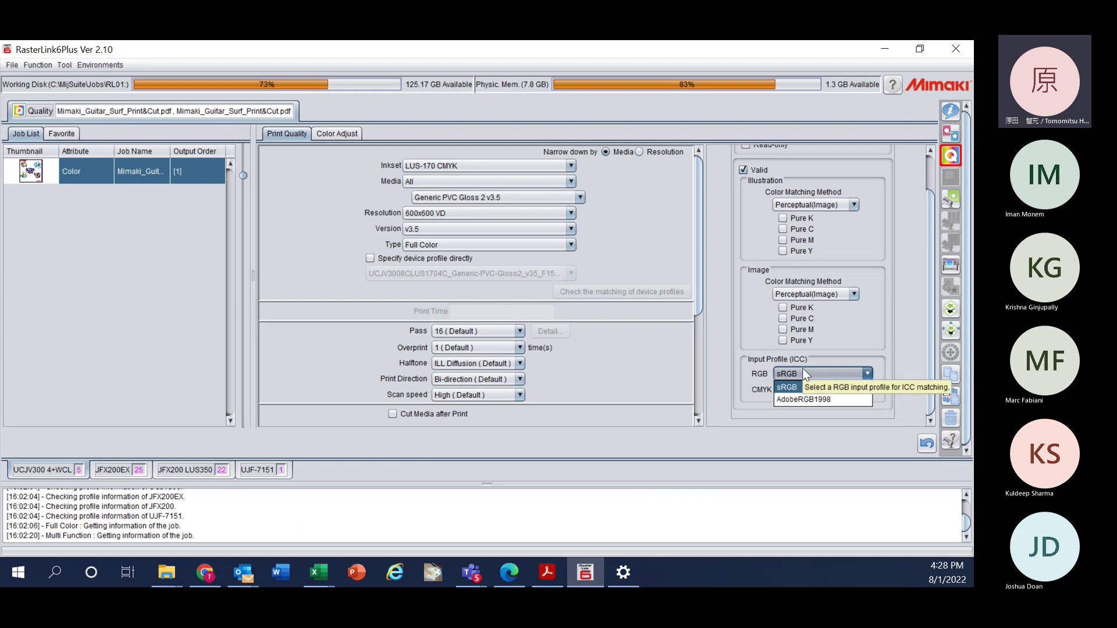
{"action": "left_click", "coordinate": [746, 418]}
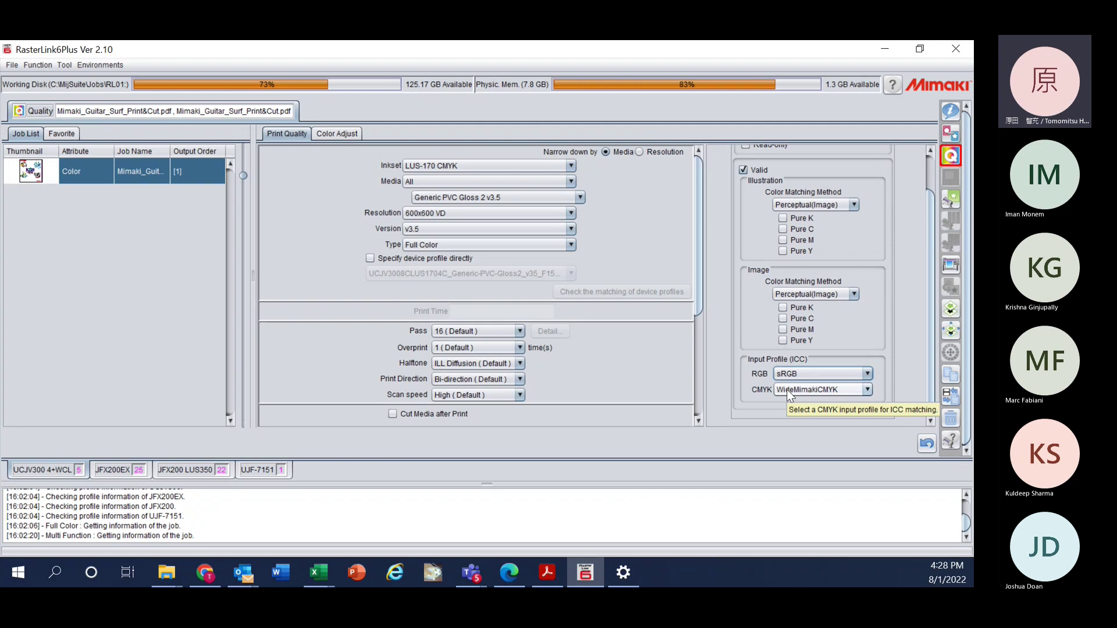
- Set the CMYK input profile of the Test preset to WideMimaki2013forSign
{"action": "left_click", "coordinate": [788, 391]}
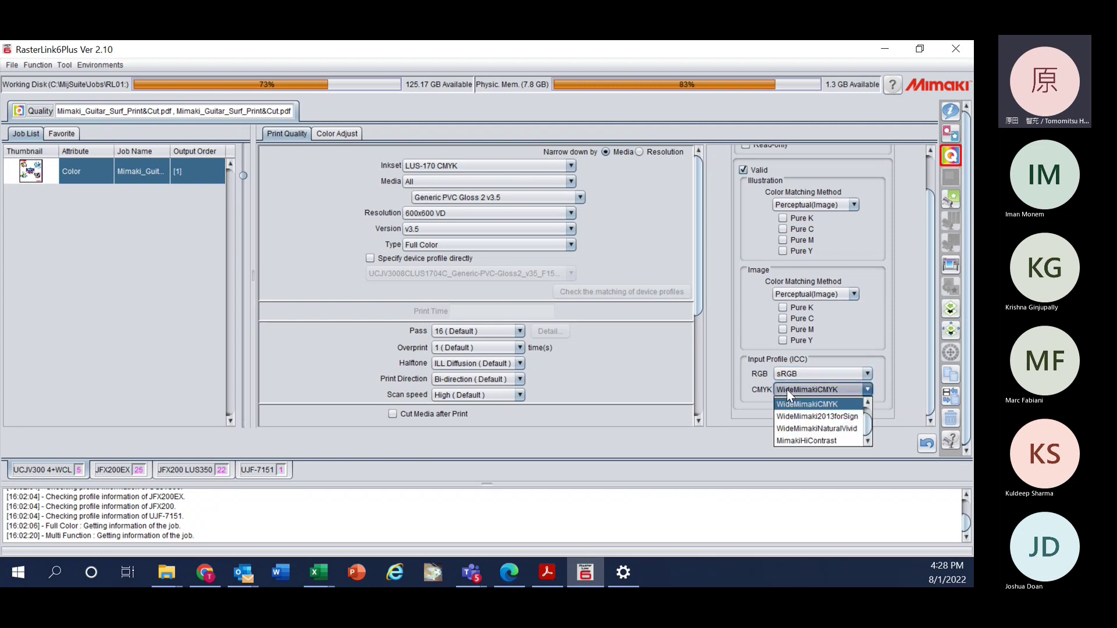
{"action": "scroll", "coordinate": [835, 412], "scroll_direction": "up", "scroll_amount": 1}
{"action": "scroll", "coordinate": [835, 412], "scroll_direction": "down", "scroll_amount": 1}
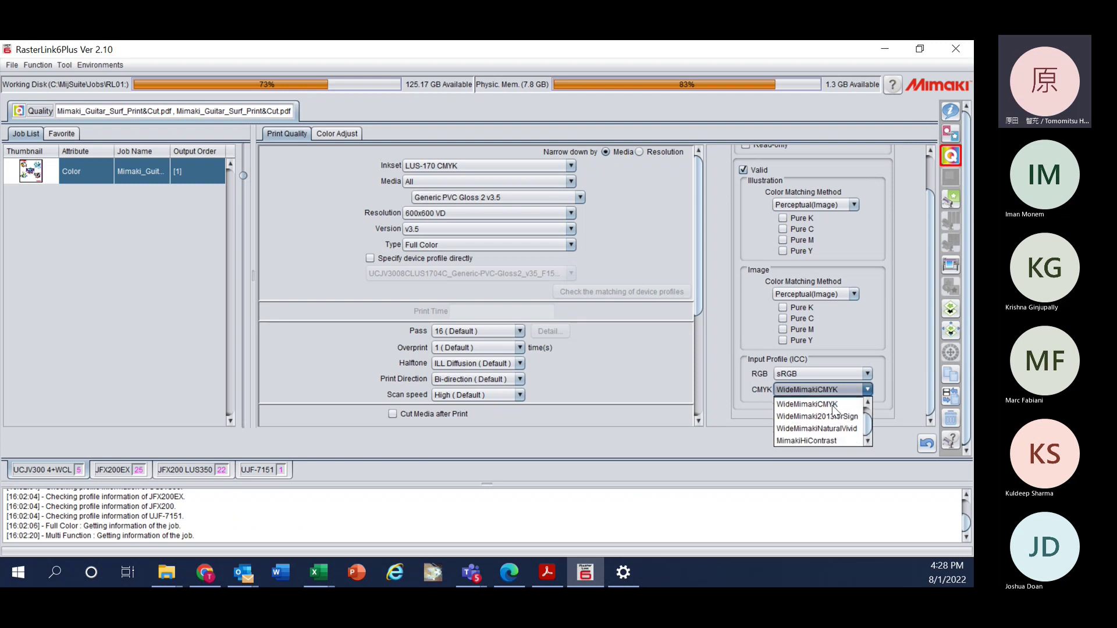
{"action": "scroll", "coordinate": [834, 410], "scroll_direction": "up", "scroll_amount": 1}
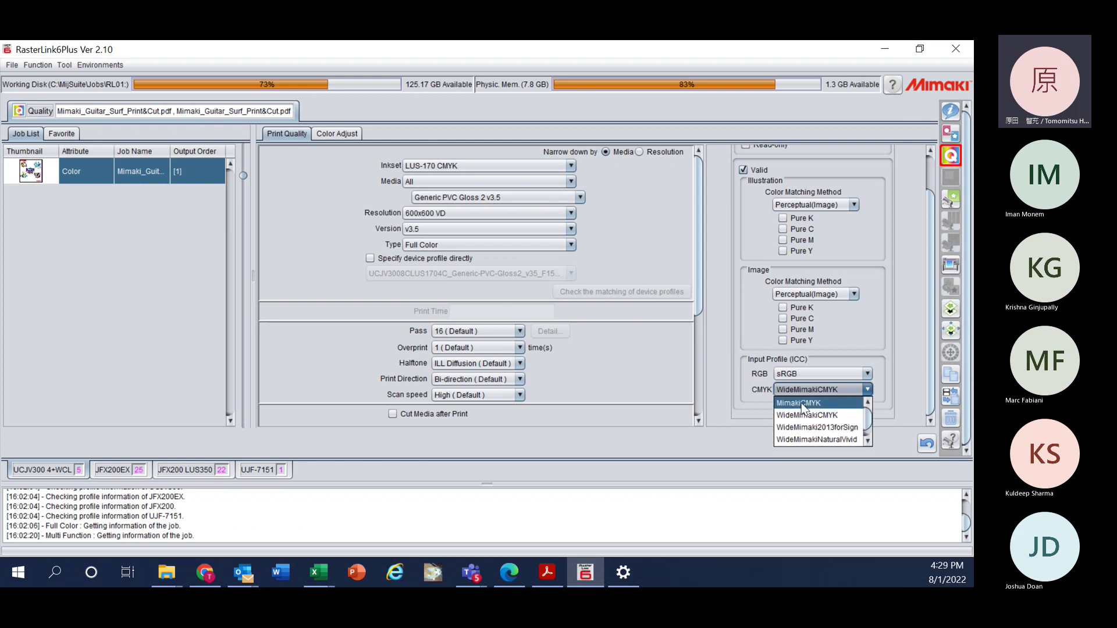
{"action": "scroll", "coordinate": [801, 404], "scroll_direction": "down", "scroll_amount": 1}
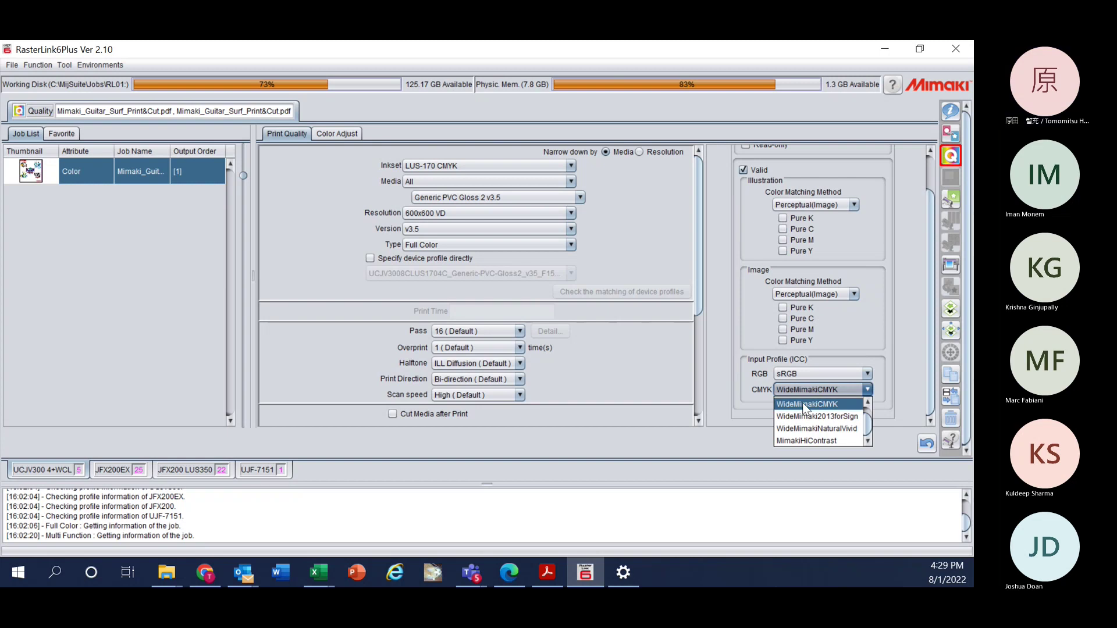
{"action": "left_click", "coordinate": [811, 417]}
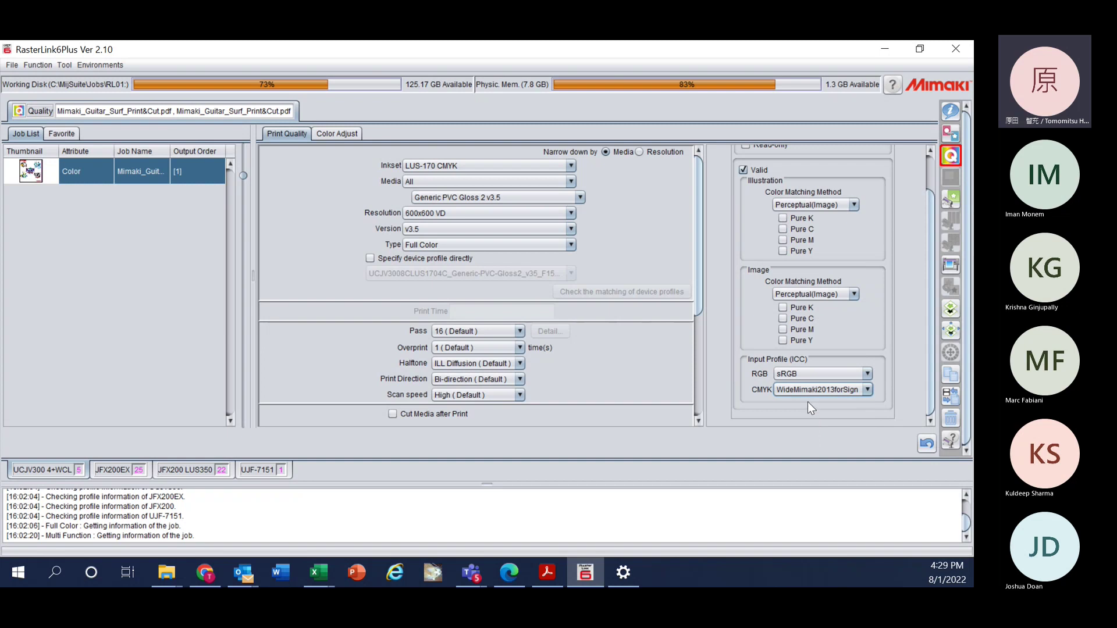
{"action": "left_click", "coordinate": [810, 391]}
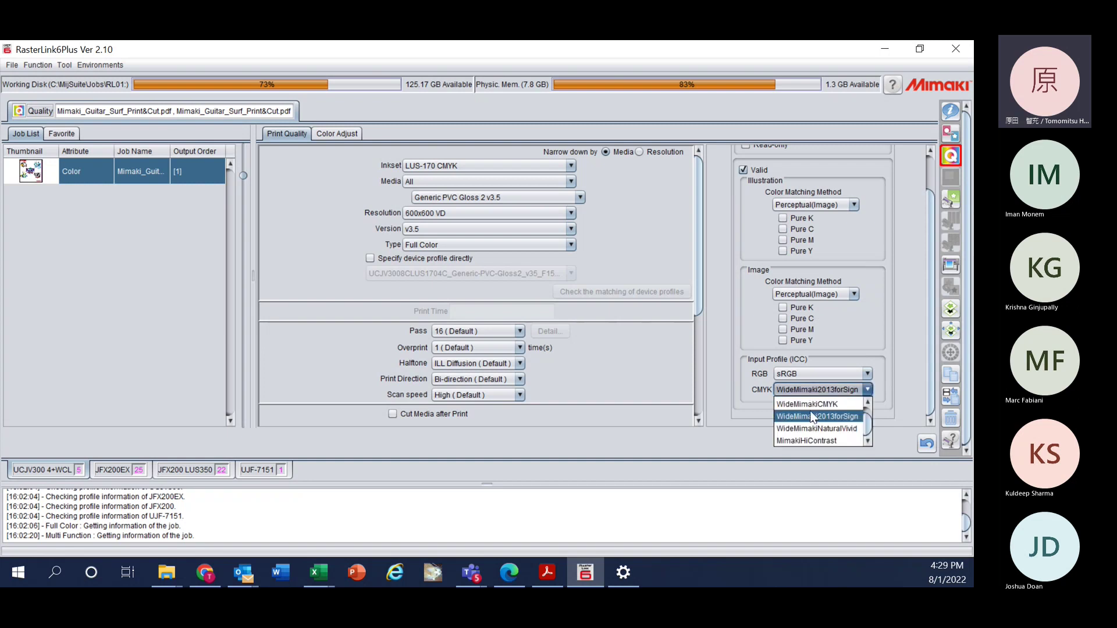
{"action": "left_click", "coordinate": [813, 416]}
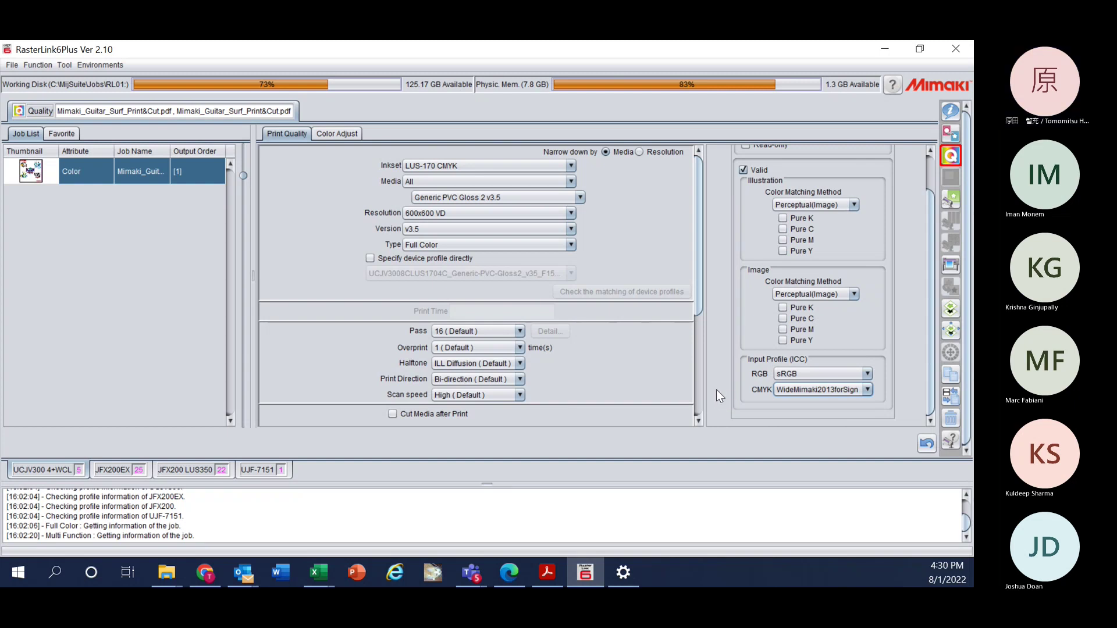
- Switch to Chrome and read the color chart pattern and color chart type sections of the RasterLink PDF manual
{"action": "left_click", "coordinate": [887, 49]}
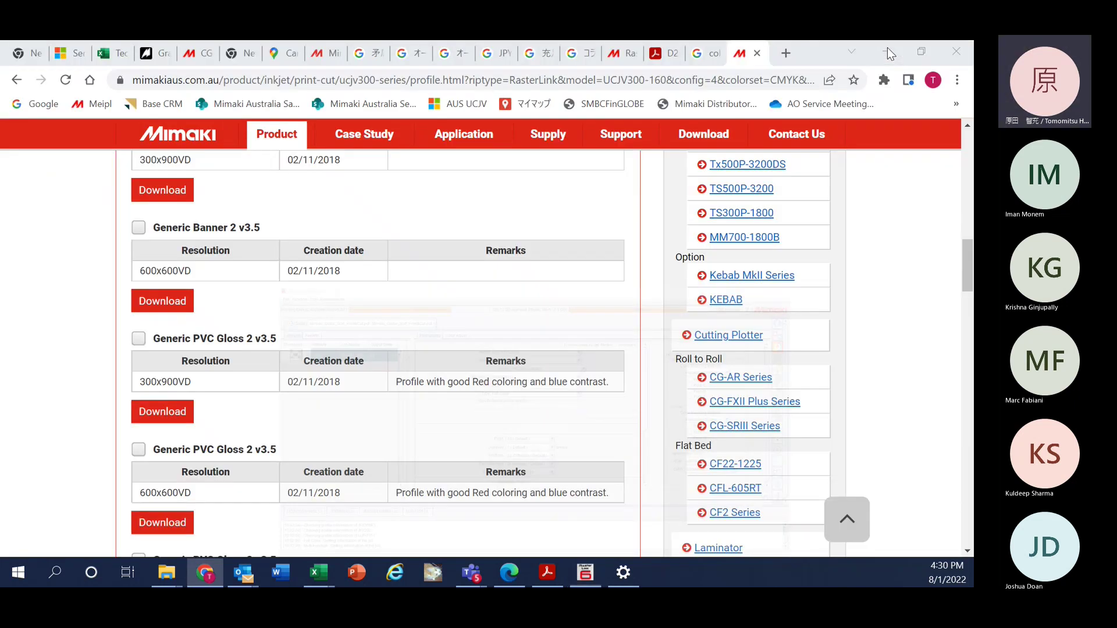
{"action": "left_click", "coordinate": [707, 53]}
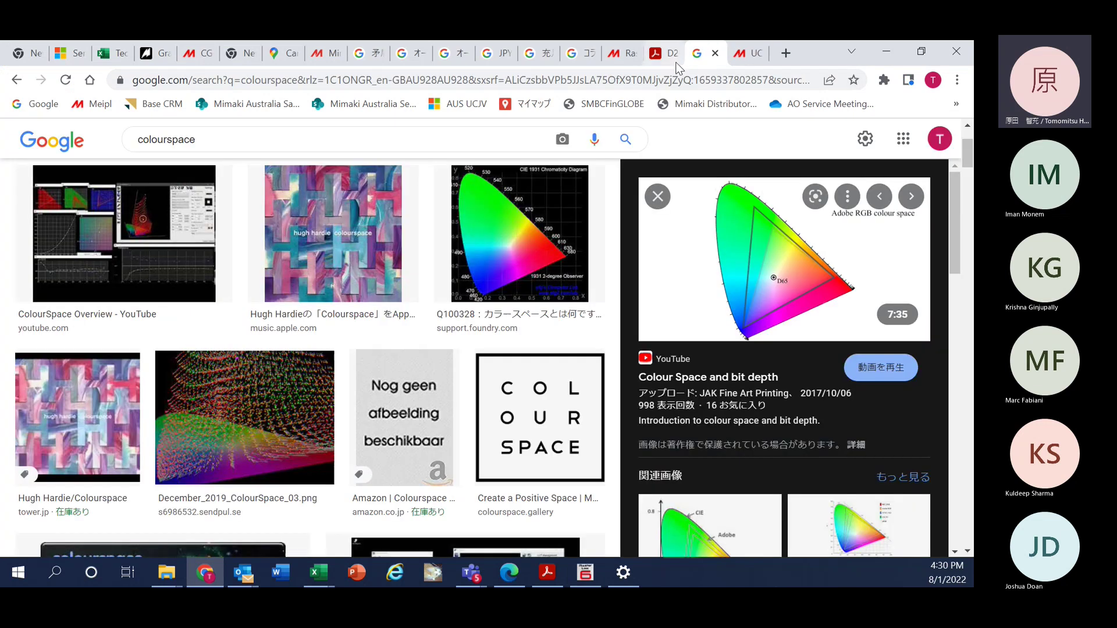
{"action": "left_click", "coordinate": [656, 52]}
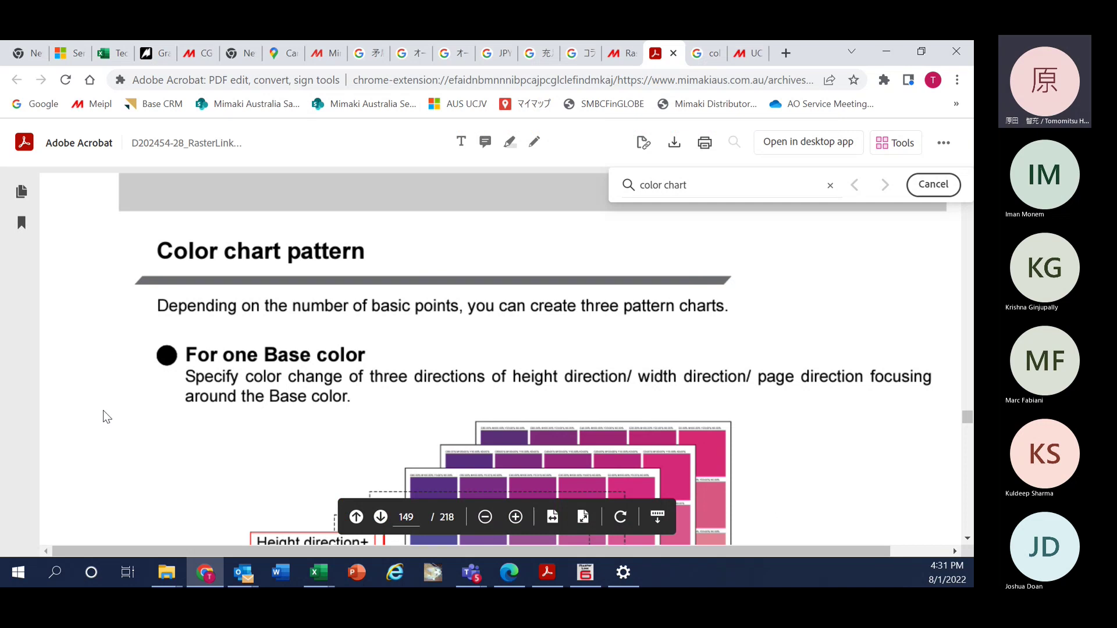
{"action": "scroll", "coordinate": [103, 417], "scroll_direction": "down", "scroll_amount": 5}
{"action": "scroll", "coordinate": [103, 417], "scroll_direction": "up", "scroll_amount": 1}
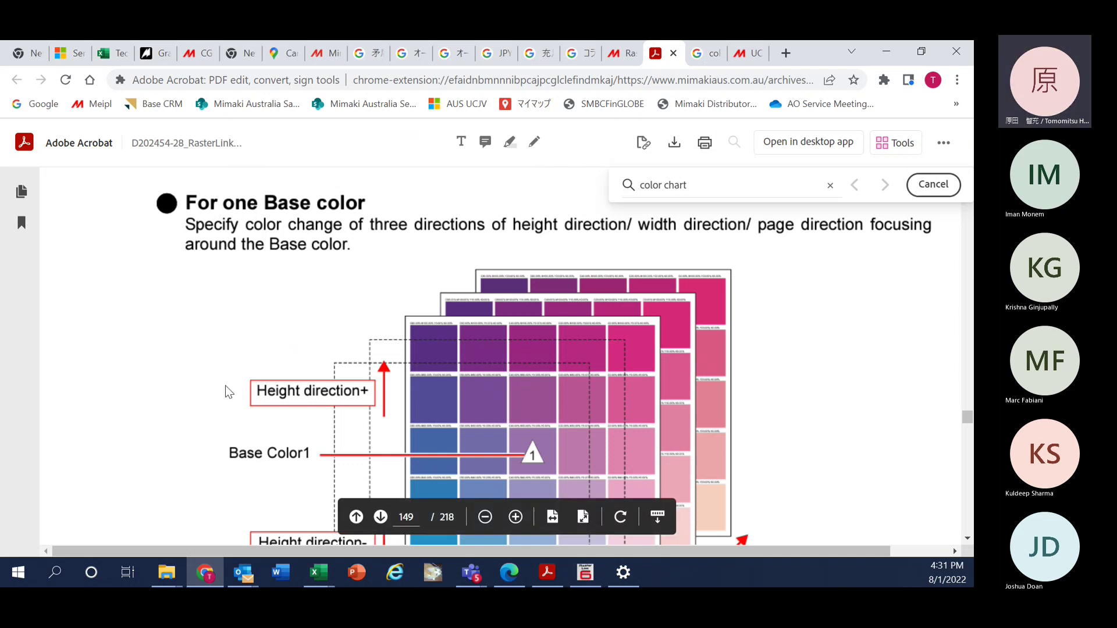
{"action": "scroll", "coordinate": [227, 390], "scroll_direction": "up", "scroll_amount": 4}
{"action": "scroll", "coordinate": [226, 385], "scroll_direction": "up", "scroll_amount": 8}
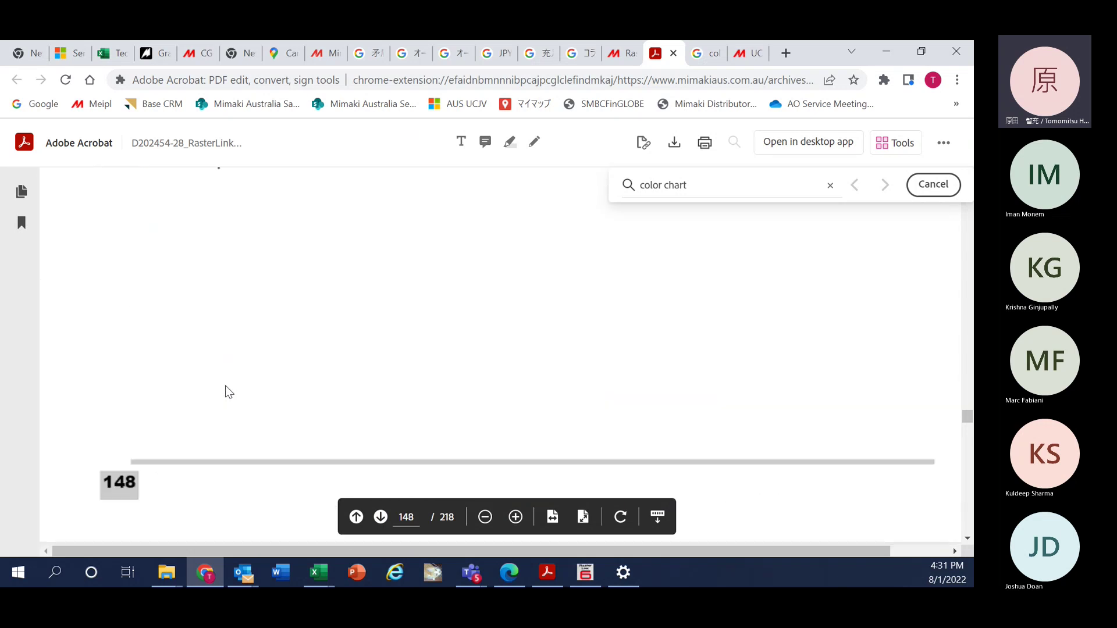
{"action": "scroll", "coordinate": [225, 385], "scroll_direction": "up", "scroll_amount": 7}
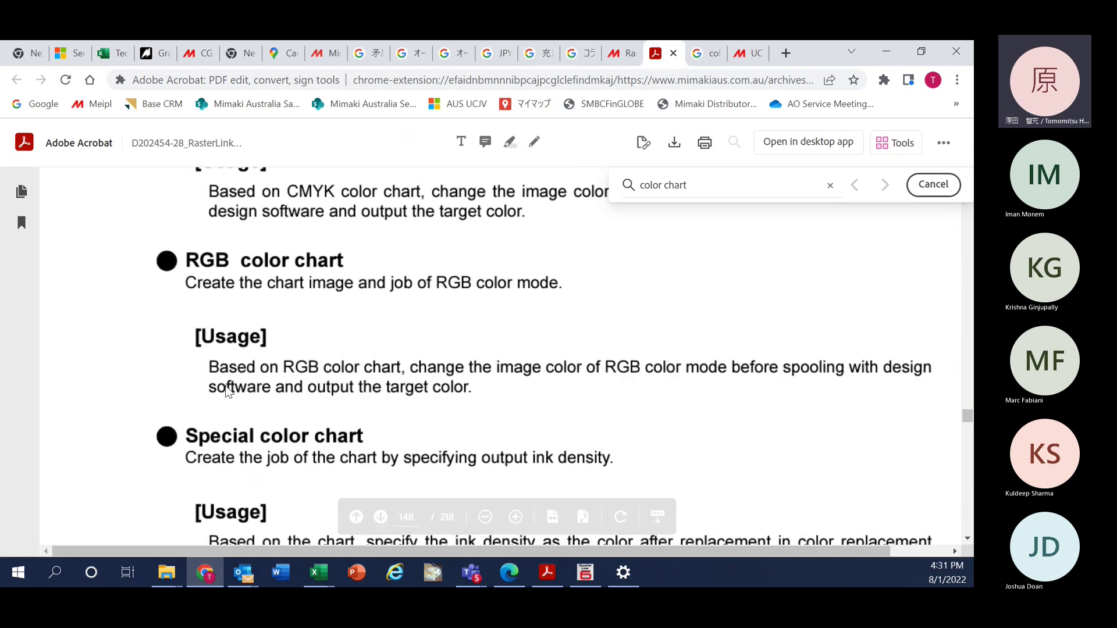
{"action": "scroll", "coordinate": [227, 391], "scroll_direction": "down", "scroll_amount": 1}
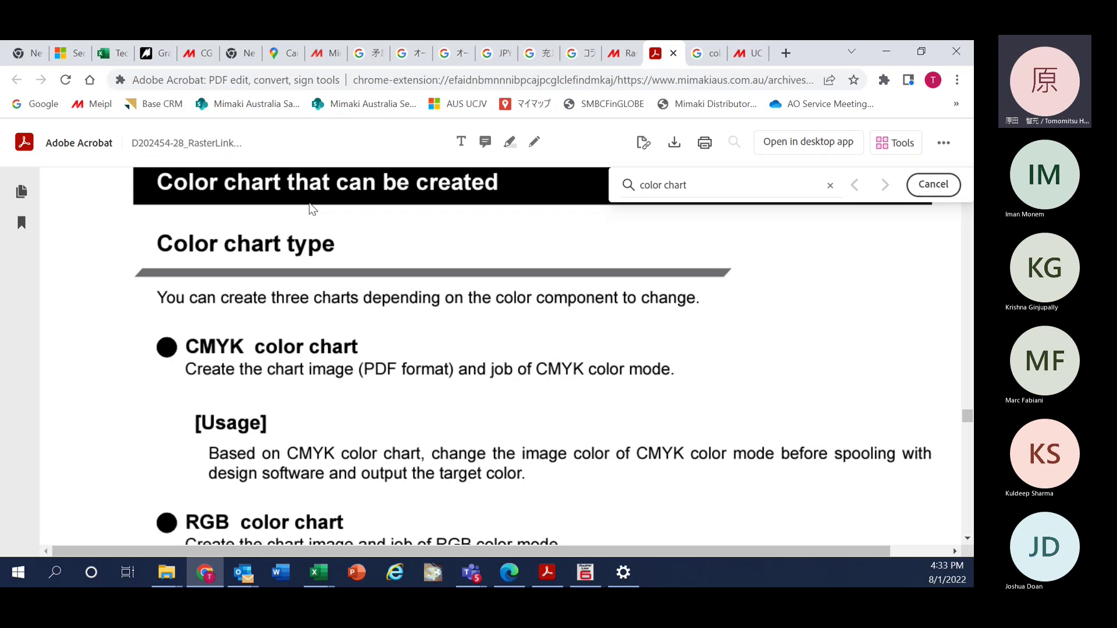
- Switch to RasterLink6Plus and look through the job lists of the UCJV300, JFX200EX, JFX200 LUS350 and UJF-7151 printers
{"action": "left_click", "coordinate": [585, 581]}
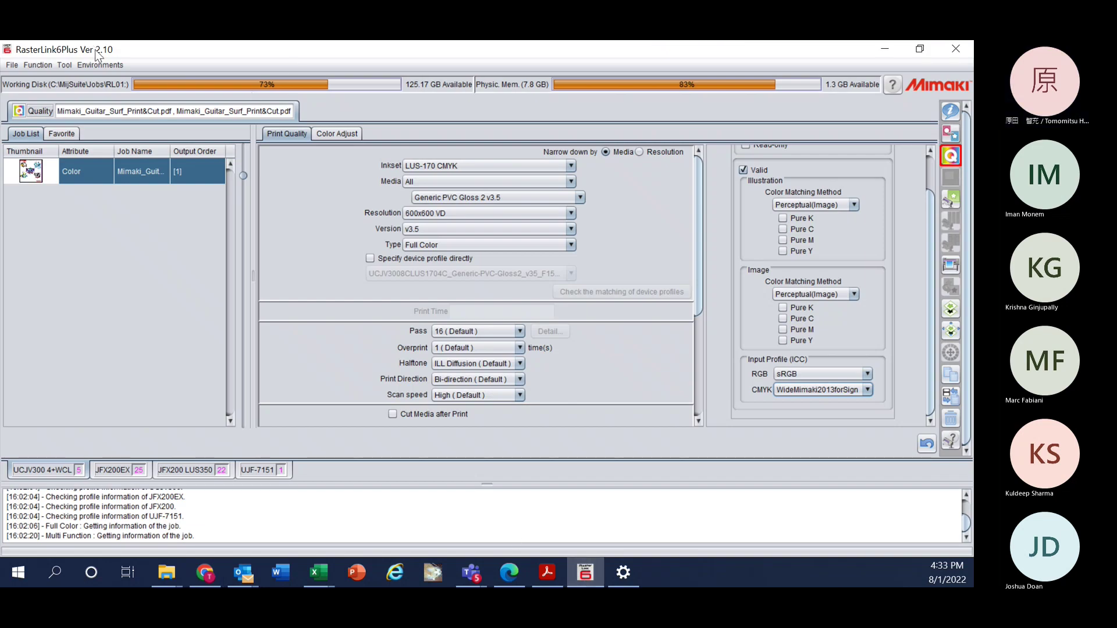
{"action": "left_click", "coordinate": [128, 469]}
{"action": "left_click", "coordinate": [270, 475]}
{"action": "left_click", "coordinate": [190, 475]}
{"action": "left_click", "coordinate": [46, 473]}
{"action": "left_click", "coordinate": [121, 472]}
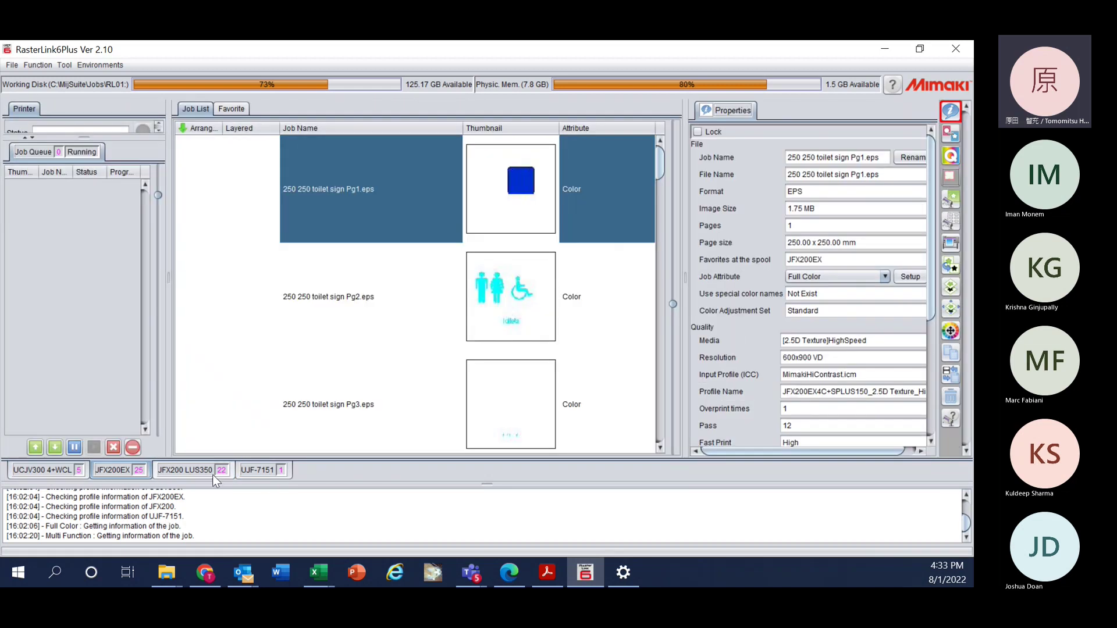
{"action": "left_click", "coordinate": [212, 474]}
{"action": "left_click", "coordinate": [261, 473]}
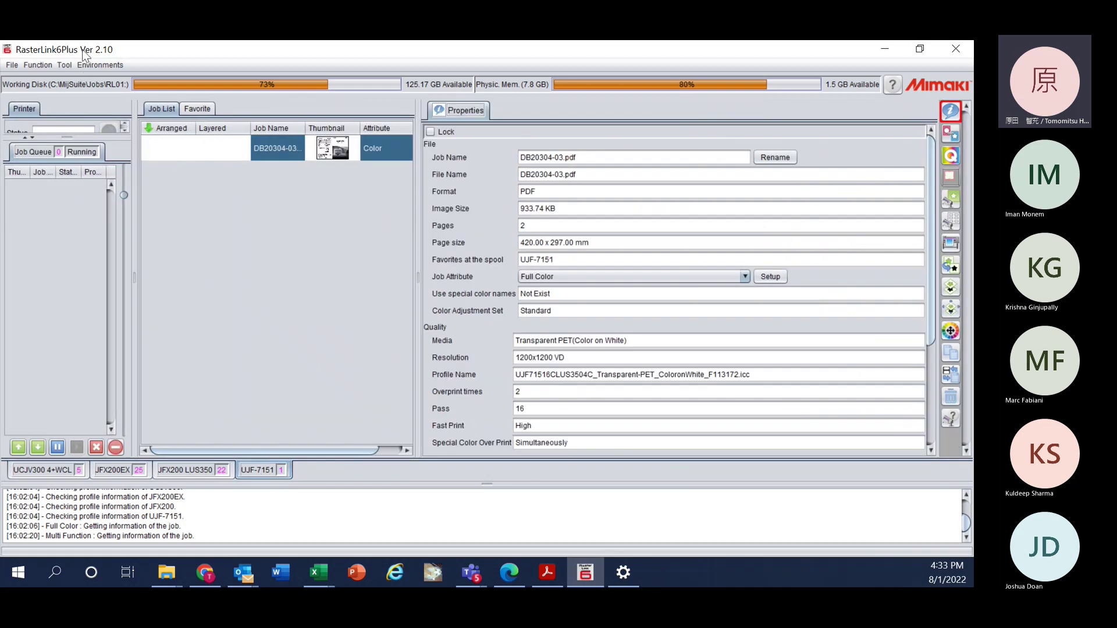
- Open the CMYK Color chart tool and maximize its window
{"action": "left_click", "coordinate": [102, 67]}
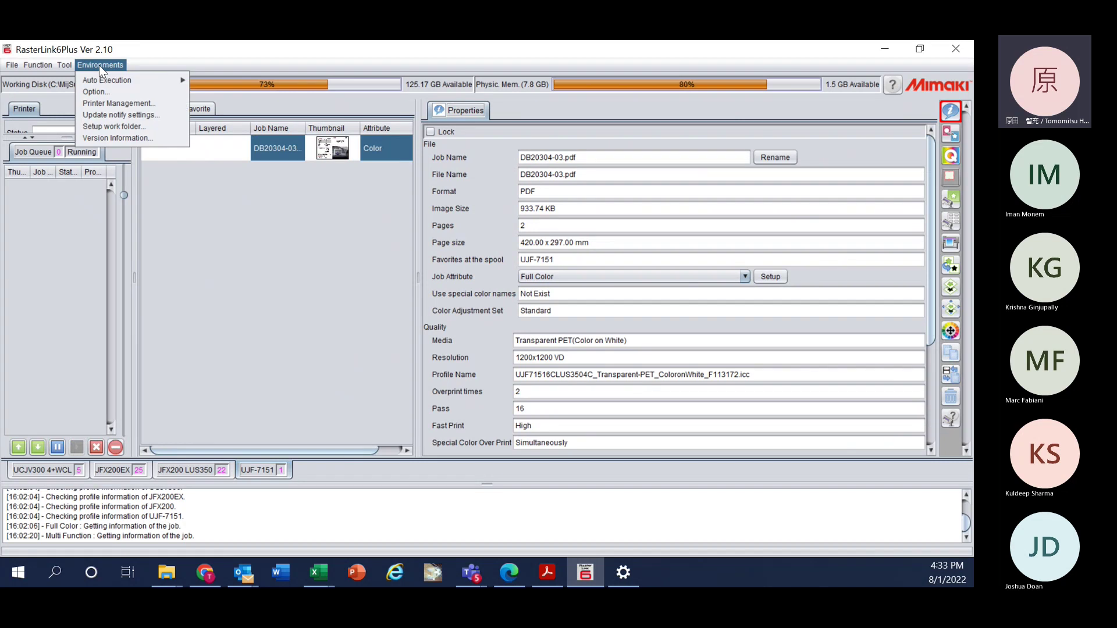
{"action": "mouse_move", "coordinate": [43, 58]}
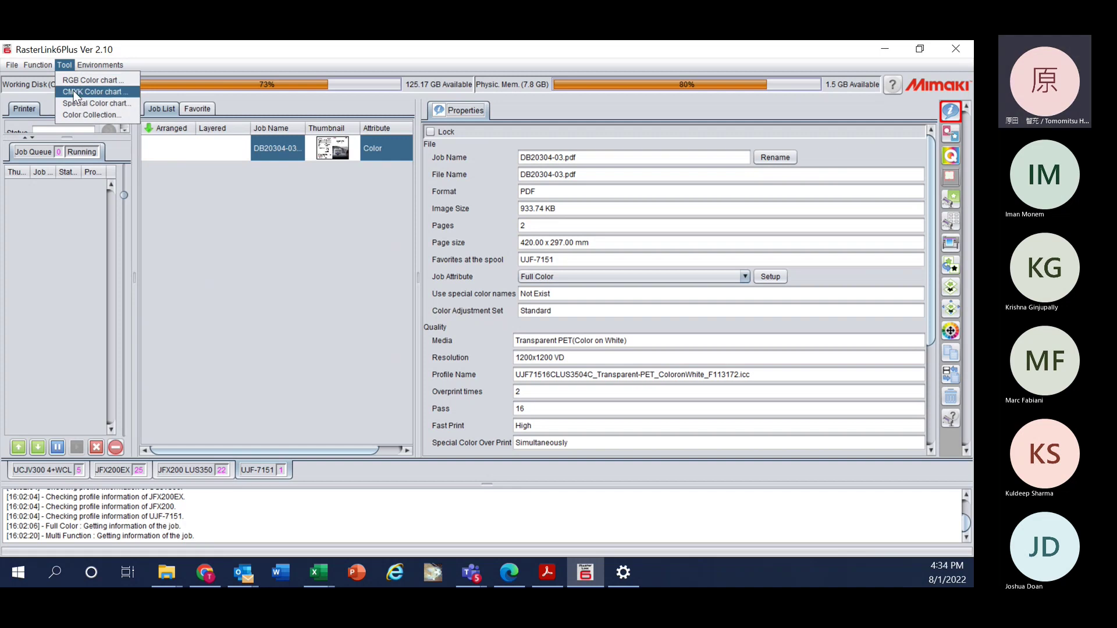
{"action": "left_click", "coordinate": [76, 93]}
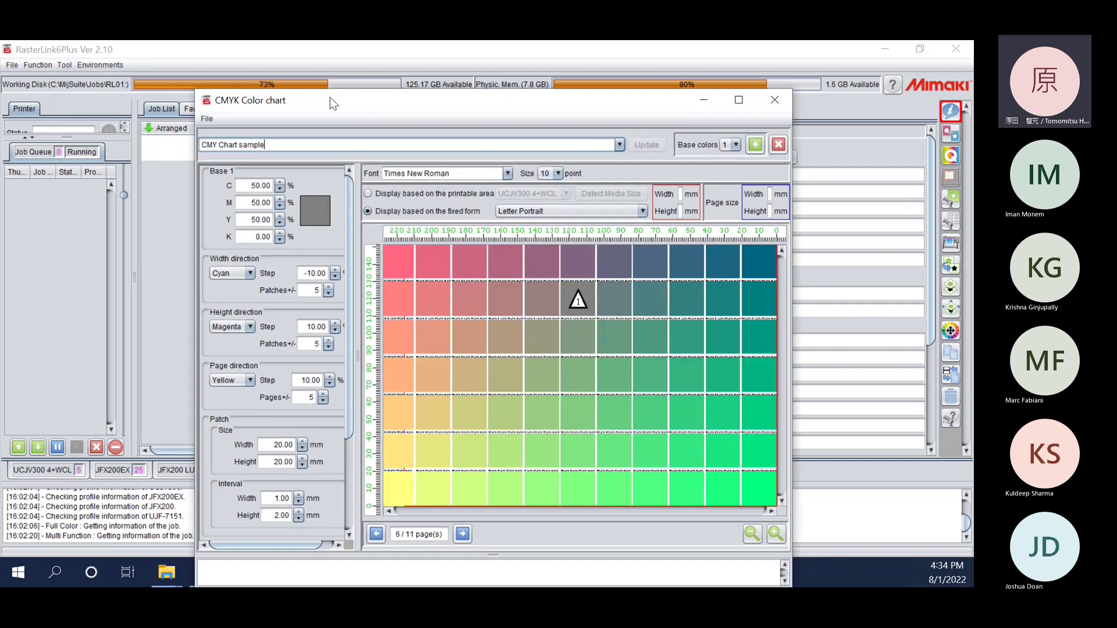
{"action": "left_click_drag", "start_coordinate": [330, 97], "coordinate": [269, 71]}
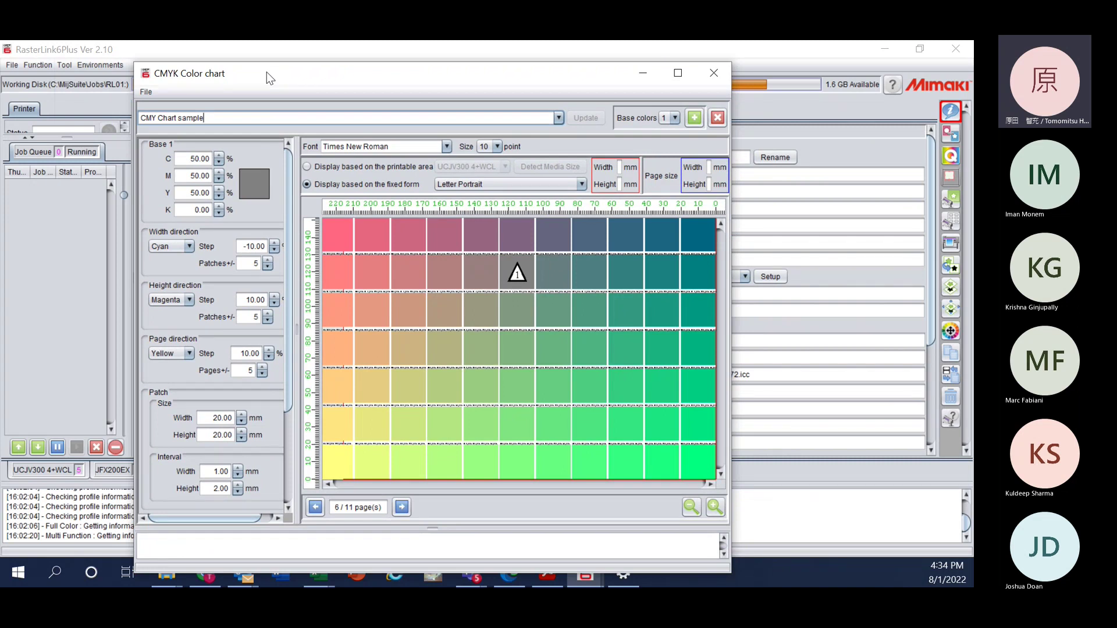
{"action": "double_click", "coordinate": [267, 72]}
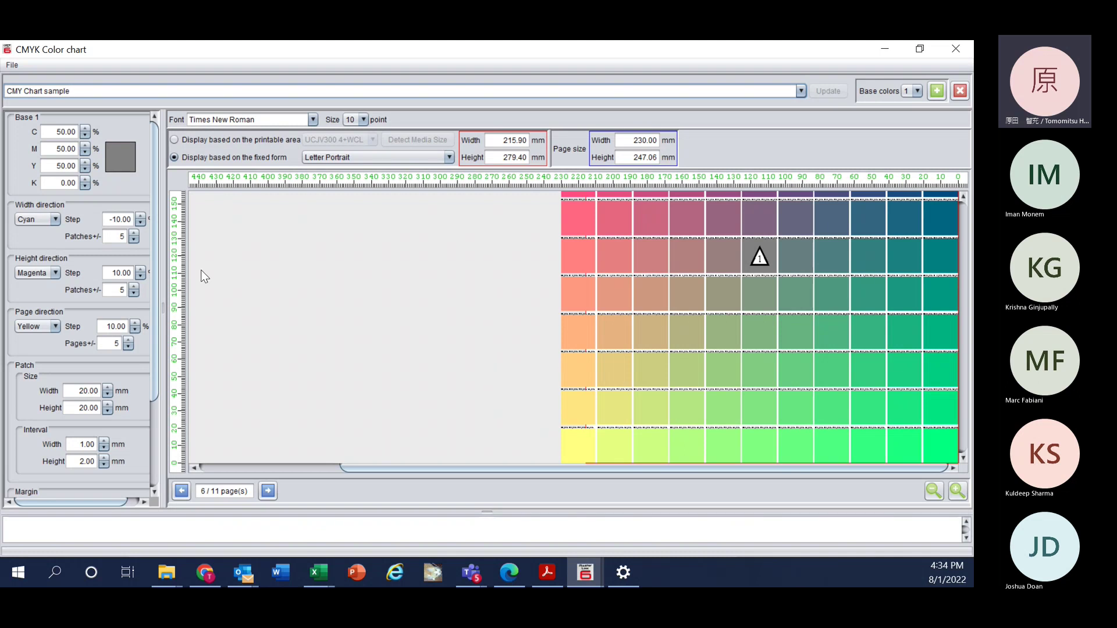
- Switch to Chrome and search Google for PMS485 in a new tab
{"action": "key", "text": "alt+Tab"}
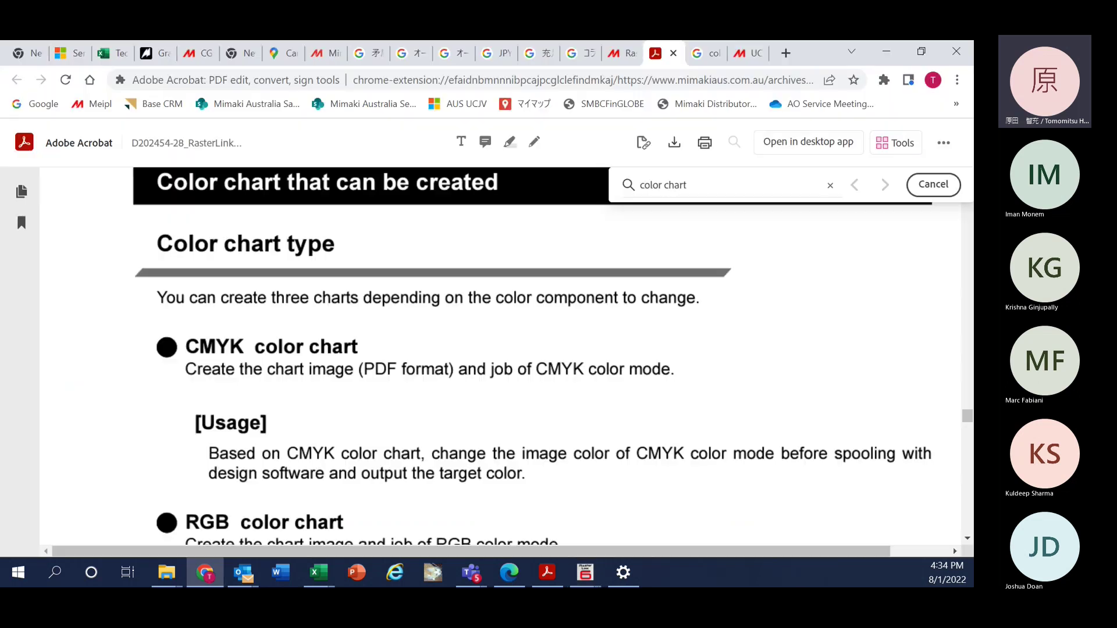
{"action": "left_click", "coordinate": [784, 48]}
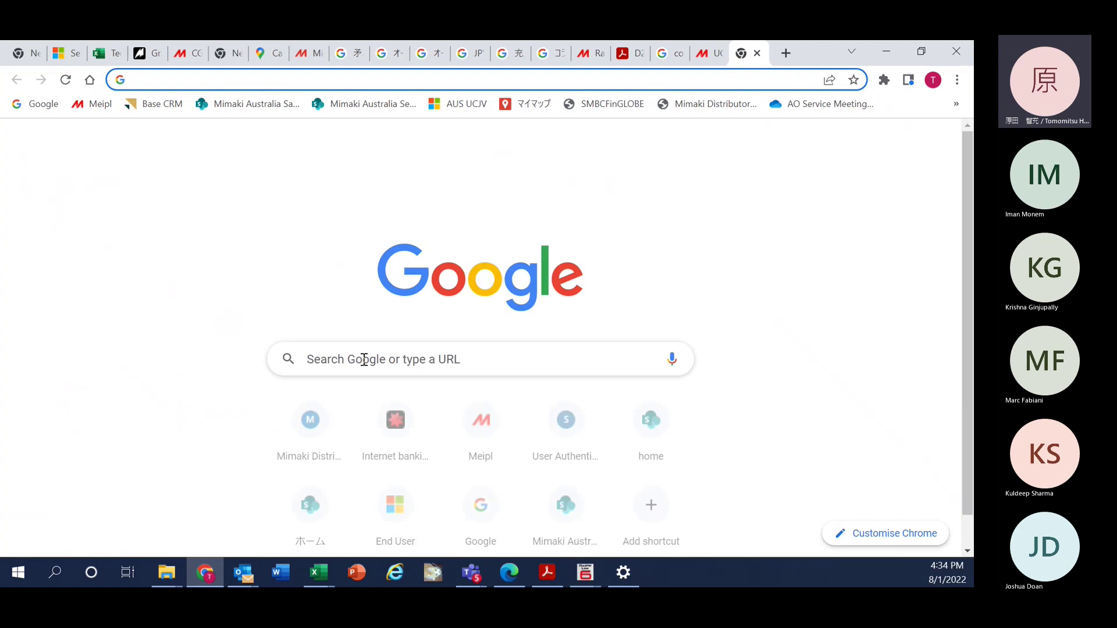
{"action": "left_click", "coordinate": [366, 357]}
{"action": "type", "text": "P"}
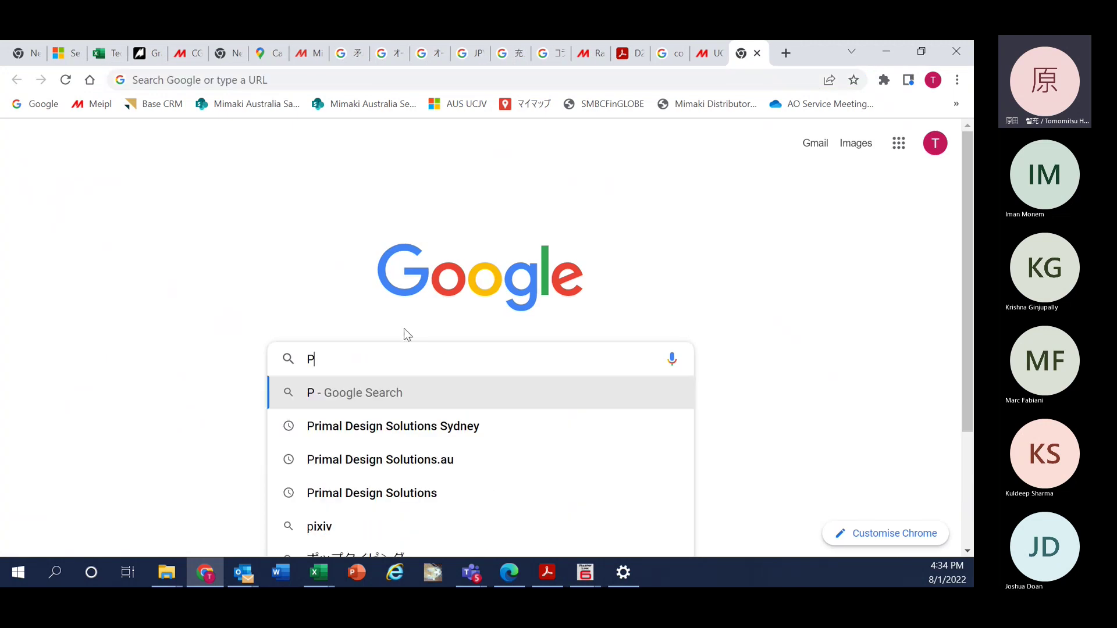
{"action": "type", "text": "MS"}
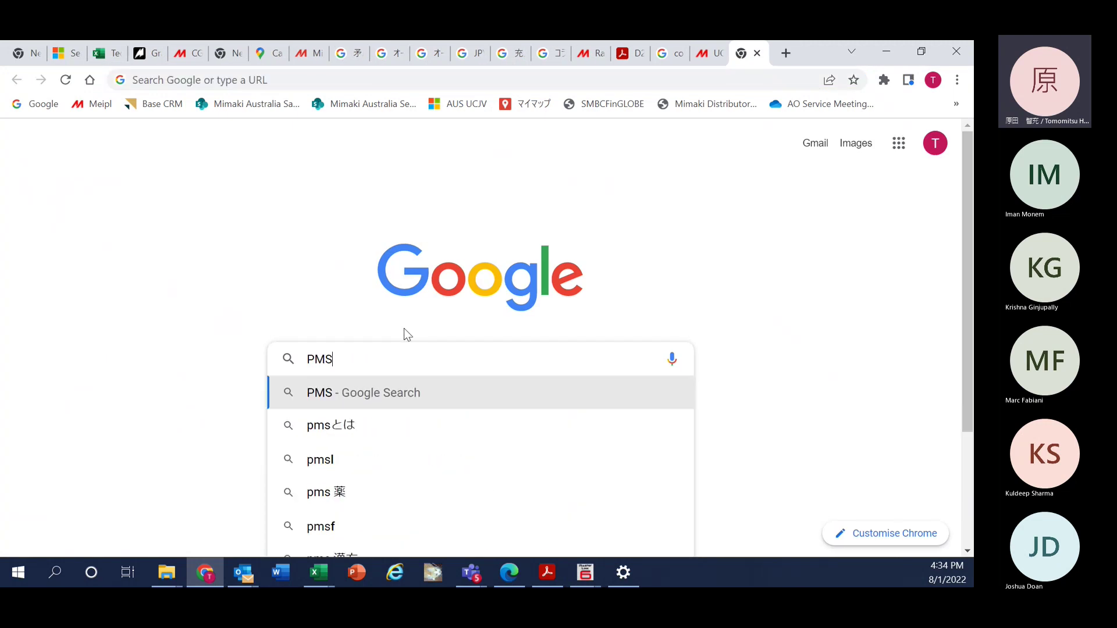
{"action": "type", "text": "485"}
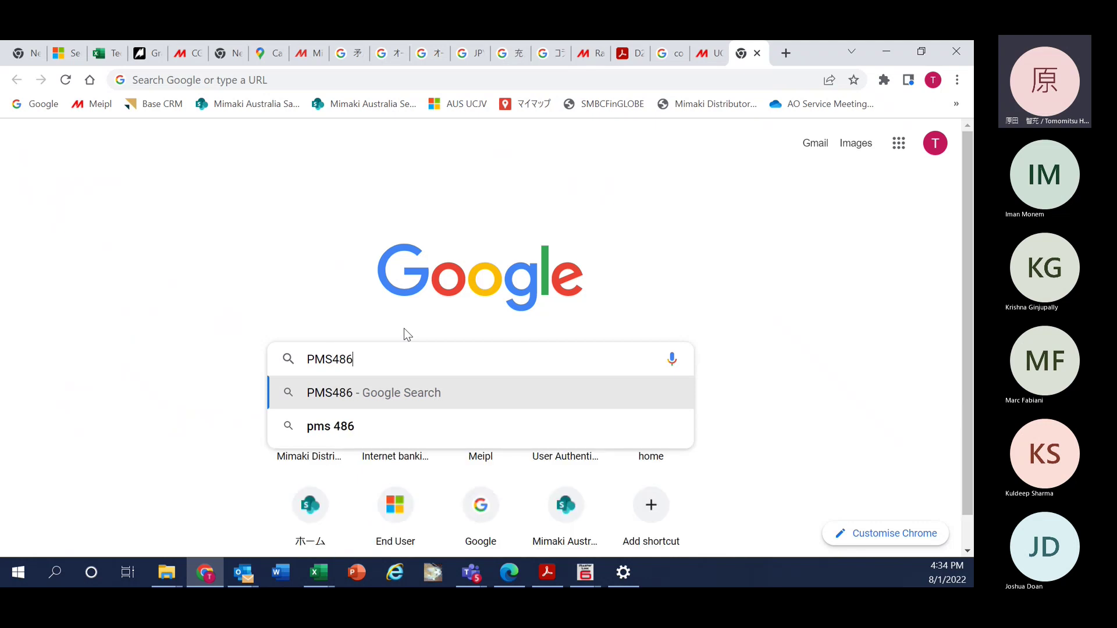
{"action": "key", "text": "Return"}
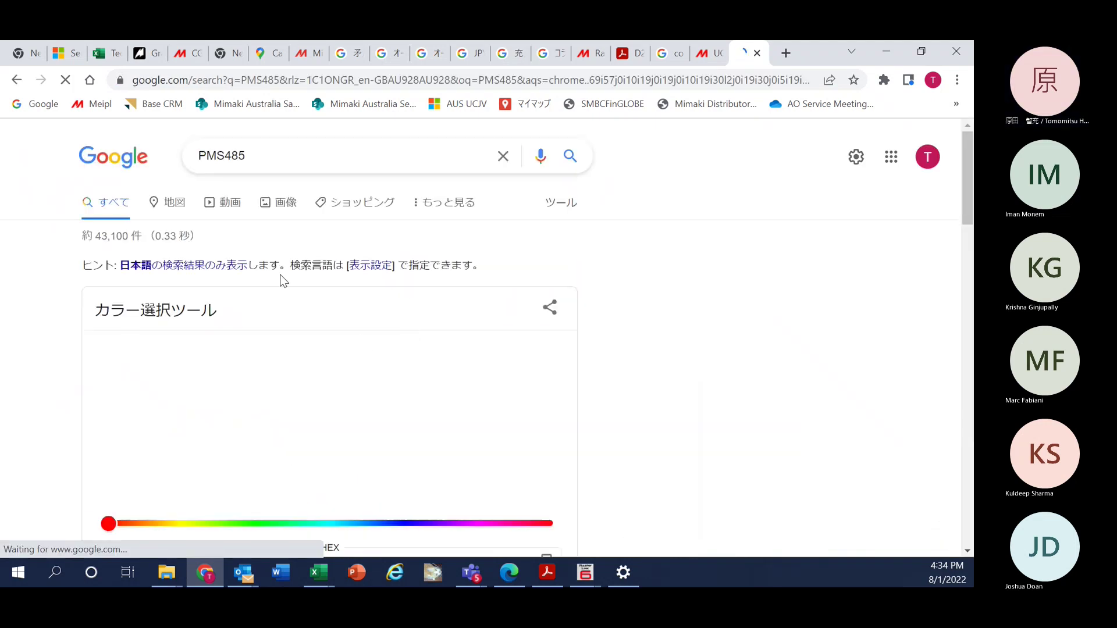
- Show the image results for PMS485, narrow them to pantone 485c, and compare the red swatches
{"action": "left_click", "coordinate": [242, 165]}
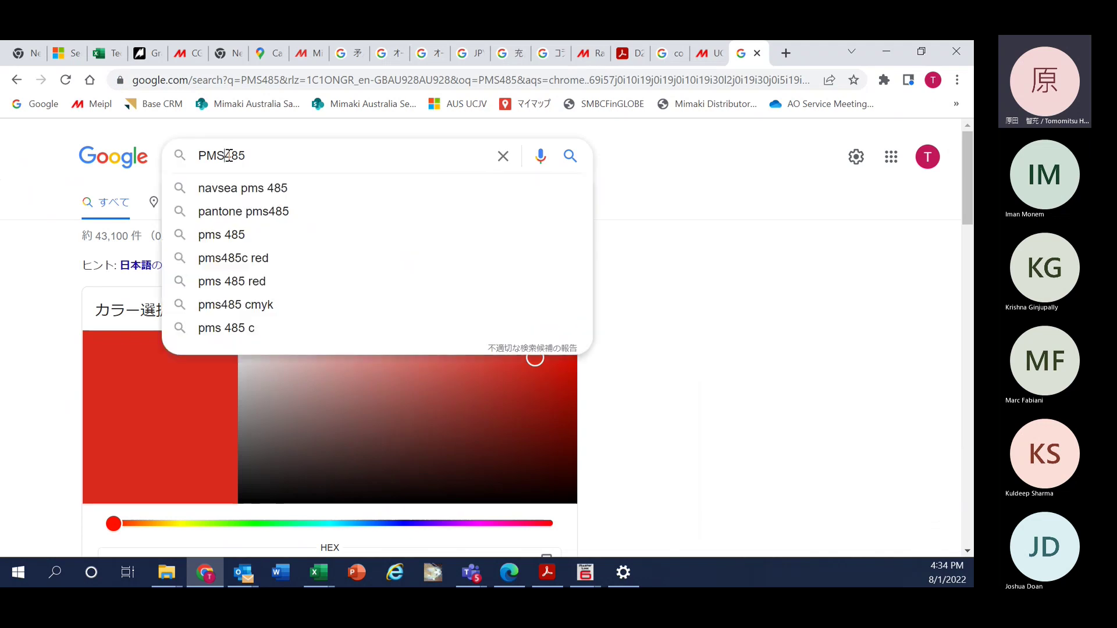
{"action": "left_click", "coordinate": [709, 399]}
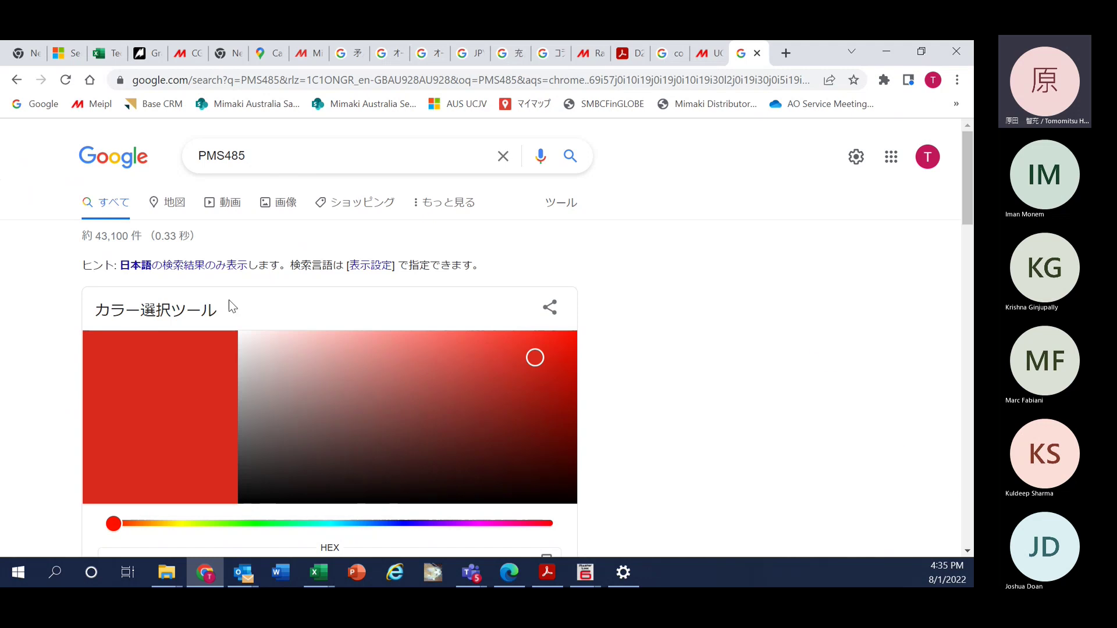
{"action": "left_click", "coordinate": [281, 203]}
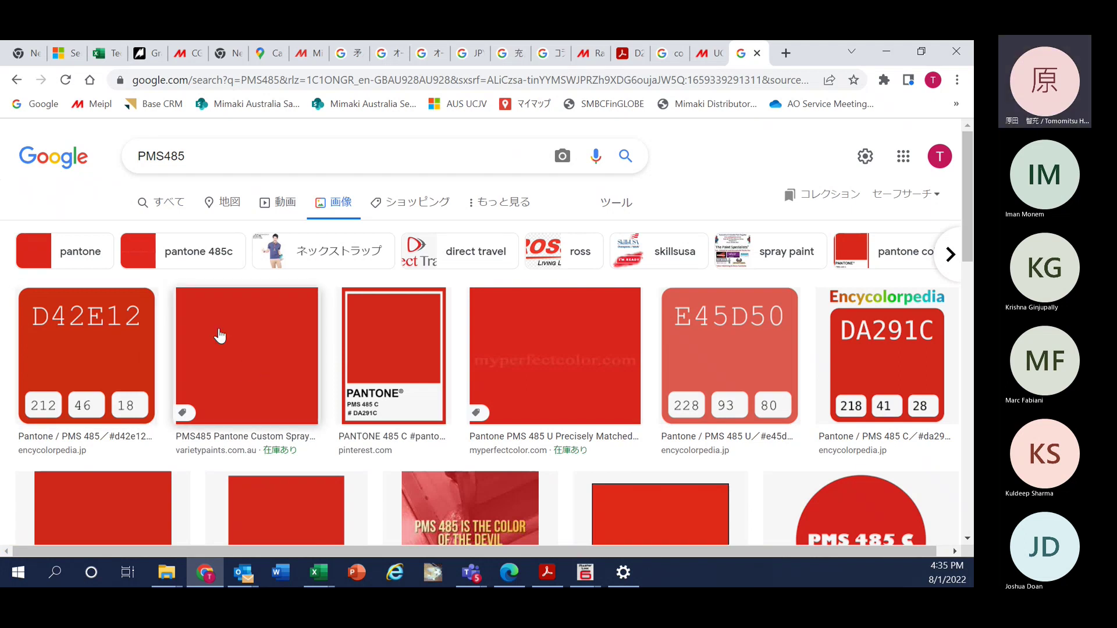
{"action": "left_click", "coordinate": [189, 253]}
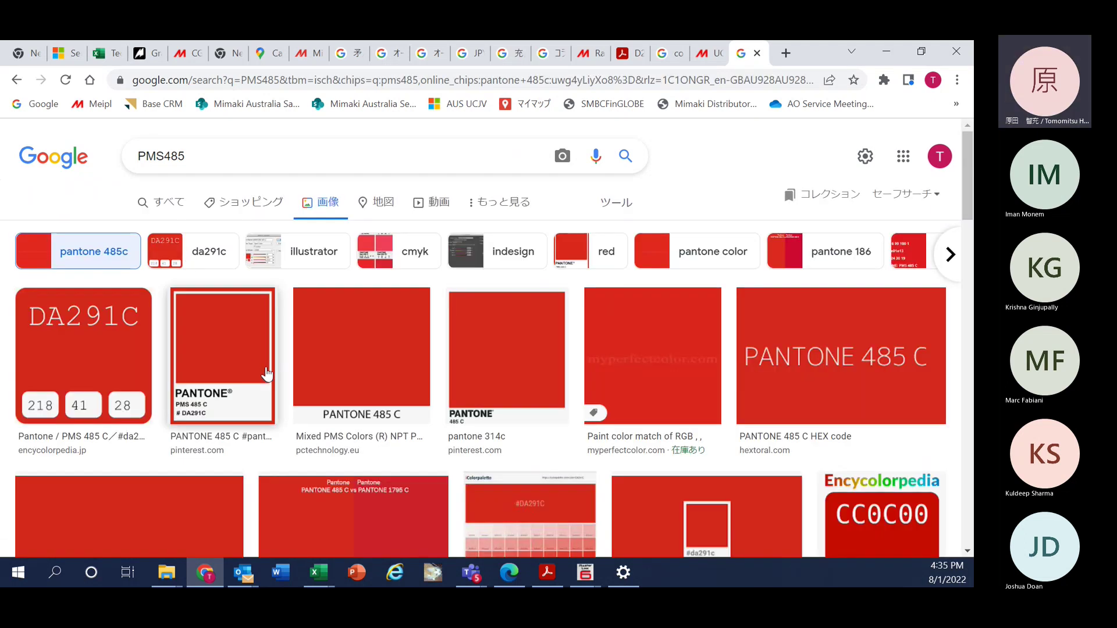
{"action": "scroll", "coordinate": [362, 430], "scroll_direction": "down", "scroll_amount": 4}
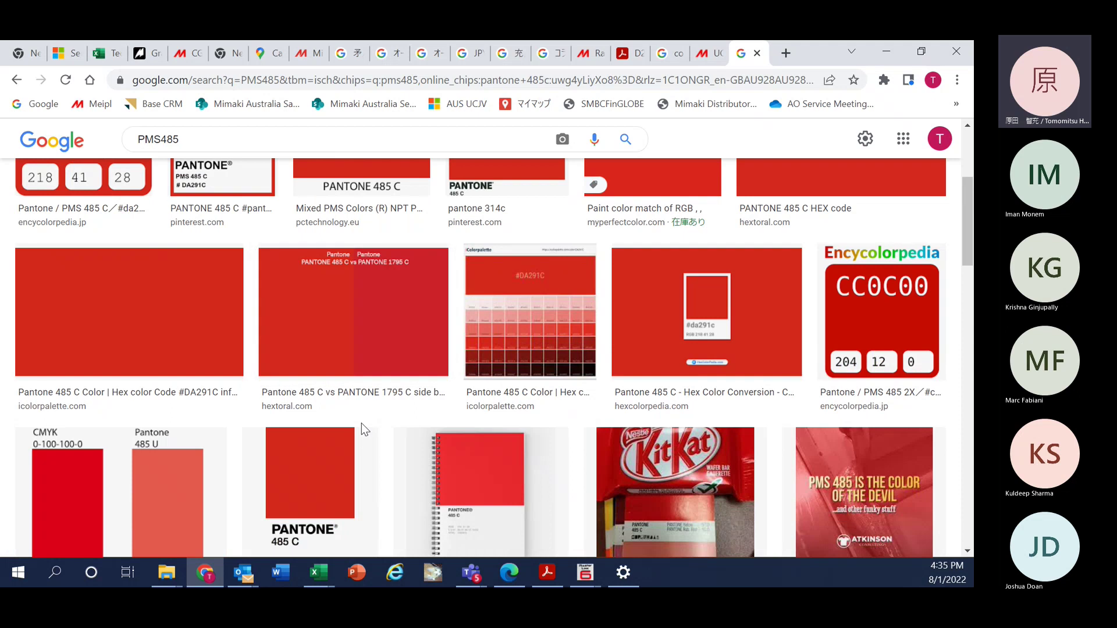
{"action": "scroll", "coordinate": [361, 424], "scroll_direction": "up", "scroll_amount": 4}
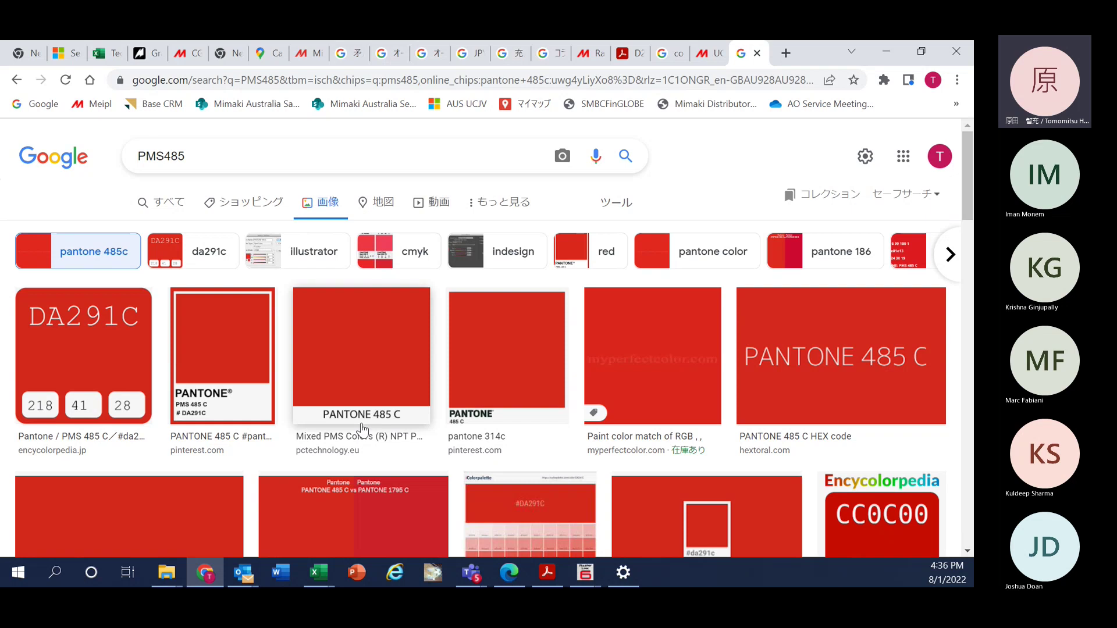
{"action": "scroll", "coordinate": [320, 444], "scroll_direction": "down", "scroll_amount": 2}
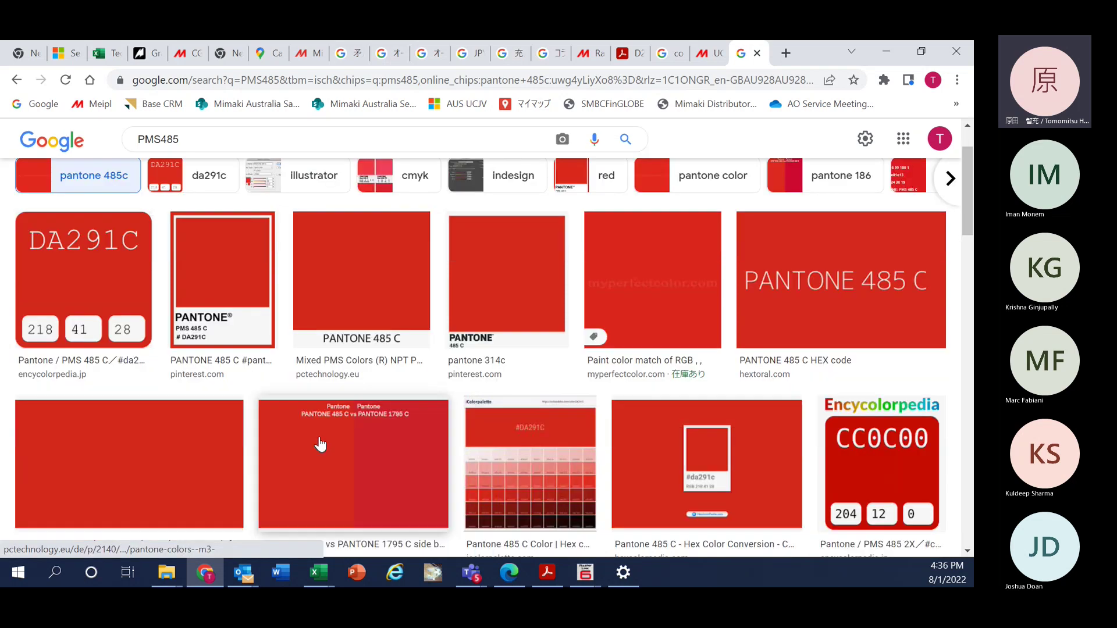
{"action": "scroll", "coordinate": [320, 443], "scroll_direction": "down", "scroll_amount": 1}
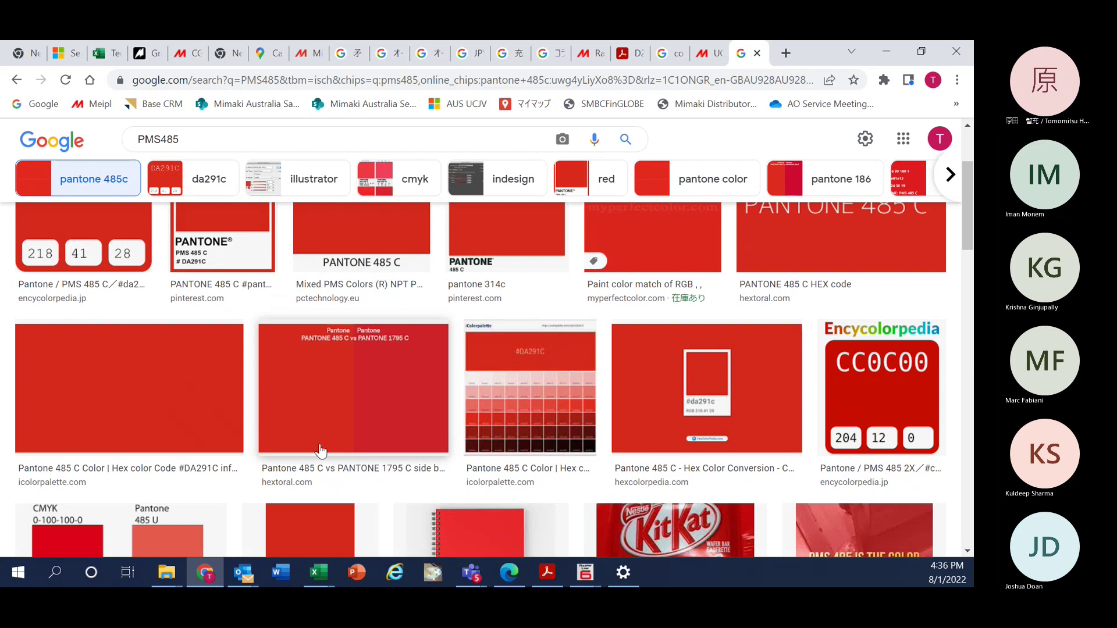
{"action": "scroll", "coordinate": [320, 451], "scroll_direction": "down", "scroll_amount": 1}
{"action": "scroll", "coordinate": [320, 451], "scroll_direction": "up", "scroll_amount": 1}
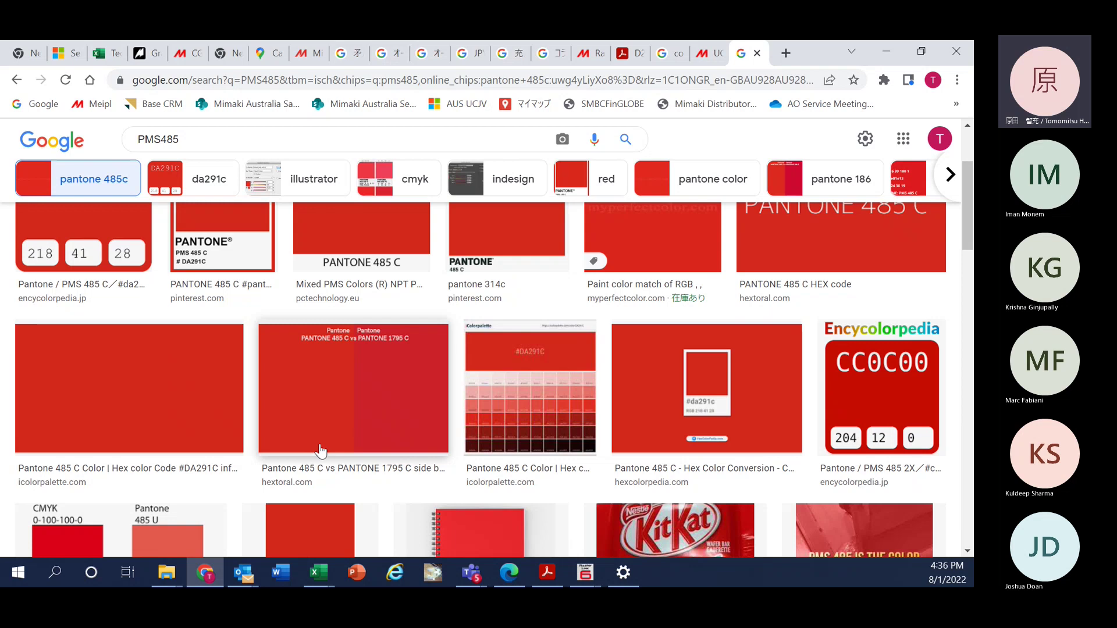
{"action": "scroll", "coordinate": [319, 451], "scroll_direction": "up", "scroll_amount": 3}
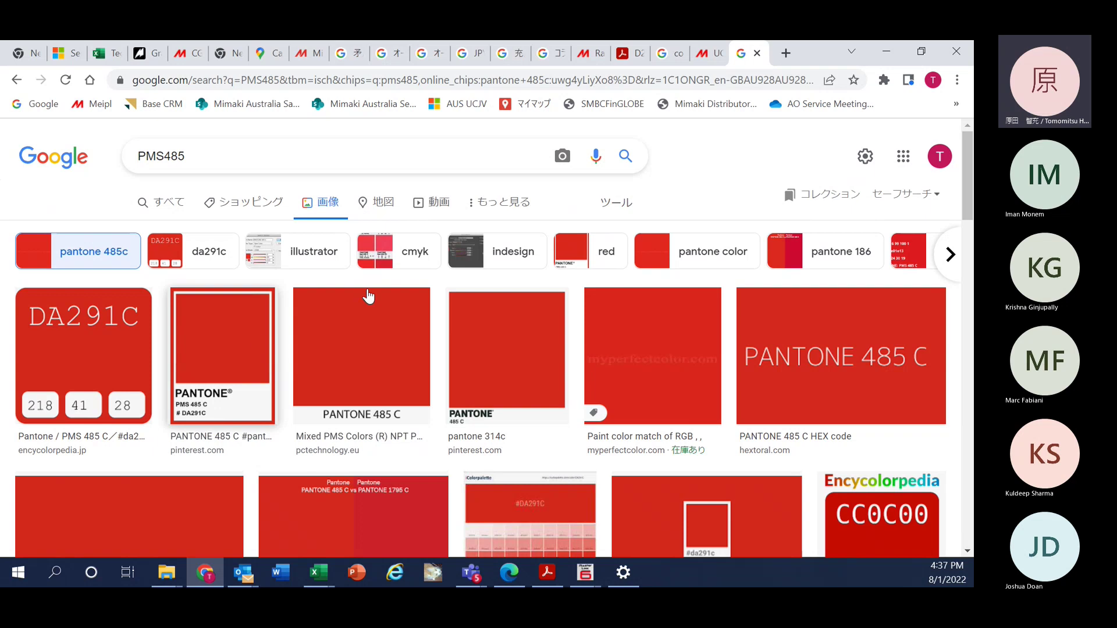
- Return to the CMYK Color chart tool and enter PMS 485 test as the chart name
{"action": "left_click", "coordinate": [886, 50]}
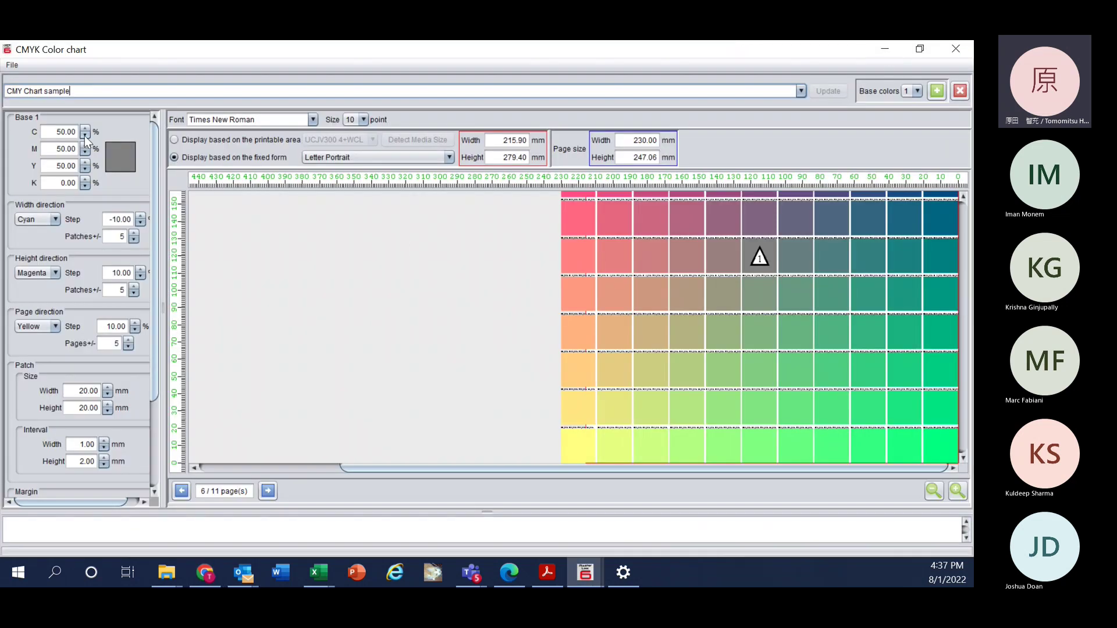
{"action": "triple_click", "coordinate": [73, 91]}
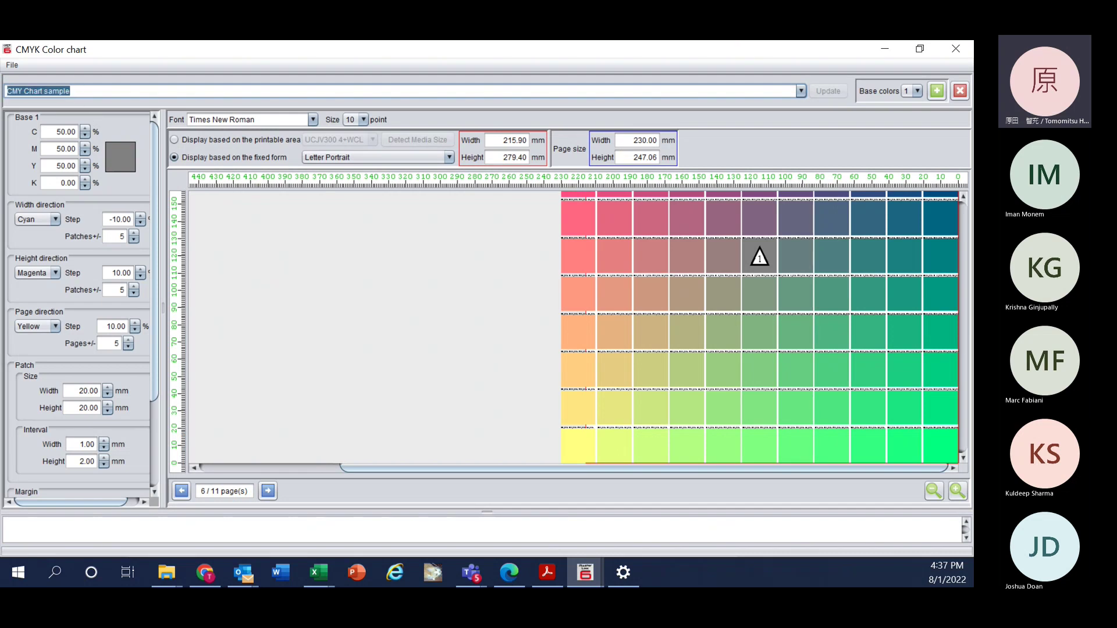
{"action": "type", "text": "PMS 485 test"}
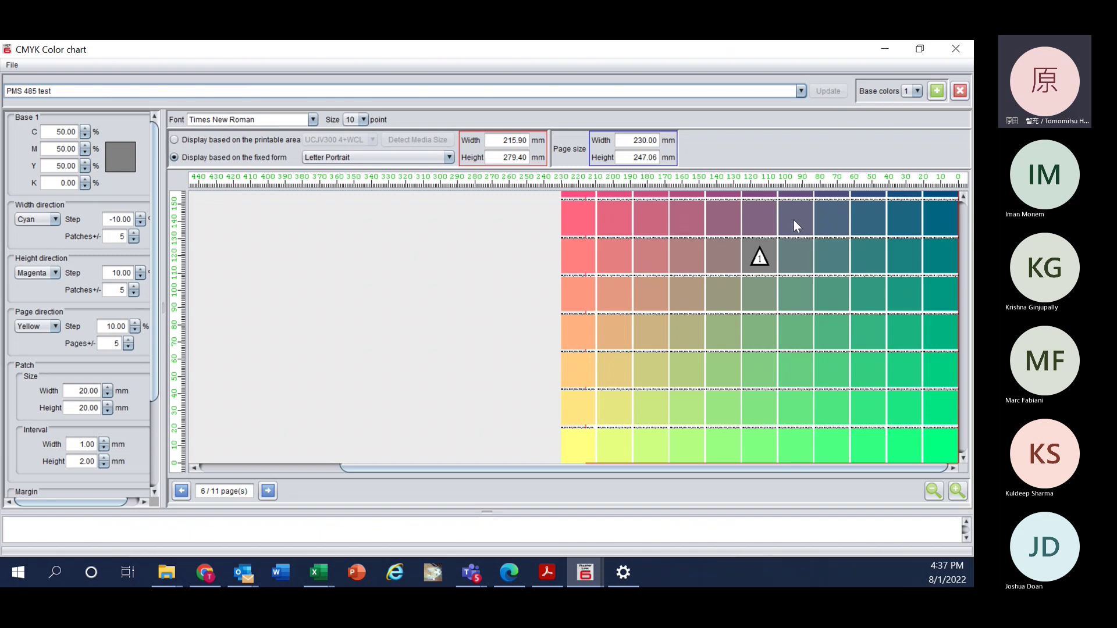
- Check the base color count options and page back and forth through the sample color chart
{"action": "left_click", "coordinate": [916, 91]}
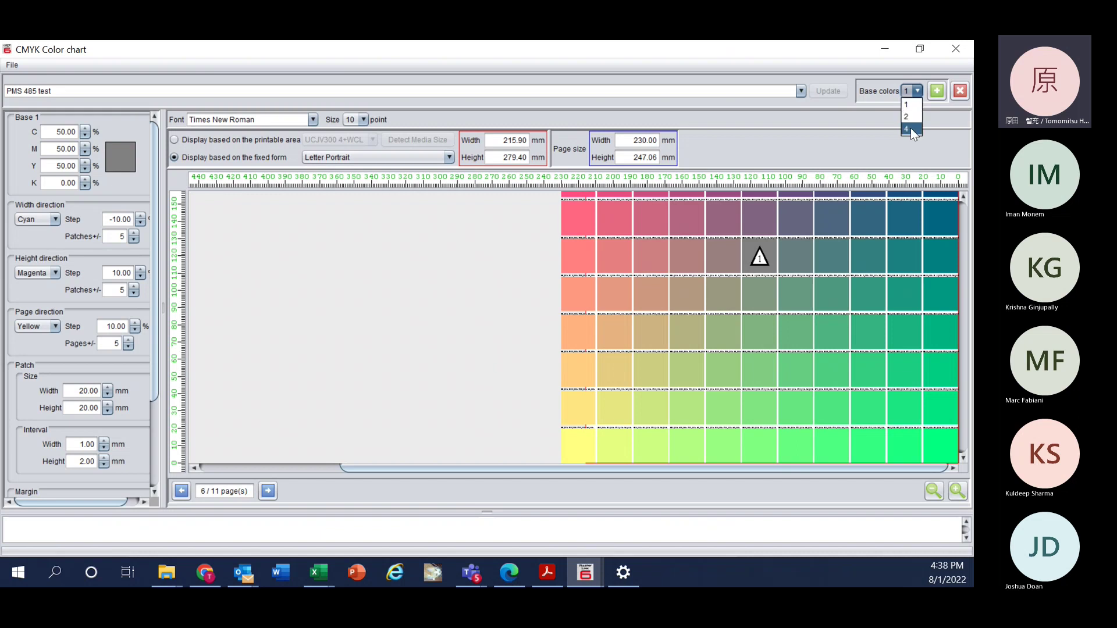
{"action": "left_click", "coordinate": [910, 186]}
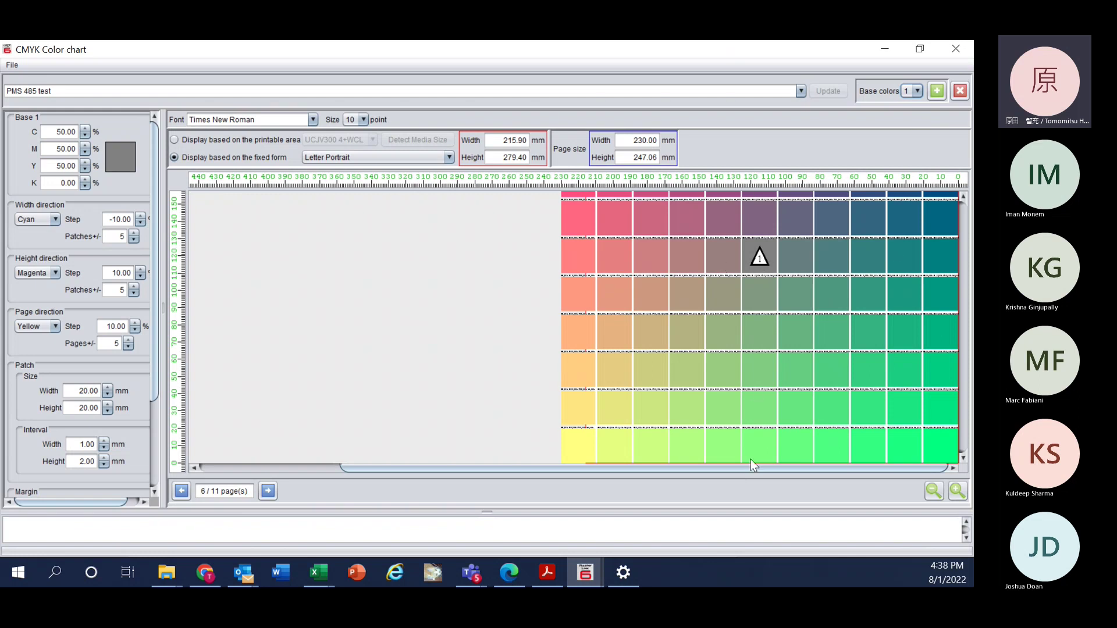
{"action": "left_click", "coordinate": [268, 491]}
{"action": "left_click", "coordinate": [268, 492]}
{"action": "left_click", "coordinate": [268, 492]}
{"action": "left_click", "coordinate": [267, 492]}
{"action": "left_click", "coordinate": [268, 492]}
{"action": "left_click", "coordinate": [181, 492]}
{"action": "left_click", "coordinate": [181, 492]}
{"action": "left_click", "coordinate": [181, 492]}
{"action": "left_click", "coordinate": [181, 492]}
{"action": "left_click", "coordinate": [181, 491]}
{"action": "left_click", "coordinate": [181, 491]}
{"action": "left_click", "coordinate": [181, 492]}
{"action": "double_click", "coordinate": [181, 491]}
{"action": "left_click", "coordinate": [917, 91]}
{"action": "left_click", "coordinate": [268, 492]}
{"action": "left_click", "coordinate": [269, 492]}
{"action": "left_click", "coordinate": [269, 493]}
- Create the PMS 485 test chart with two base colors
{"action": "left_click", "coordinate": [911, 91]}
{"action": "left_click", "coordinate": [907, 114]}
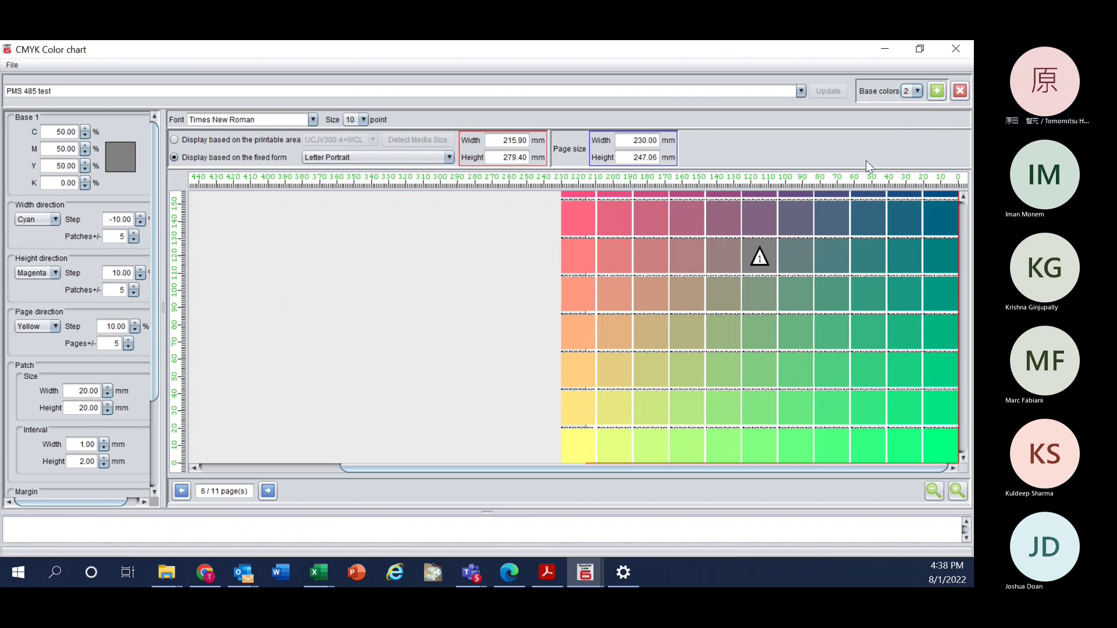
{"action": "left_click", "coordinate": [917, 90]}
{"action": "left_click", "coordinate": [907, 128]}
{"action": "left_click", "coordinate": [917, 91]}
{"action": "left_click", "coordinate": [908, 116]}
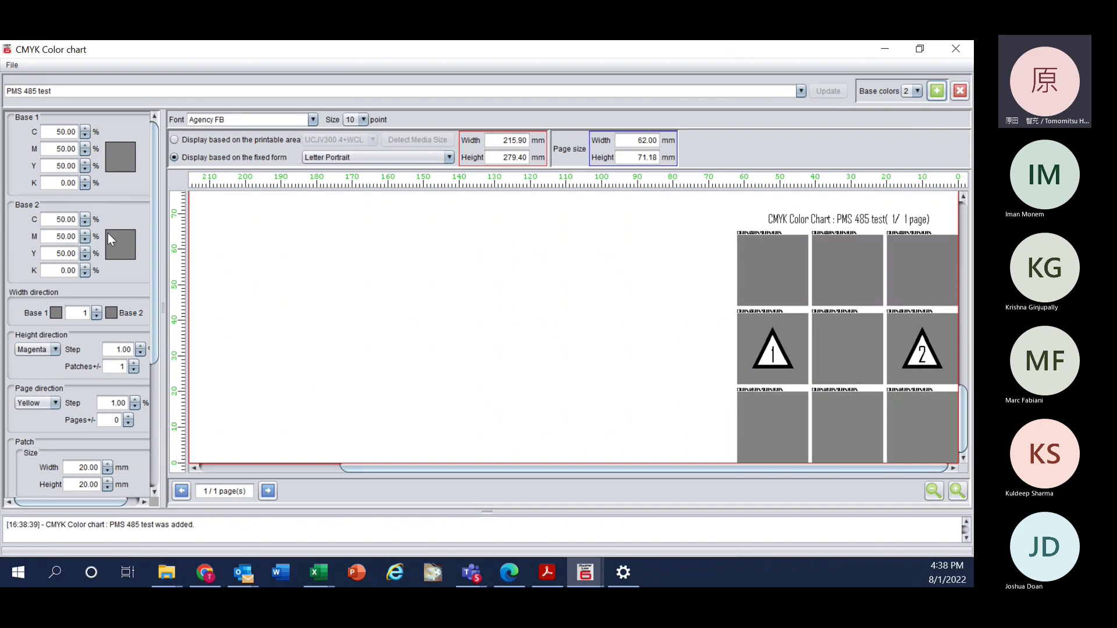
- Set the two-base chart's magenta height direction to step 2% with 4 patches, and the yellow page direction to 5 pages
{"action": "left_click", "coordinate": [141, 346]}
{"action": "left_click", "coordinate": [133, 362]}
{"action": "left_click", "coordinate": [134, 362]}
{"action": "left_click", "coordinate": [134, 362]}
{"action": "left_click", "coordinate": [129, 417]}
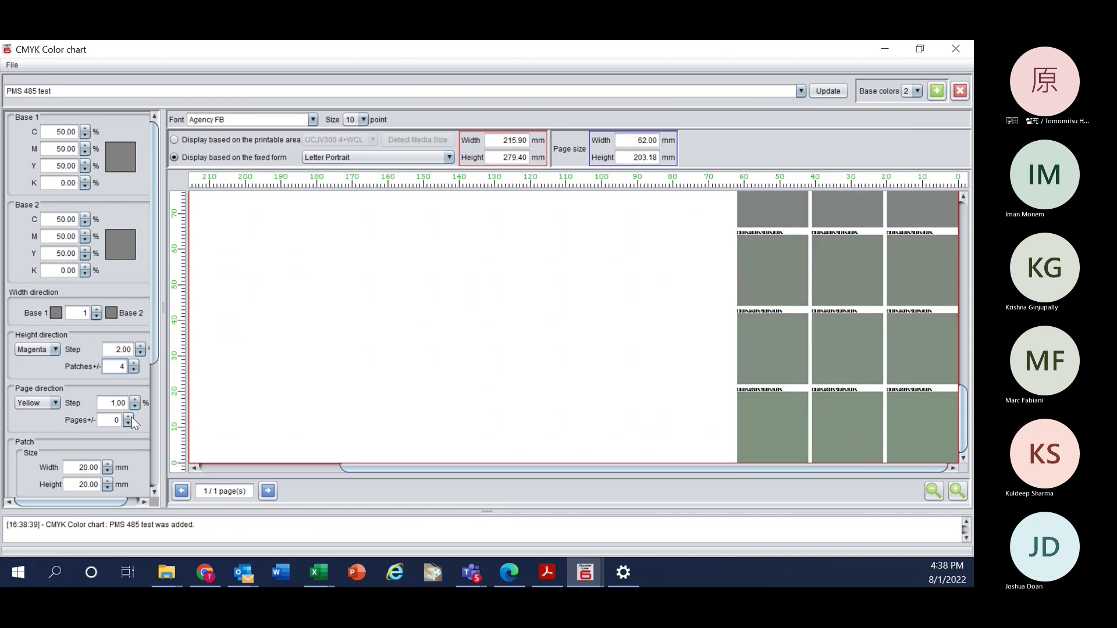
{"action": "left_click", "coordinate": [128, 416]}
{"action": "left_click", "coordinate": [128, 416]}
{"action": "left_click", "coordinate": [128, 417]}
{"action": "left_click", "coordinate": [128, 417]}
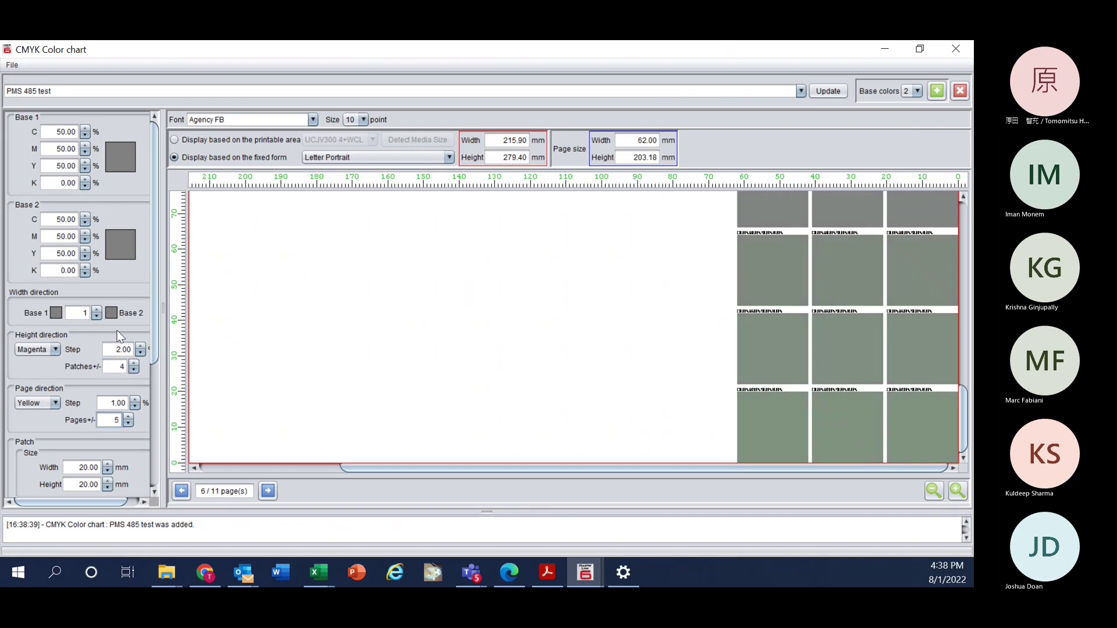
- Set 6 patches between Base 1 and Base 2 in the width direction and zoom out to show the chart
{"action": "left_click", "coordinate": [97, 310]}
{"action": "left_click", "coordinate": [97, 310]}
{"action": "left_click", "coordinate": [97, 310]}
{"action": "left_click", "coordinate": [97, 310]}
{"action": "left_click", "coordinate": [97, 310]}
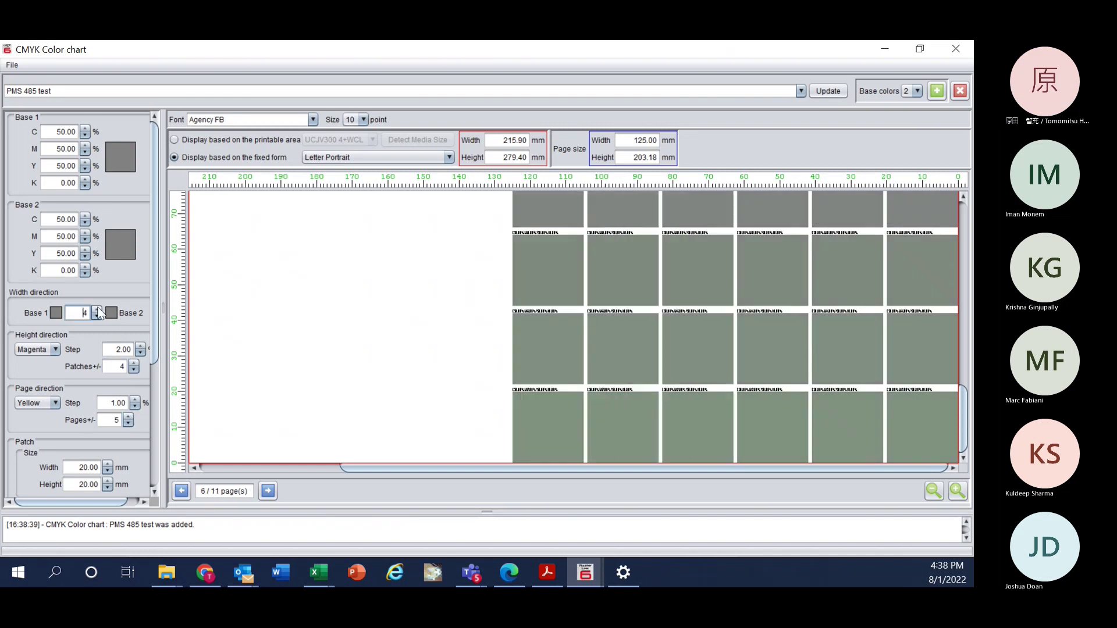
{"action": "left_click", "coordinate": [933, 494]}
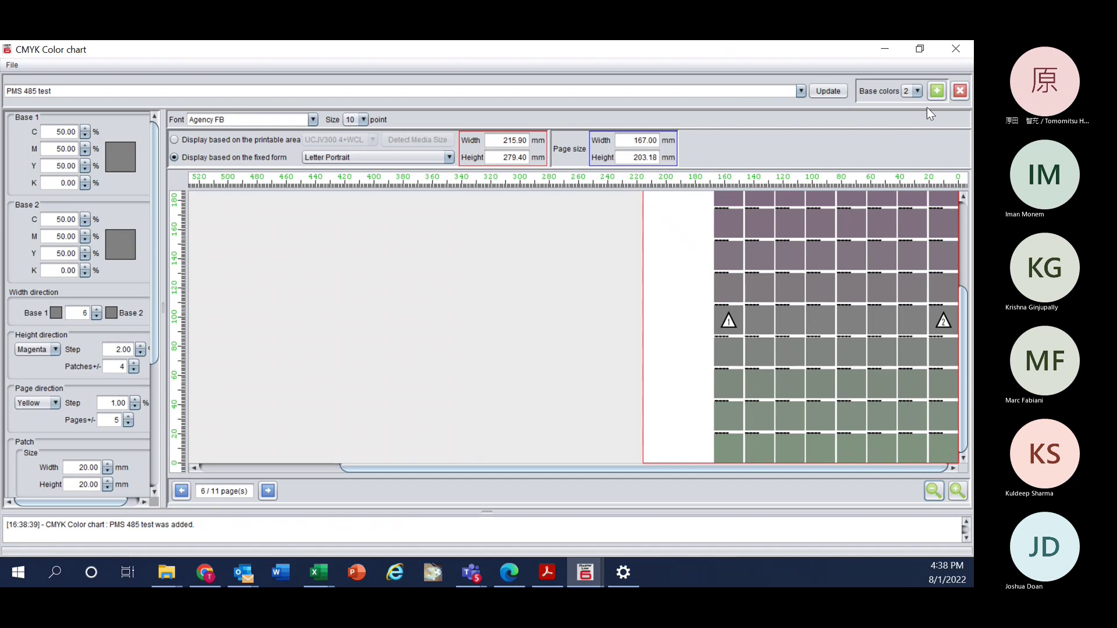
- Recreate the PMS 485 test chart with four base colors, overwriting the existing chart
{"action": "left_click", "coordinate": [917, 91]}
{"action": "left_click", "coordinate": [906, 129]}
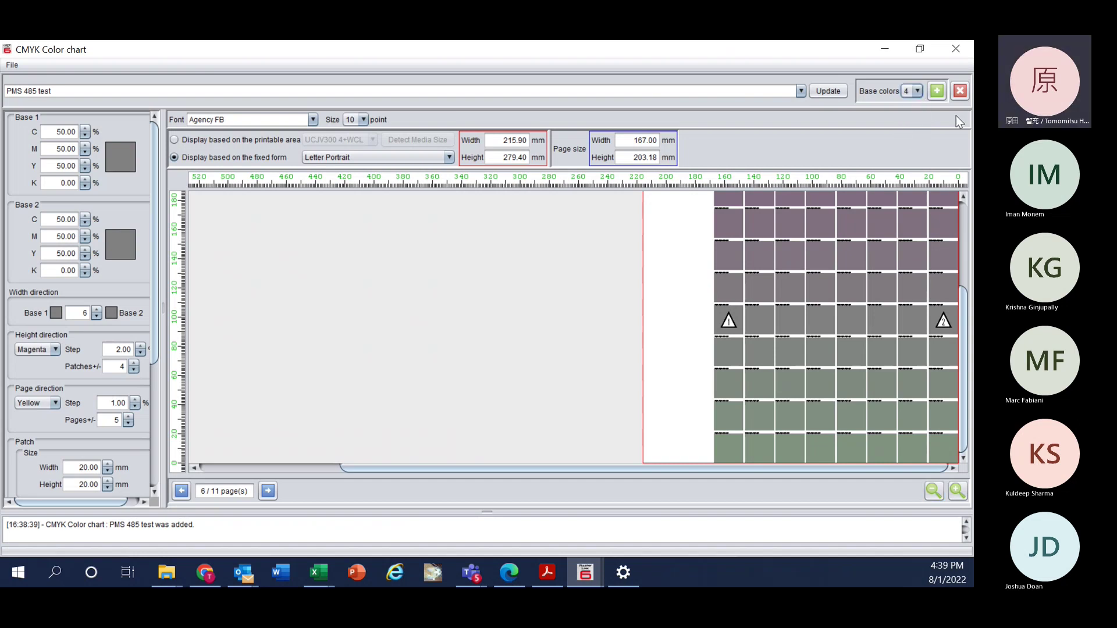
{"action": "left_click", "coordinate": [938, 91]}
{"action": "left_click", "coordinate": [521, 119]}
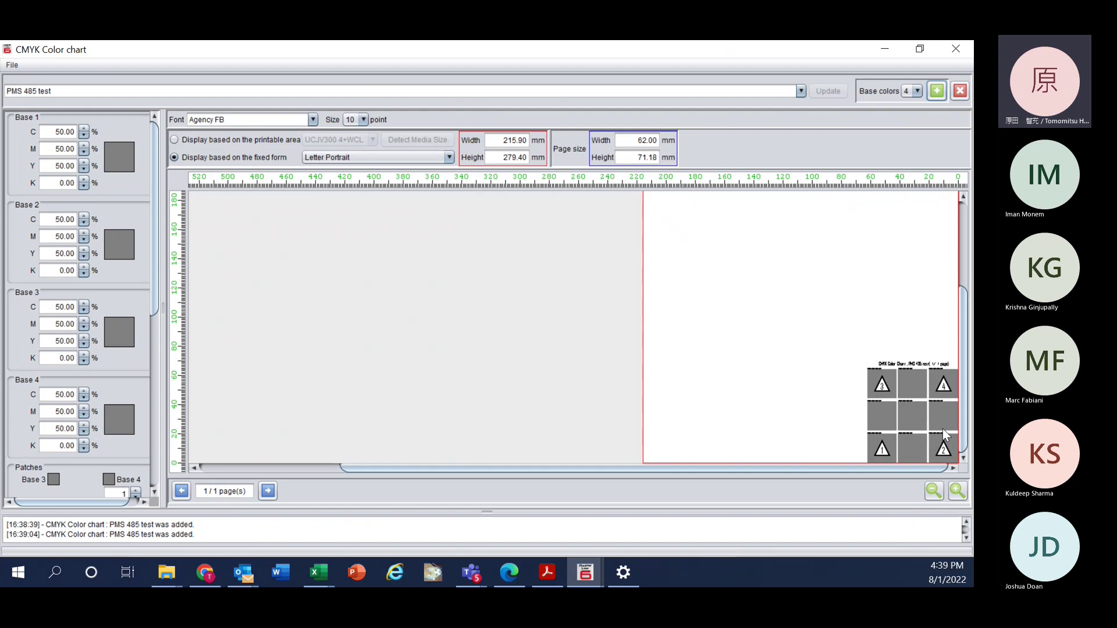
- Recreate the PMS 485 test chart with one base color, overwriting the existing chart
{"action": "left_click", "coordinate": [912, 92]}
{"action": "left_click", "coordinate": [937, 90]}
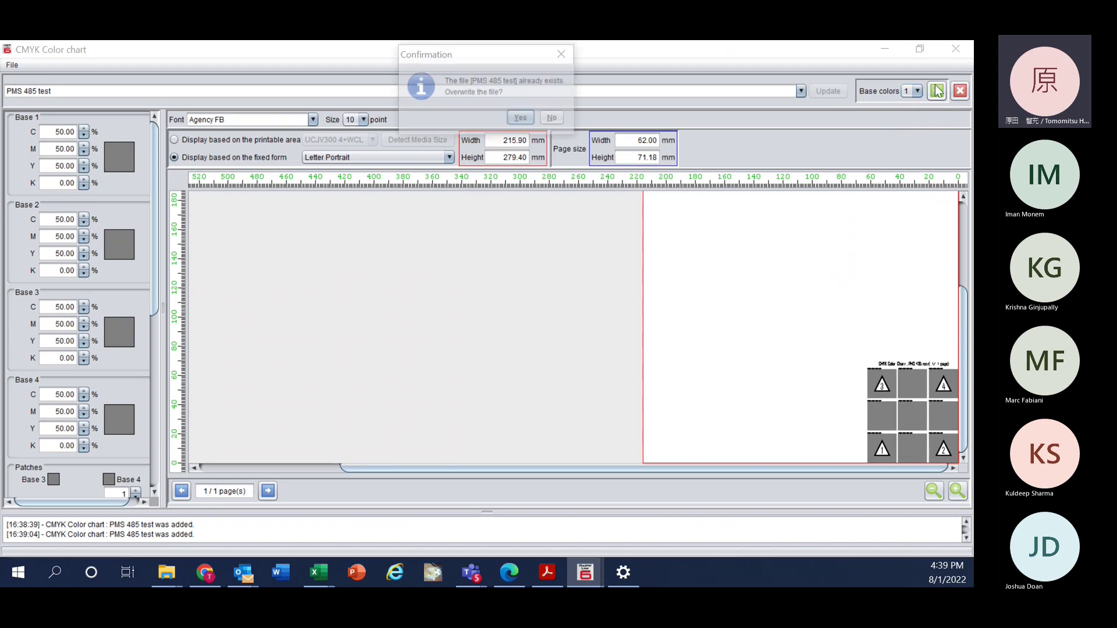
{"action": "left_click", "coordinate": [520, 119]}
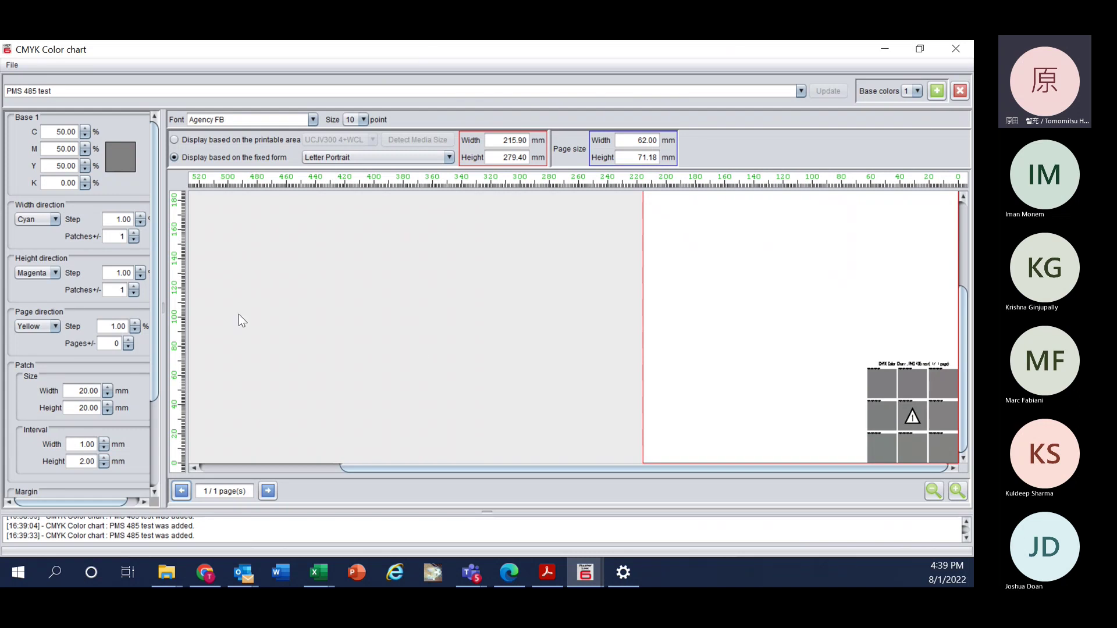
- Set Base 1 to cyan 0%, magenta 100% and yellow 100%, and widen the chart settings pane
{"action": "double_click", "coordinate": [54, 133]}
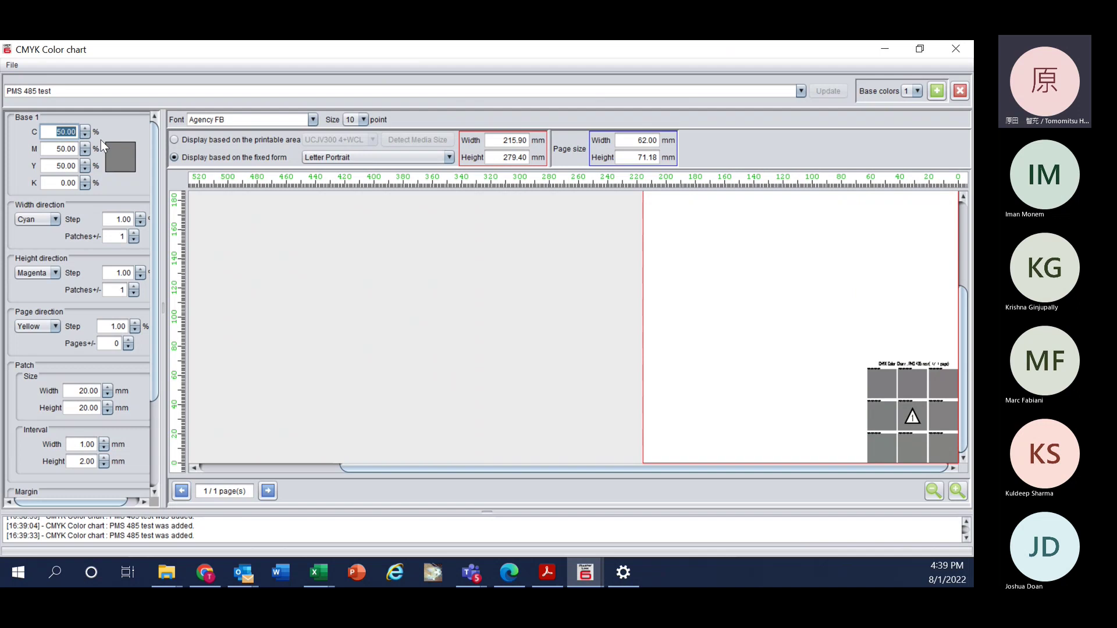
{"action": "type", "text": "0"}
{"action": "key", "text": "Tab"}
{"action": "type", "text": "0"}
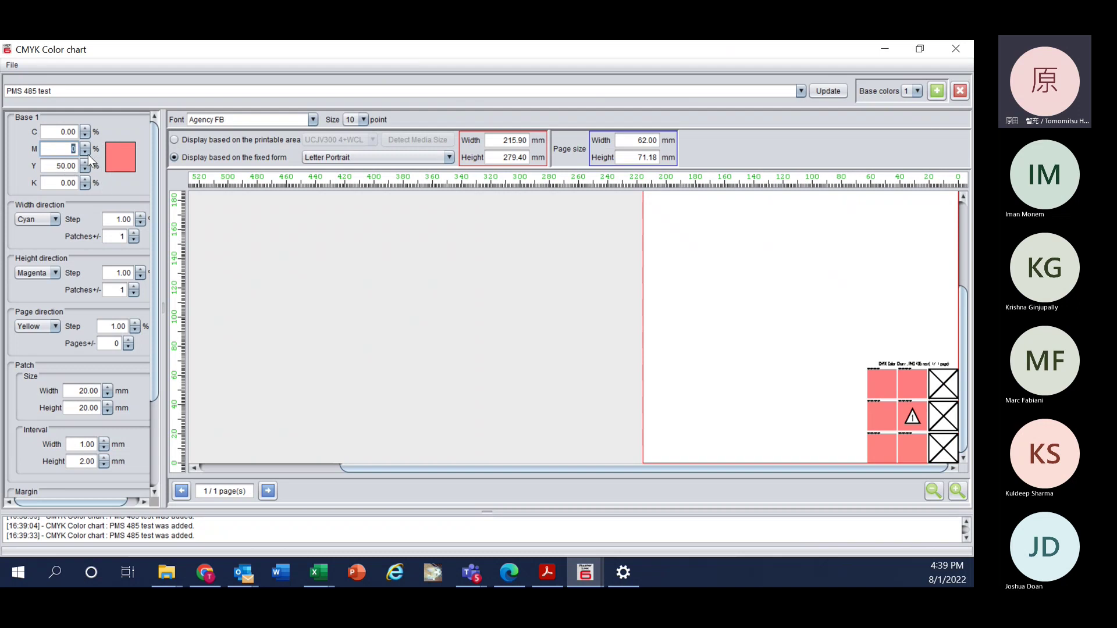
{"action": "type", "text": "100"}
{"action": "key", "text": "Tab"}
{"action": "type", "text": "100"}
{"action": "key", "text": "Return"}
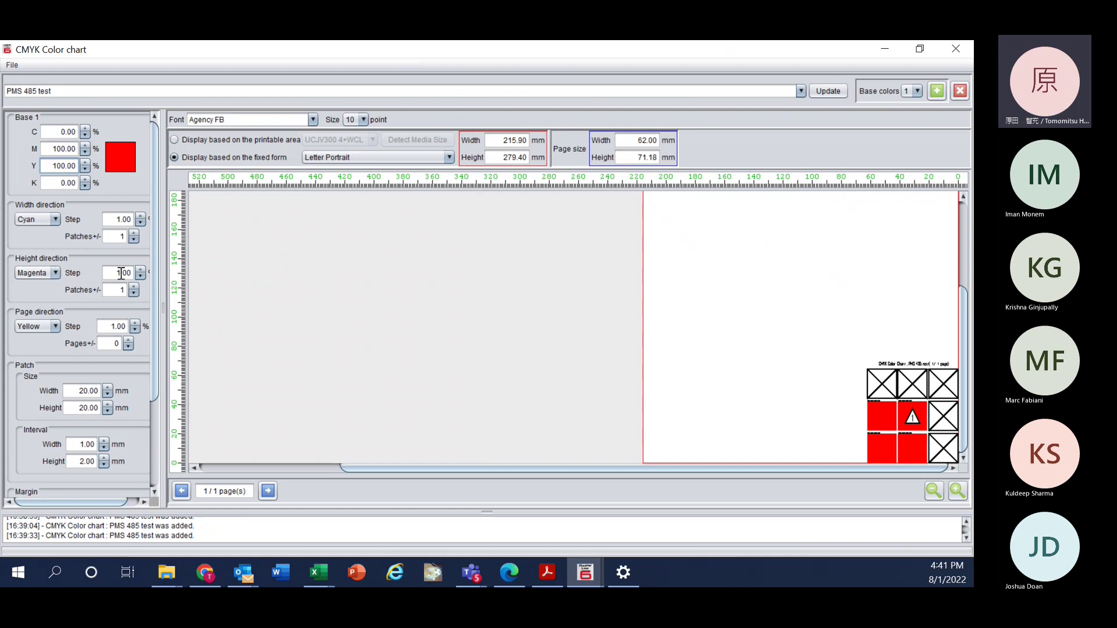
{"action": "left_click_drag", "start_coordinate": [161, 295], "coordinate": [197, 296]}
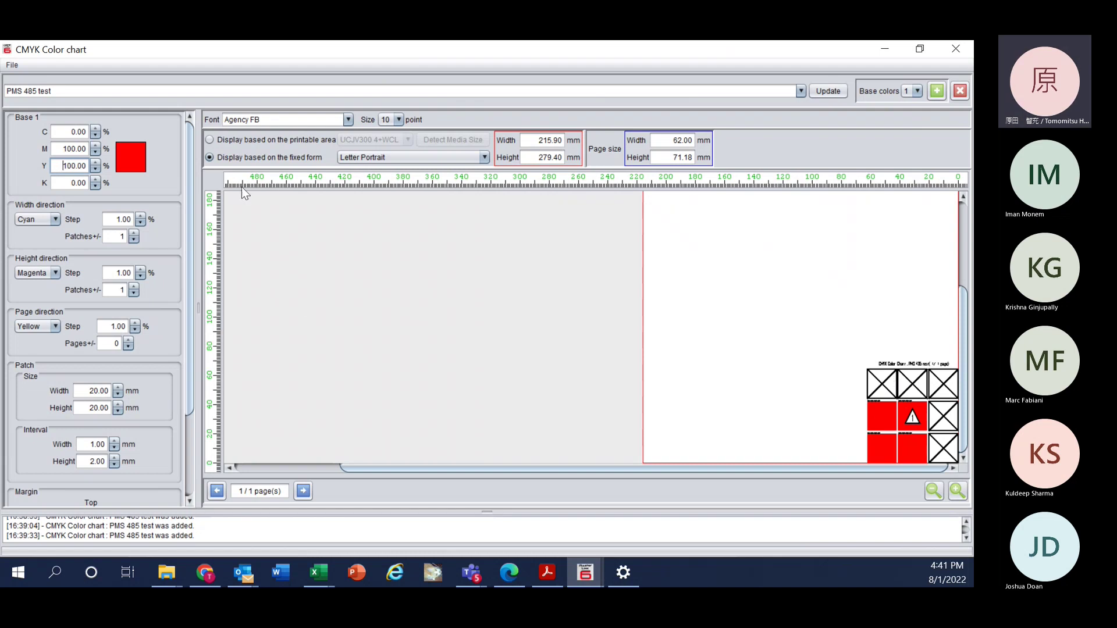
- Try Base 1 with cyan 1% and magenta 99%, and return them to 0% and 100%
{"action": "left_click", "coordinate": [95, 129]}
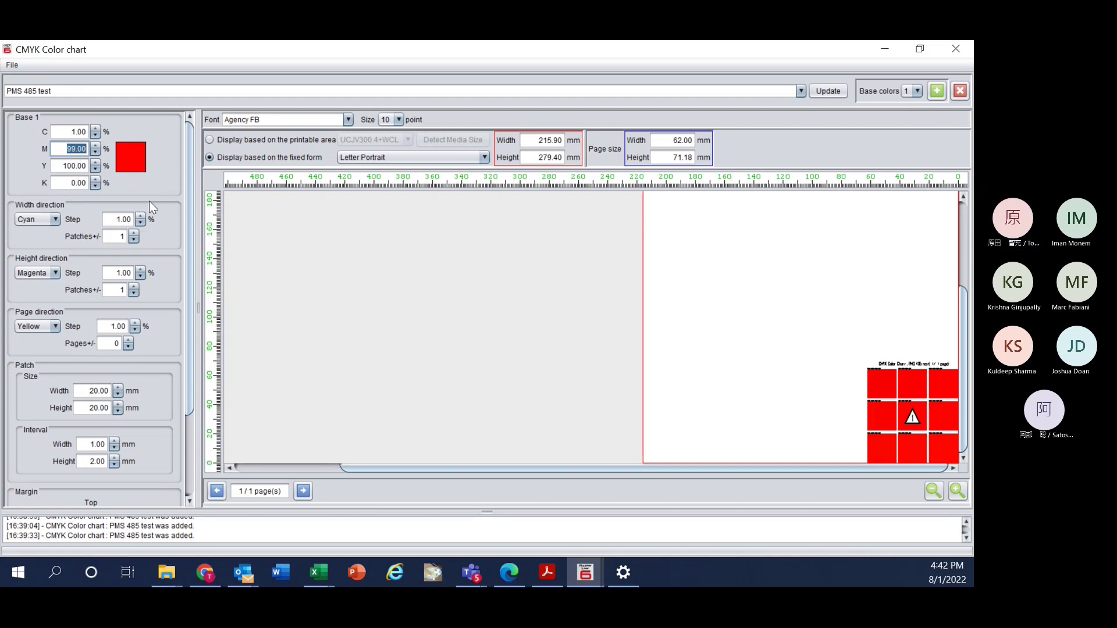
{"action": "left_click", "coordinate": [96, 135]}
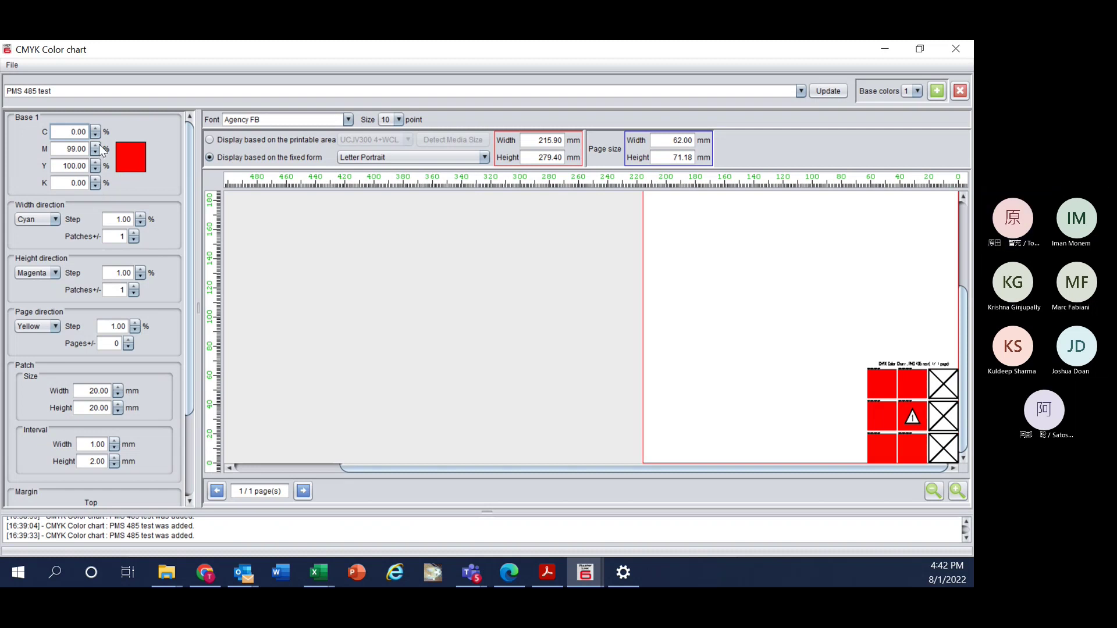
{"action": "left_click", "coordinate": [99, 146]}
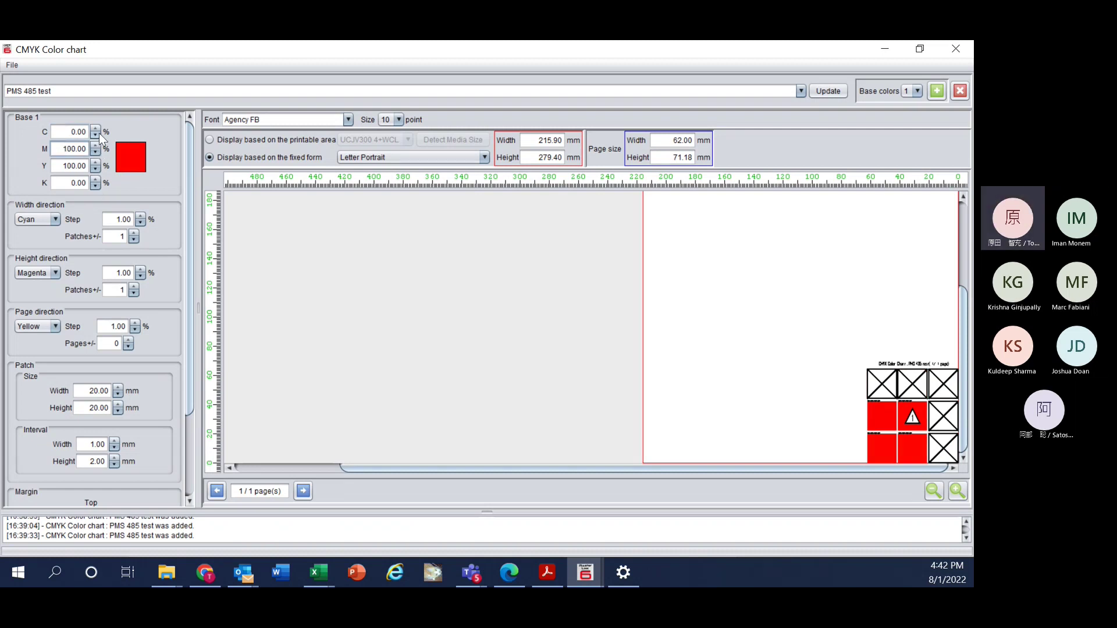
- Set Base 1 to cyan 5%, magenta 95%, yellow 95% and black 5%
{"action": "left_click", "coordinate": [97, 129]}
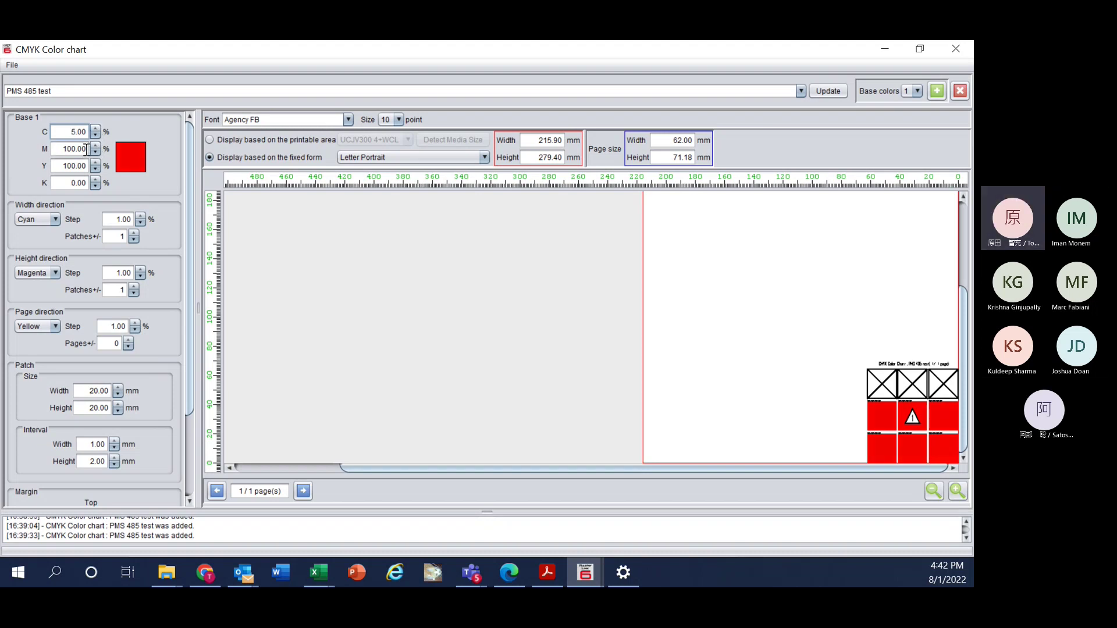
{"action": "triple_click", "coordinate": [87, 150]}
{"action": "type", "text": "95"}
{"action": "key", "text": "Return"}
{"action": "left_click", "coordinate": [95, 168]}
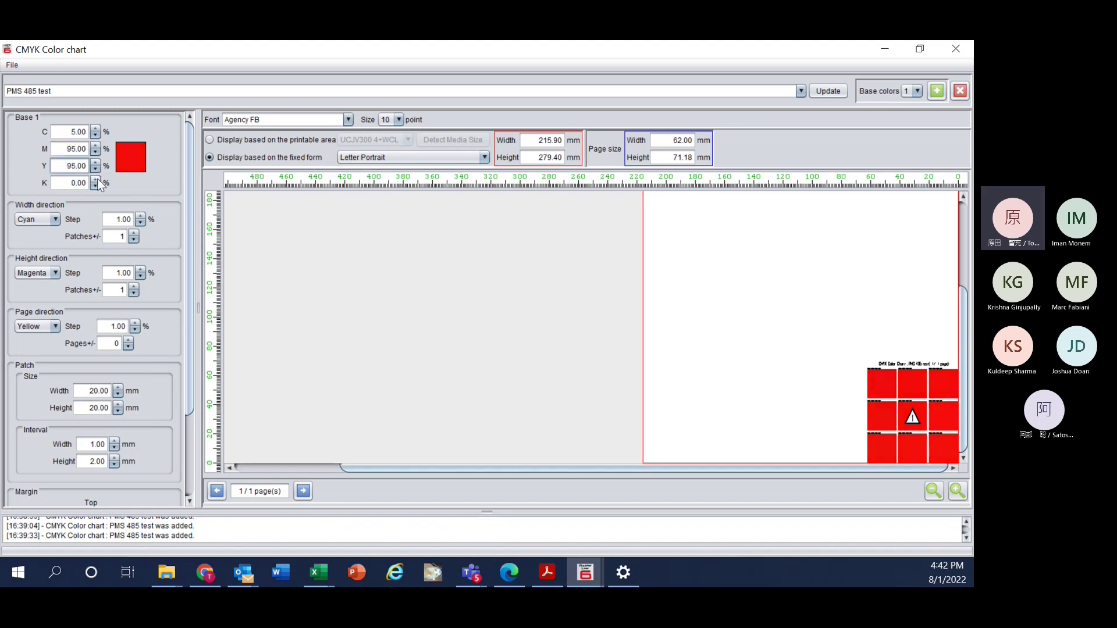
{"action": "left_click", "coordinate": [96, 180]}
- Increase the cyan width direction to 6 patches on either side of the base color
{"action": "left_click", "coordinate": [134, 233]}
{"action": "left_click", "coordinate": [134, 233]}
{"action": "left_click", "coordinate": [135, 232]}
{"action": "left_click", "coordinate": [134, 233]}
{"action": "left_click", "coordinate": [134, 233]}
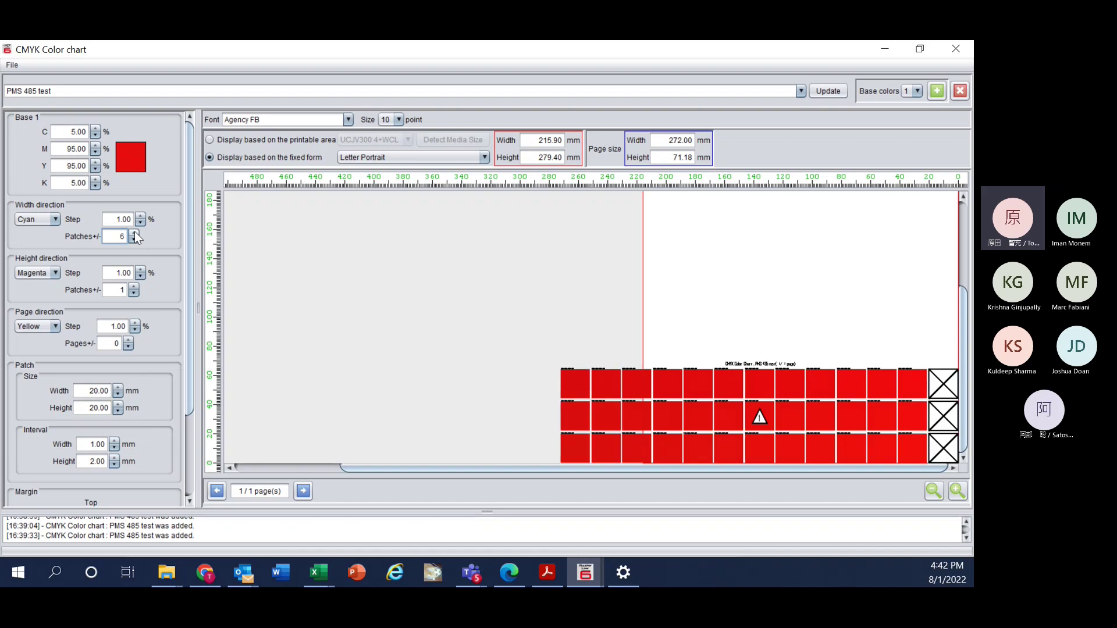
- Set the cyan width direction and the magenta height direction to 6 patches each on either side of the base color
{"action": "left_click", "coordinate": [133, 239]}
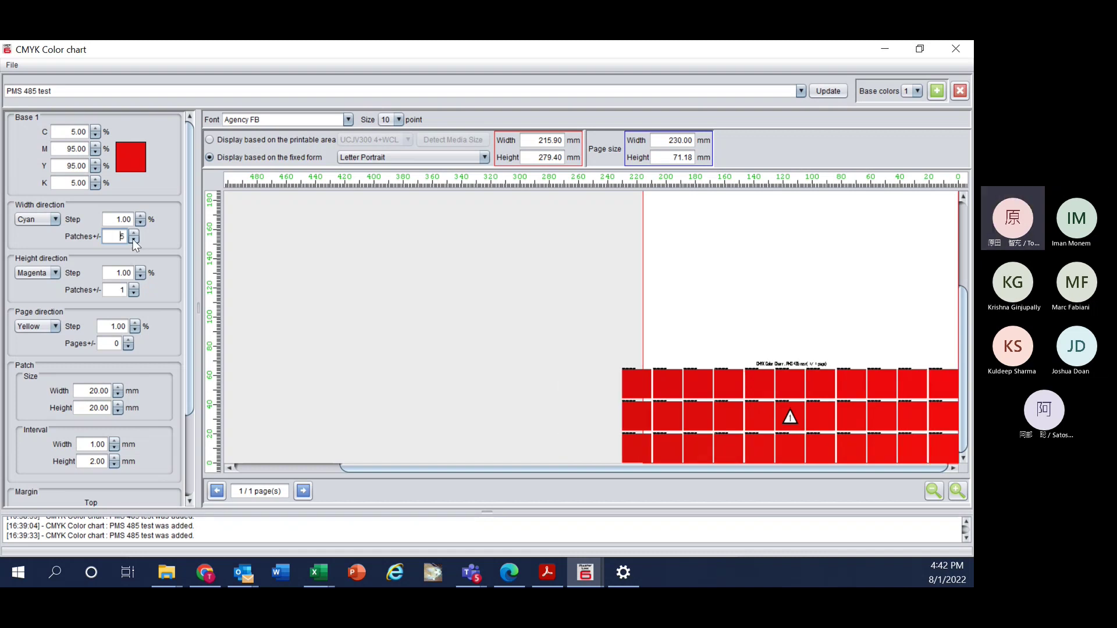
{"action": "left_click", "coordinate": [133, 233]}
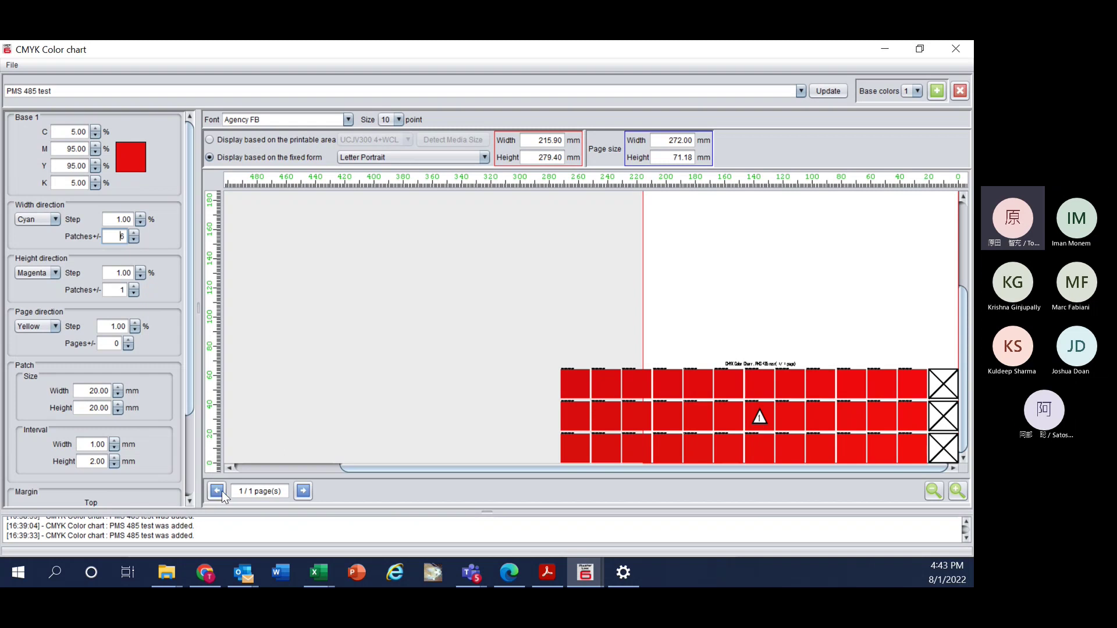
{"action": "left_click", "coordinate": [933, 491]}
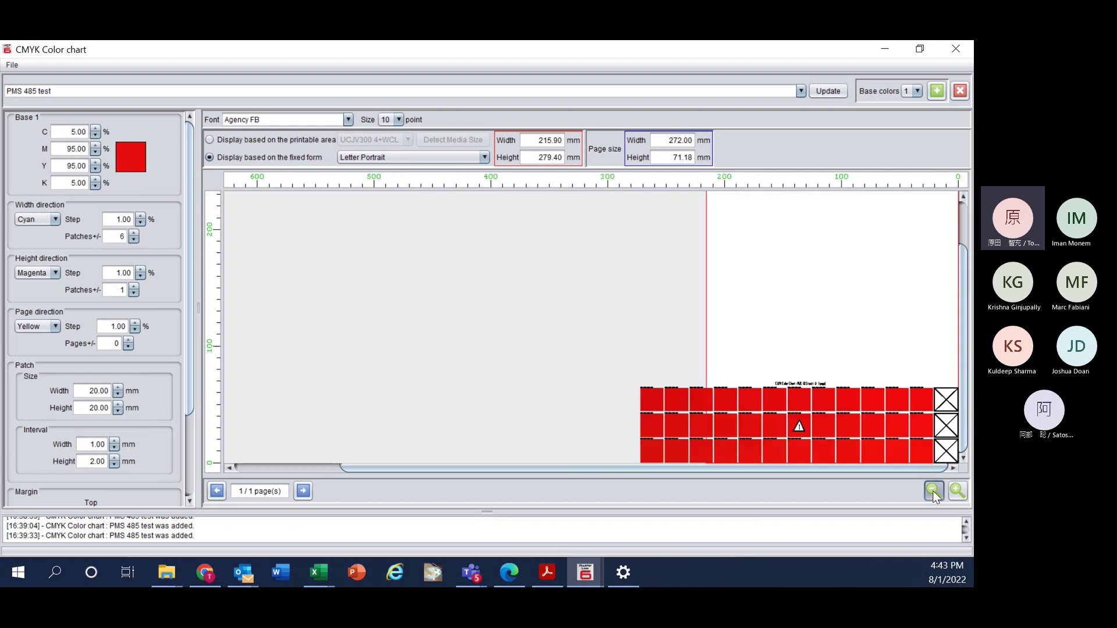
{"action": "left_click", "coordinate": [934, 491]}
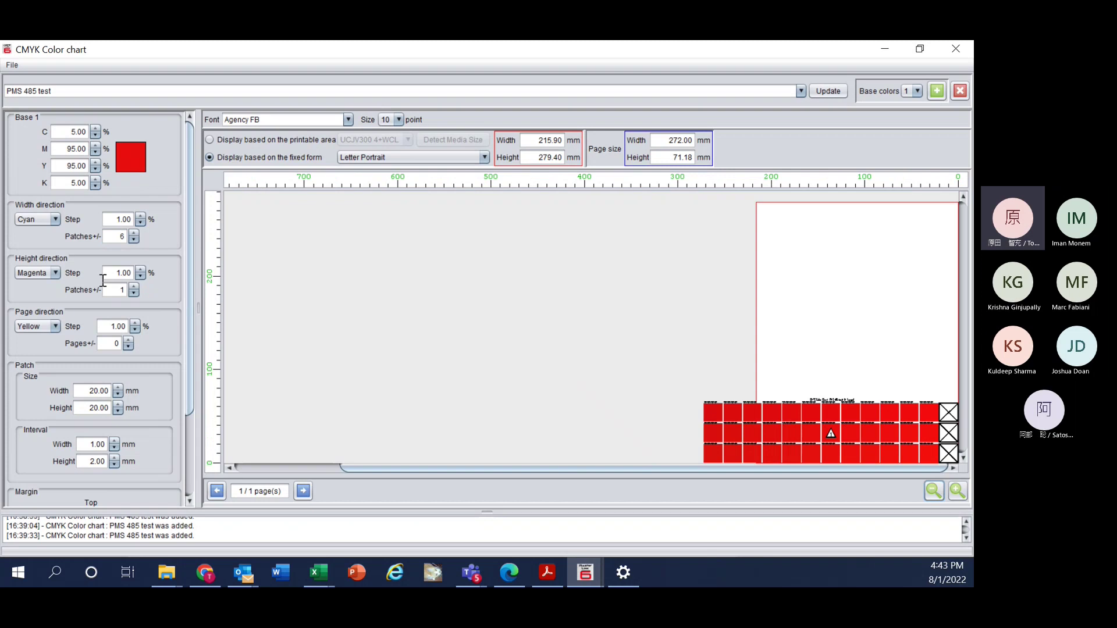
{"action": "left_click", "coordinate": [133, 287]}
{"action": "left_click", "coordinate": [133, 287]}
{"action": "left_click", "coordinate": [133, 287]}
{"action": "left_click", "coordinate": [133, 287]}
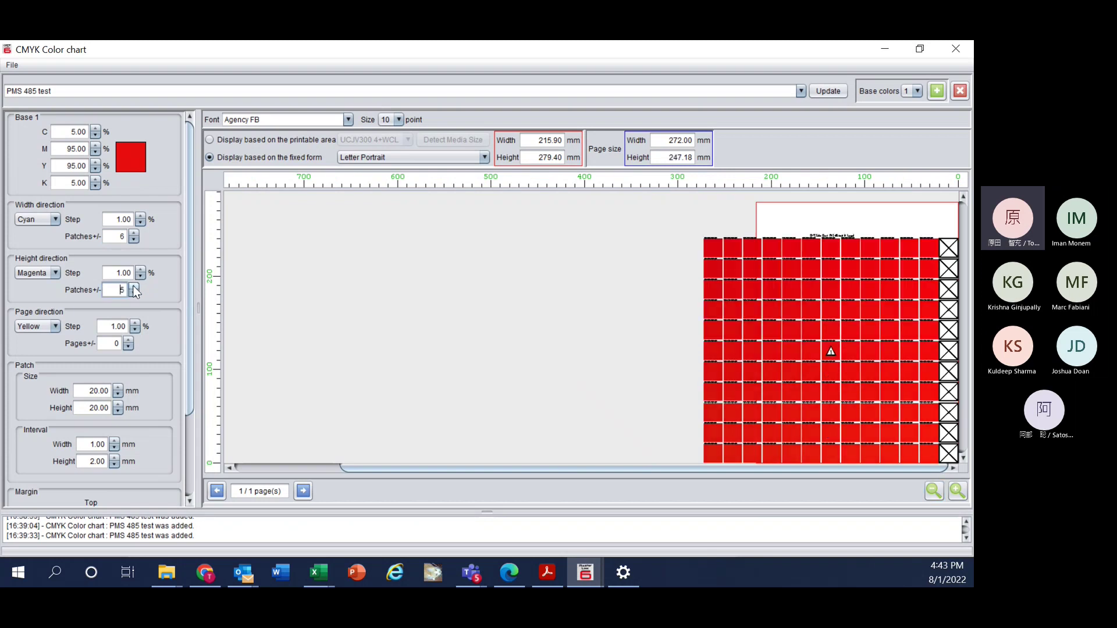
{"action": "left_click", "coordinate": [133, 287]}
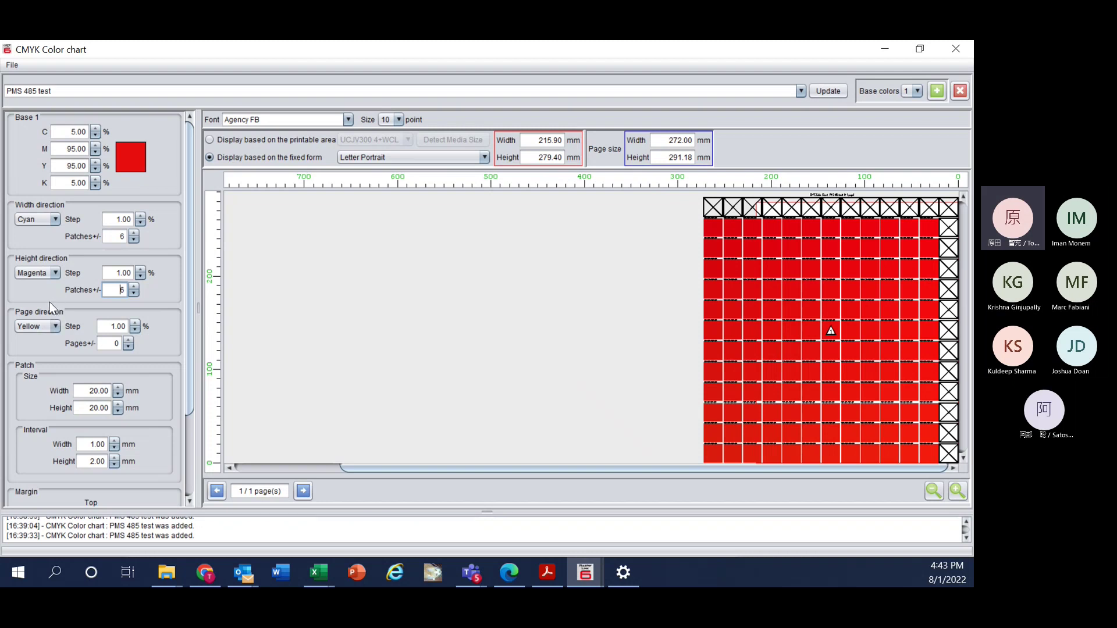
- Set the yellow page direction to 5 pages on either side of the base color
{"action": "left_click", "coordinate": [128, 341]}
{"action": "left_click", "coordinate": [128, 341]}
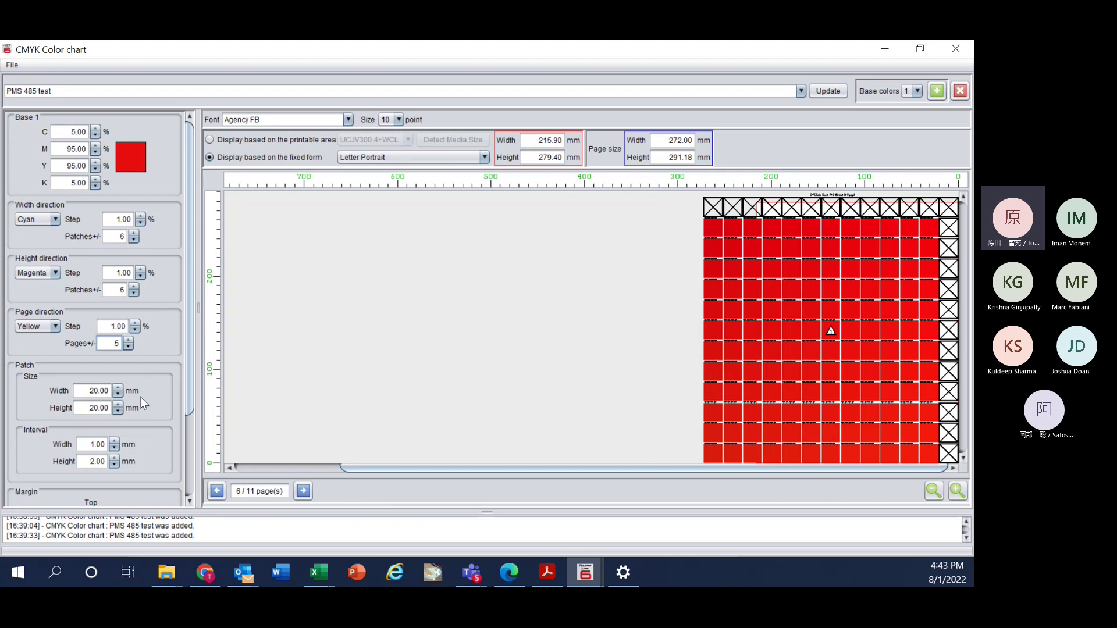
{"action": "left_click", "coordinate": [129, 347]}
{"action": "left_click", "coordinate": [129, 347]}
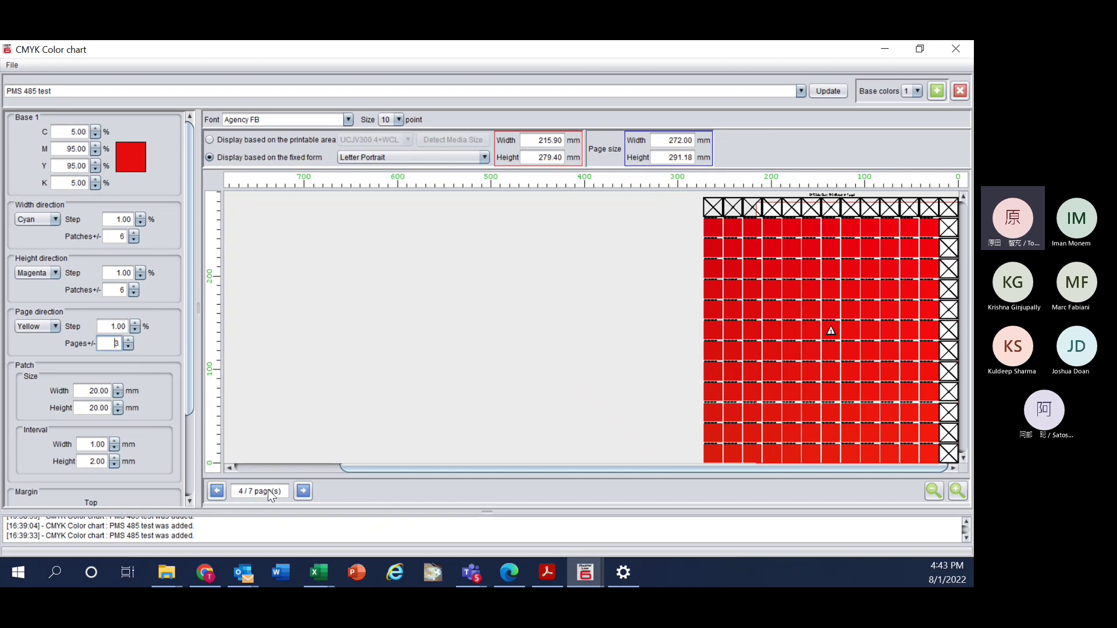
{"action": "left_click", "coordinate": [129, 347]}
{"action": "left_click", "coordinate": [128, 340]}
{"action": "left_click", "coordinate": [128, 341]}
- Page through the color chart from page 1 to page 11 to compare the yellow variations
{"action": "left_click", "coordinate": [217, 493]}
{"action": "left_click", "coordinate": [303, 491]}
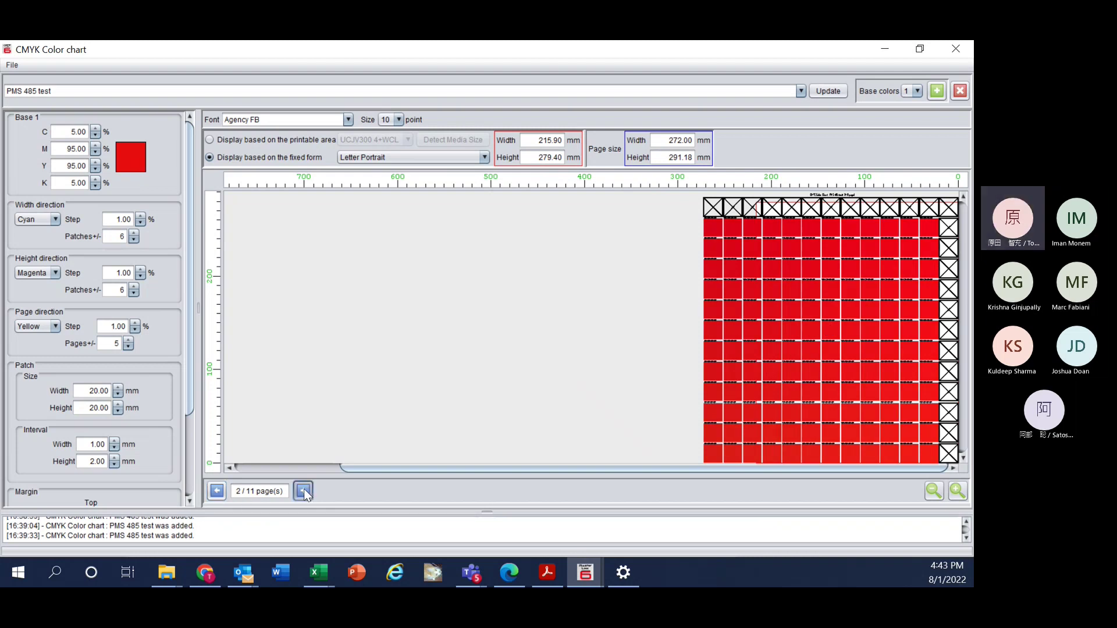
{"action": "left_click", "coordinate": [303, 491]}
{"action": "left_click", "coordinate": [304, 491]}
{"action": "left_click", "coordinate": [303, 491]}
{"action": "left_click", "coordinate": [303, 491]}
{"action": "left_click", "coordinate": [303, 491]}
{"action": "left_click", "coordinate": [304, 491]}
{"action": "left_click", "coordinate": [303, 491]}
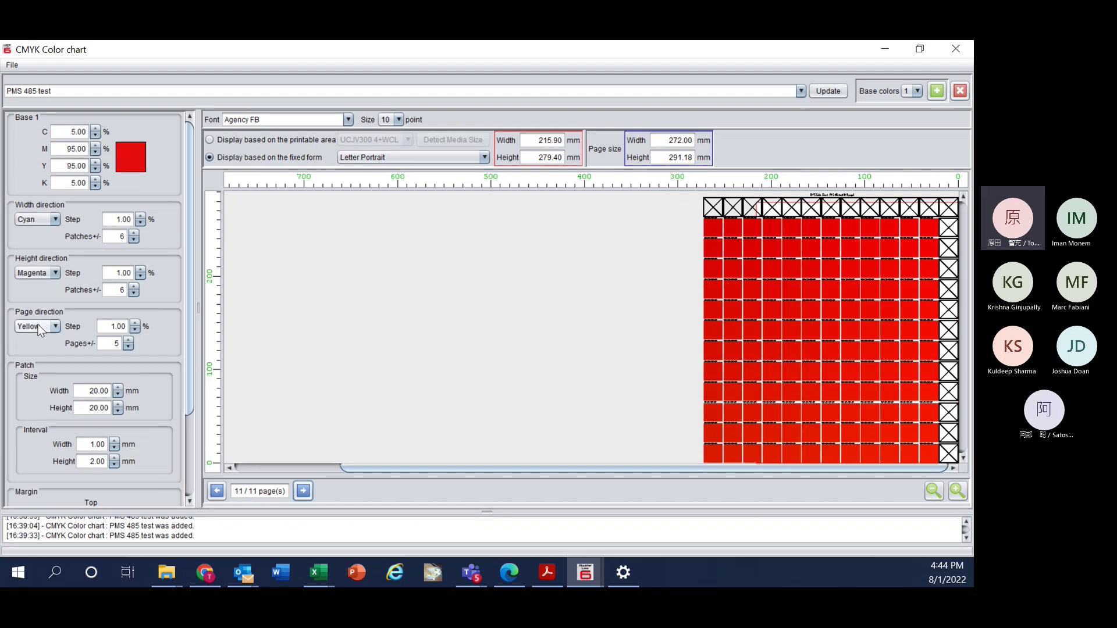
- Set the page direction's yellow step to 5% and lower the yellow value of Base 1 to 75%
{"action": "left_click", "coordinate": [135, 323]}
{"action": "left_click", "coordinate": [135, 322]}
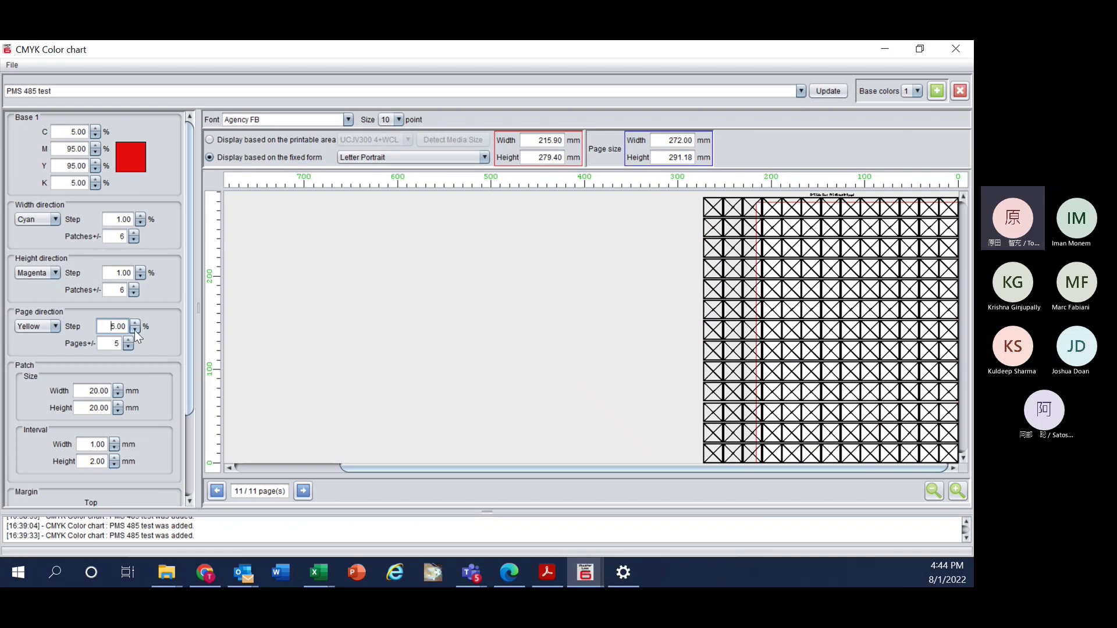
{"action": "left_click", "coordinate": [95, 169]}
{"action": "left_click", "coordinate": [95, 168]}
{"action": "left_click", "coordinate": [95, 169]}
{"action": "left_click", "coordinate": [95, 168]}
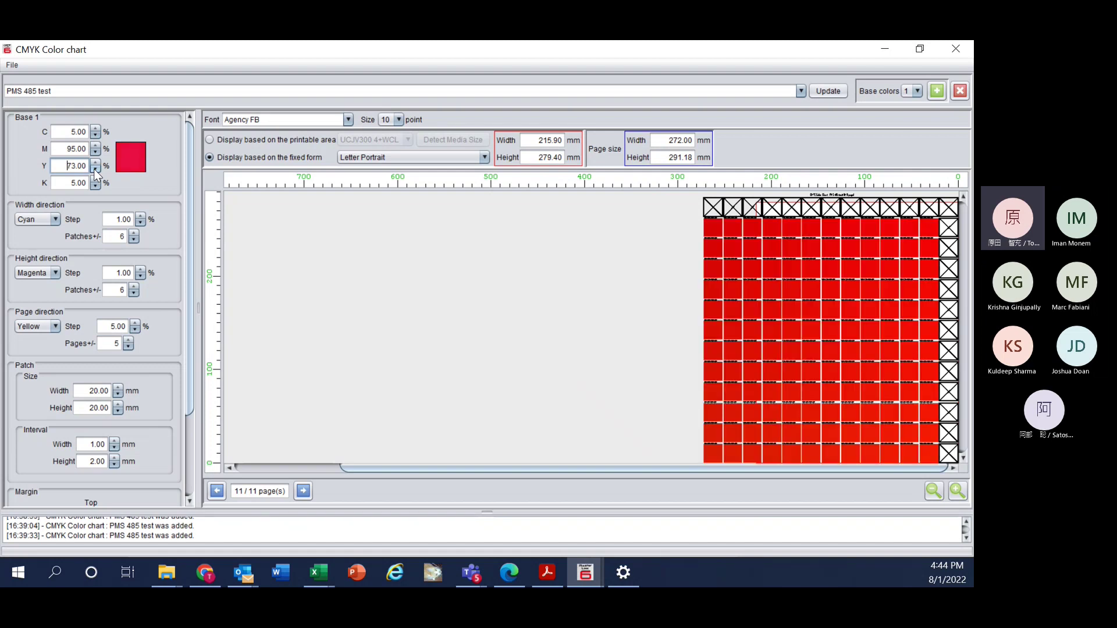
{"action": "left_click", "coordinate": [96, 163]}
{"action": "left_click", "coordinate": [95, 163]}
- Compare the first and last chart pages to examine the wider yellow range
{"action": "left_click", "coordinate": [217, 492]}
{"action": "left_click", "coordinate": [217, 492]}
{"action": "left_click", "coordinate": [217, 492]}
{"action": "left_click", "coordinate": [217, 492]}
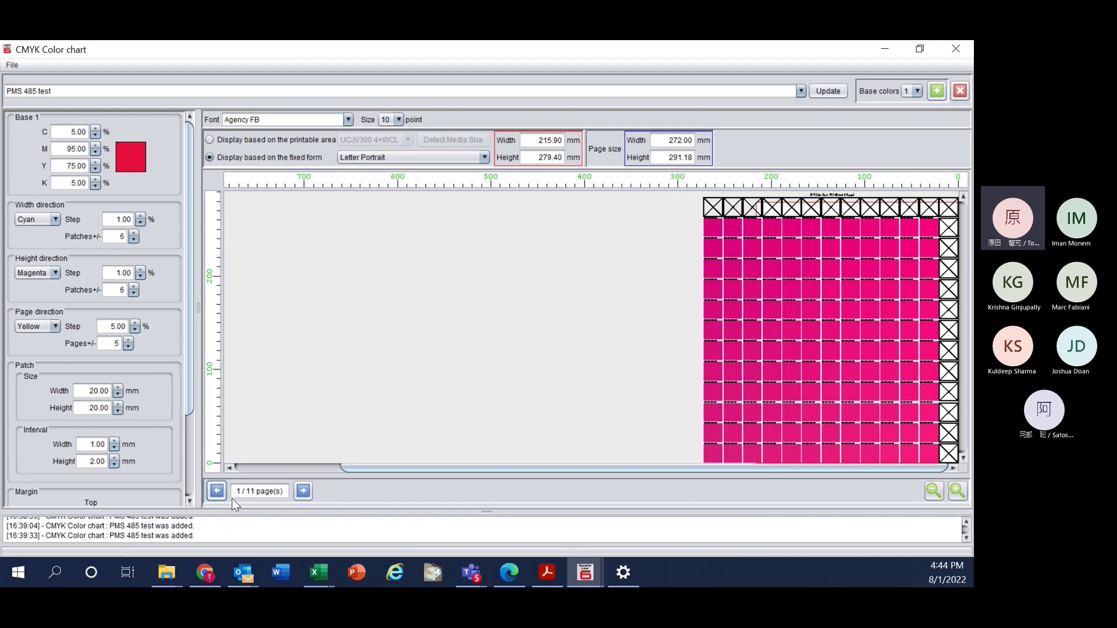
{"action": "left_click", "coordinate": [302, 492]}
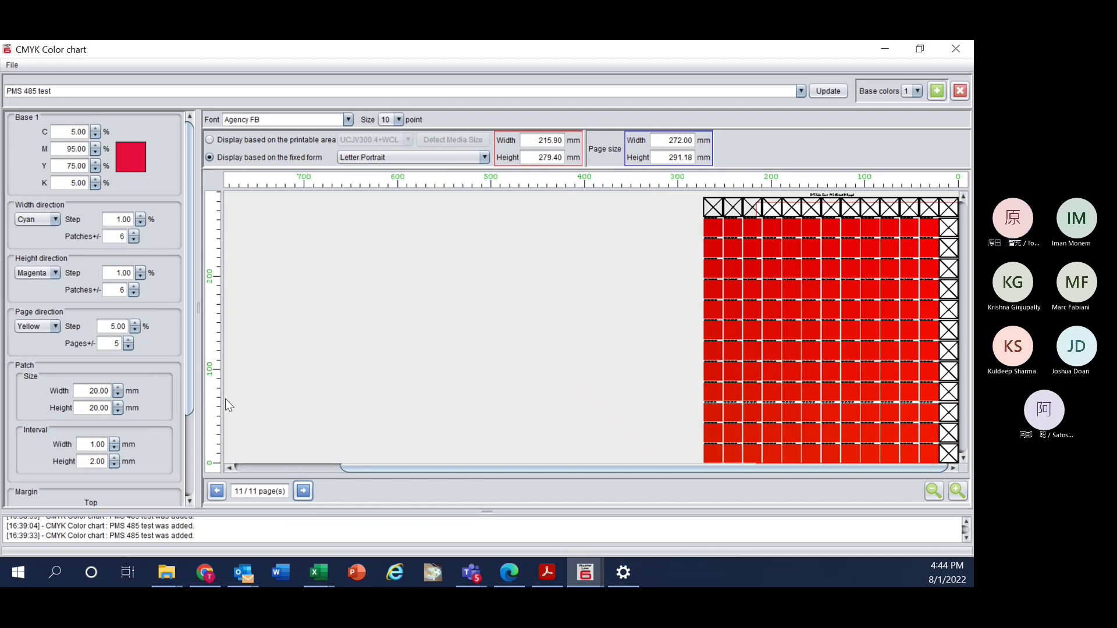
- Try a patch width of 25 mm, and return it to 20 mm
{"action": "left_click_drag", "start_coordinate": [187, 393], "coordinate": [185, 410]}
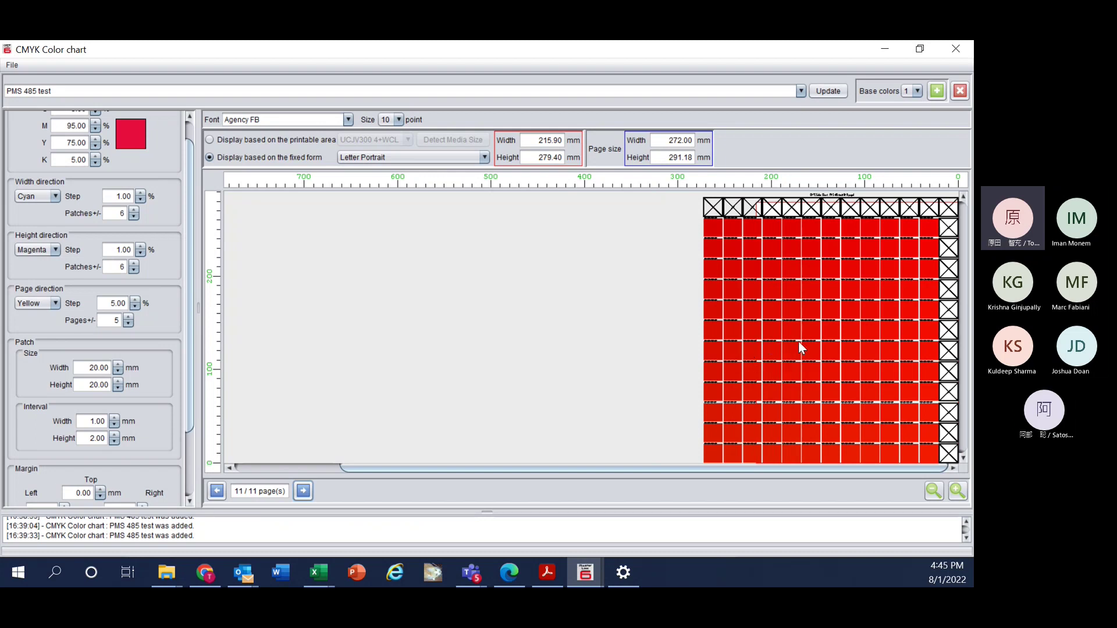
{"action": "scroll", "coordinate": [67, 361], "scroll_direction": "down", "scroll_amount": 1}
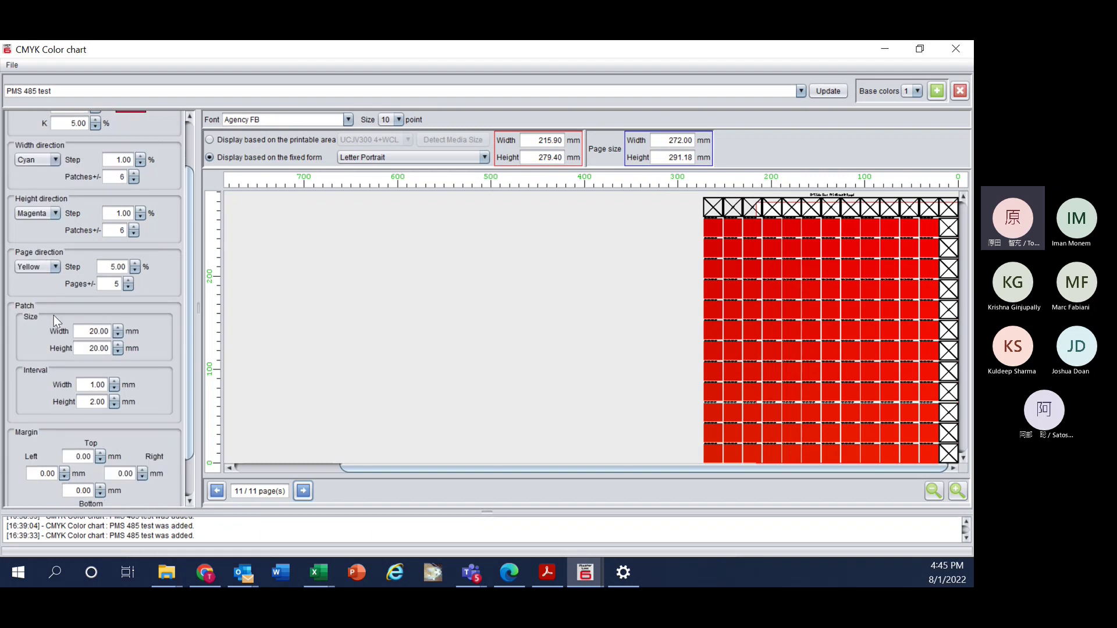
{"action": "left_click", "coordinate": [118, 329]}
{"action": "left_click", "coordinate": [118, 329]}
{"action": "left_click", "coordinate": [118, 328]}
{"action": "left_click", "coordinate": [119, 328]}
{"action": "left_click", "coordinate": [118, 328]}
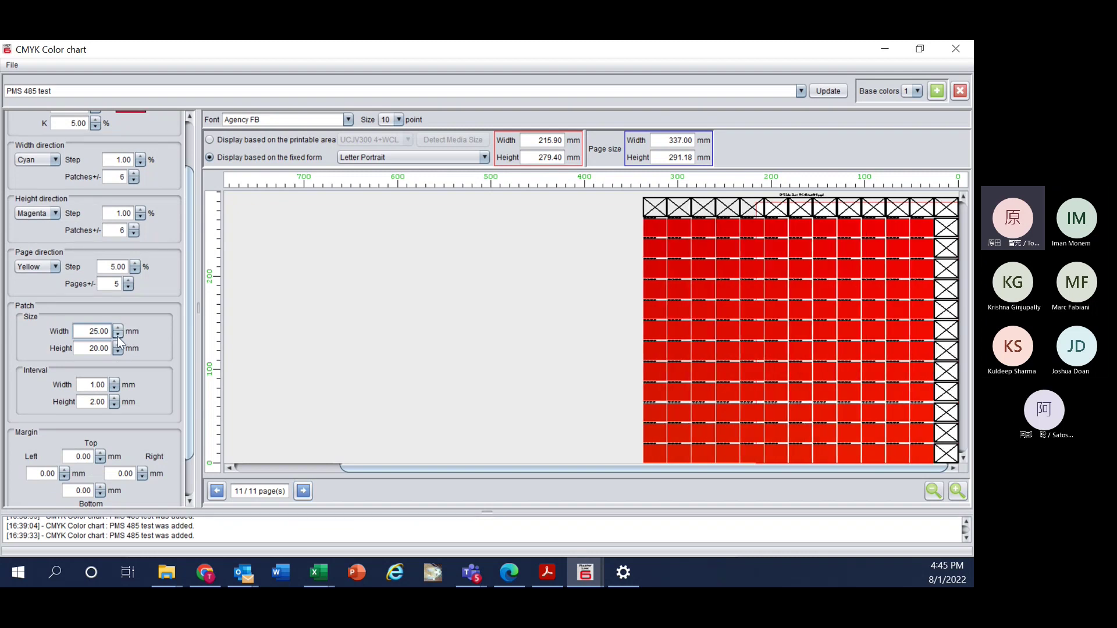
{"action": "left_click", "coordinate": [118, 336]}
{"action": "left_click", "coordinate": [118, 335]}
{"action": "left_click", "coordinate": [118, 335]}
{"action": "left_click", "coordinate": [118, 335]}
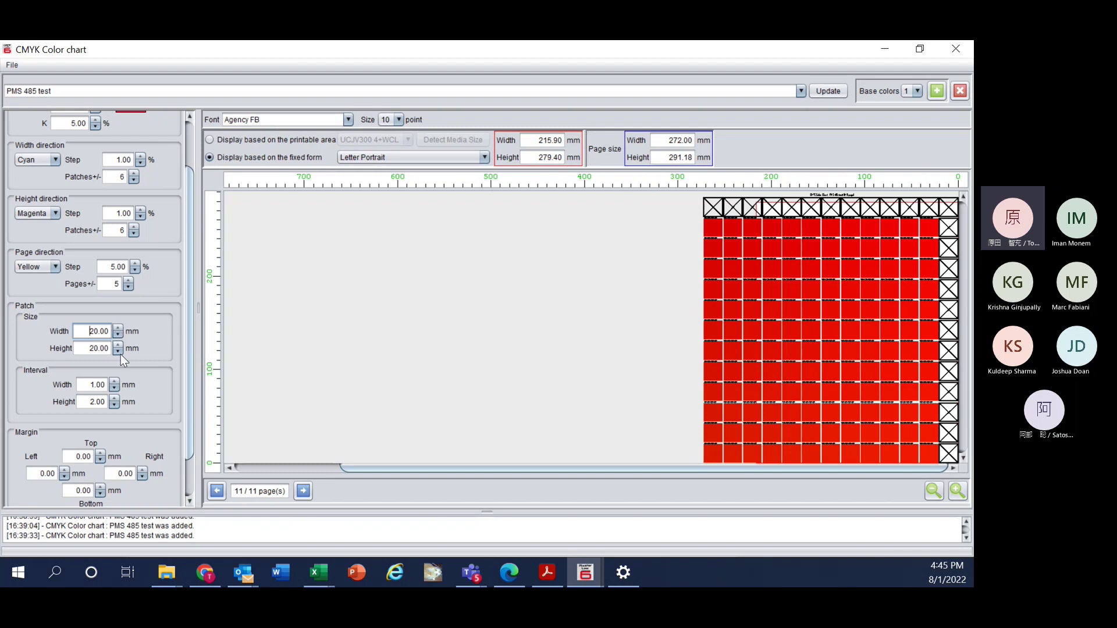
- Try a width interval of 10 mm between the patches, and return it to 1 mm
{"action": "scroll", "coordinate": [157, 396], "scroll_direction": "down", "scroll_amount": 3}
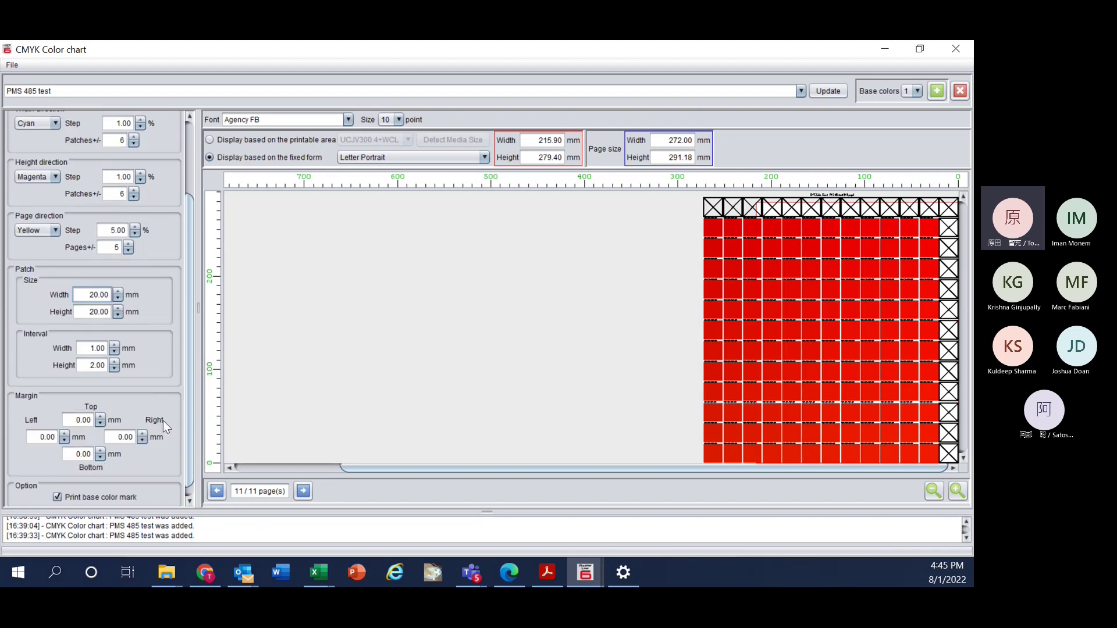
{"action": "left_click", "coordinate": [114, 345]}
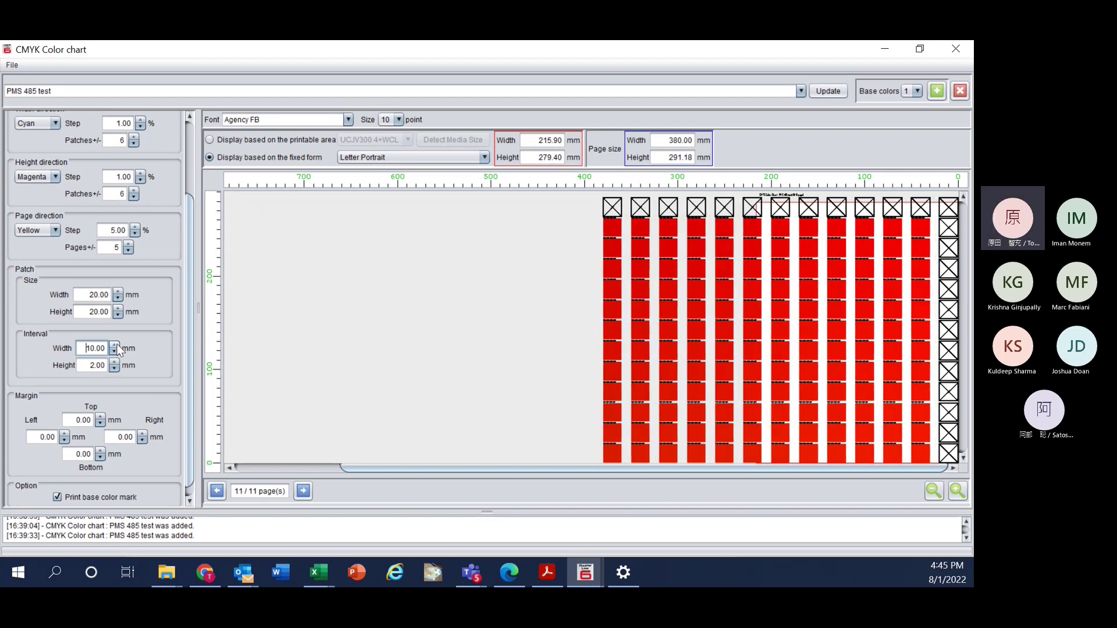
{"action": "left_click", "coordinate": [114, 351]}
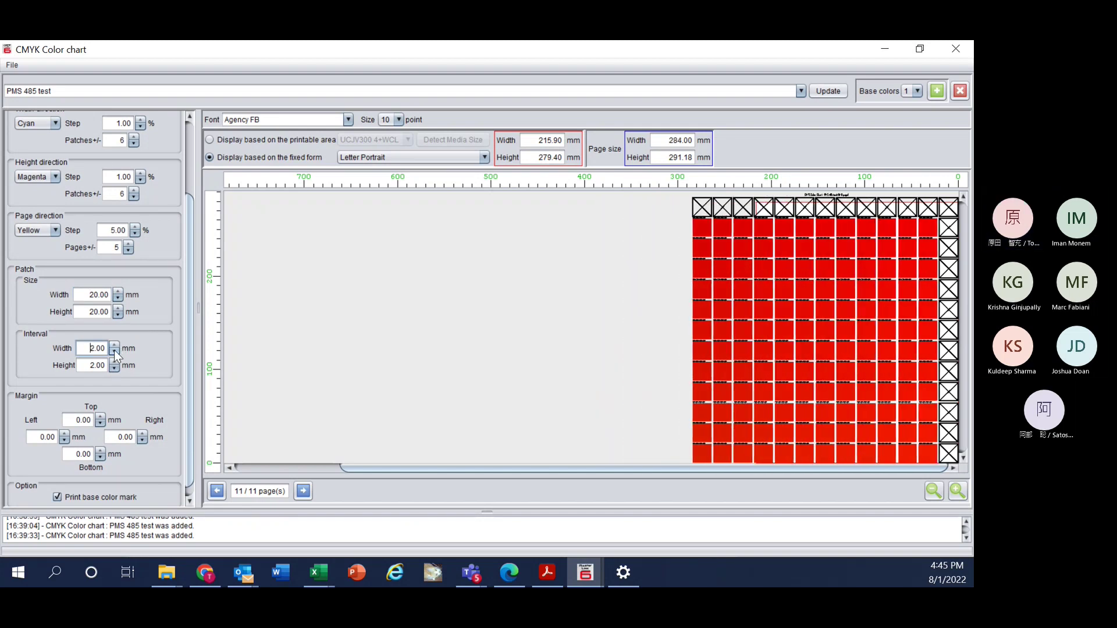
{"action": "scroll", "coordinate": [114, 350], "scroll_direction": "down", "scroll_amount": 1}
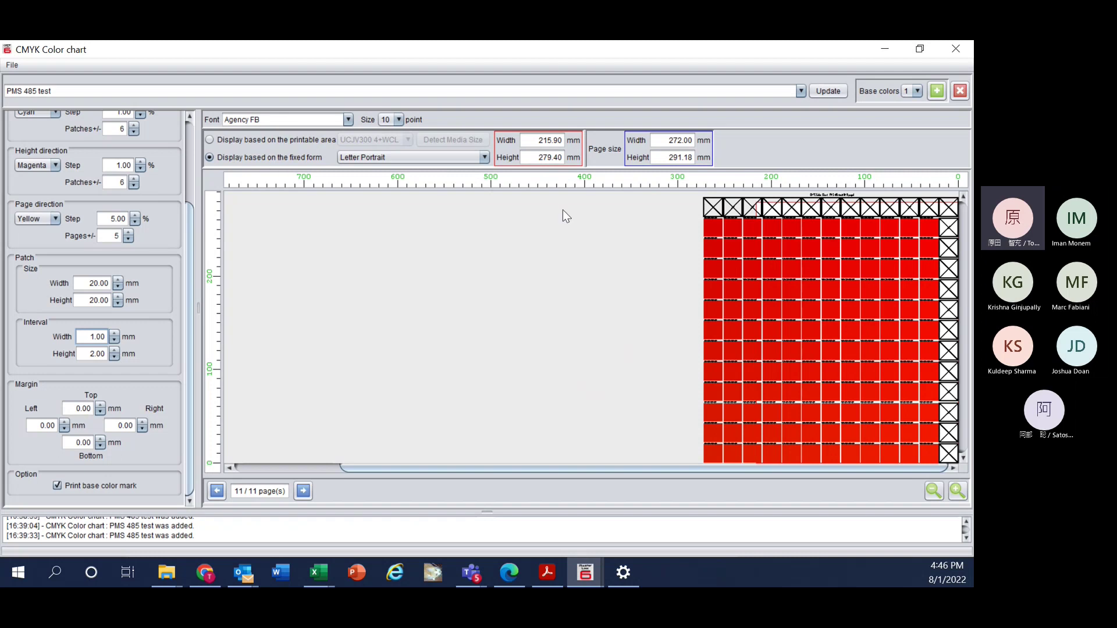
- Set the chart's top margin to 2 mm, and try a bottom margin of 3 mm before returning it to 0 mm
{"action": "scroll", "coordinate": [131, 385], "scroll_direction": "up", "scroll_amount": 5}
{"action": "scroll", "coordinate": [130, 385], "scroll_direction": "down", "scroll_amount": 5}
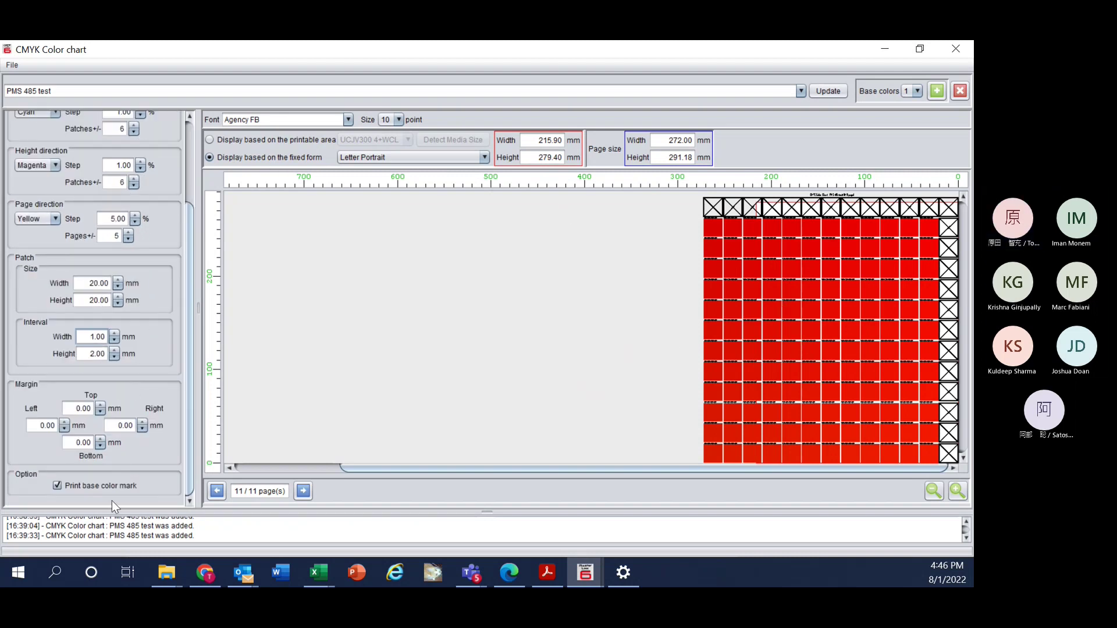
{"action": "left_click", "coordinate": [100, 404]}
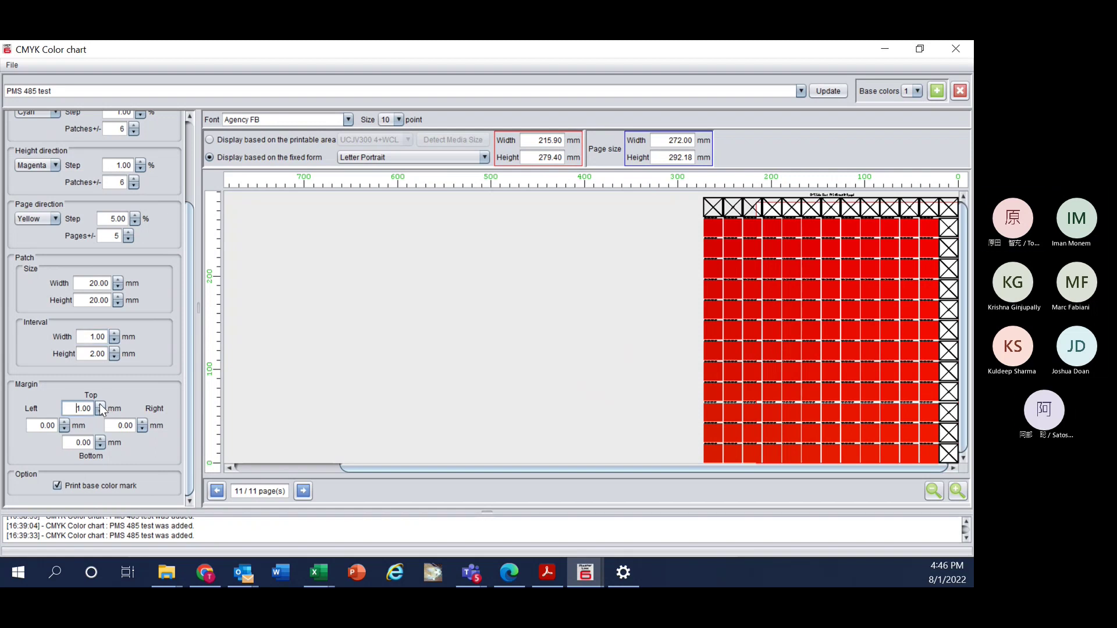
{"action": "left_click", "coordinate": [100, 413]}
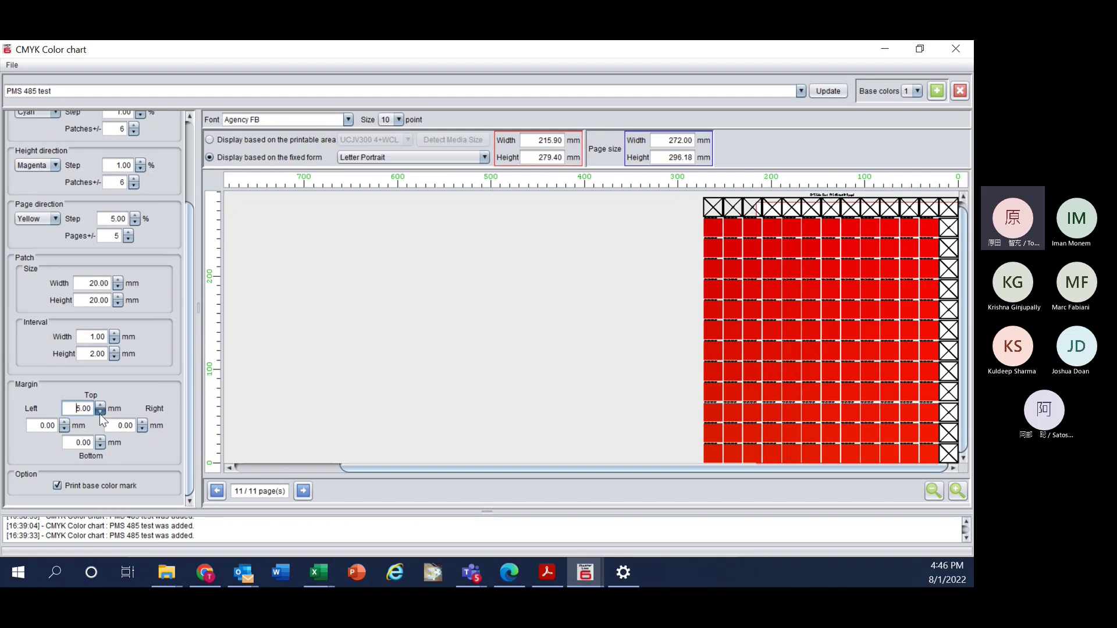
{"action": "left_click", "coordinate": [100, 439]}
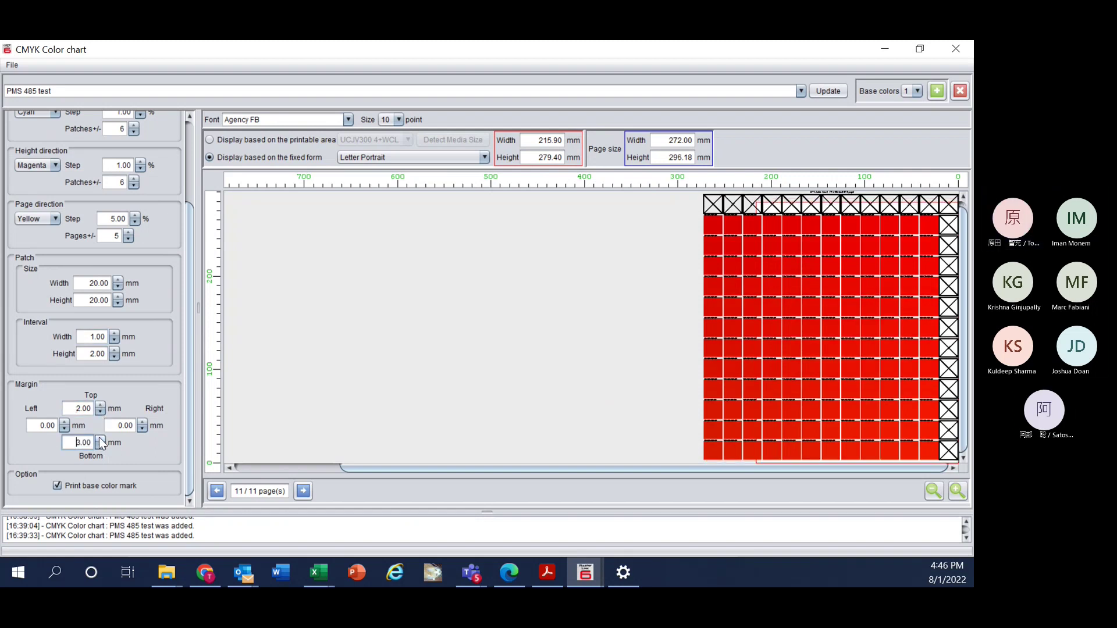
{"action": "left_click", "coordinate": [100, 446]}
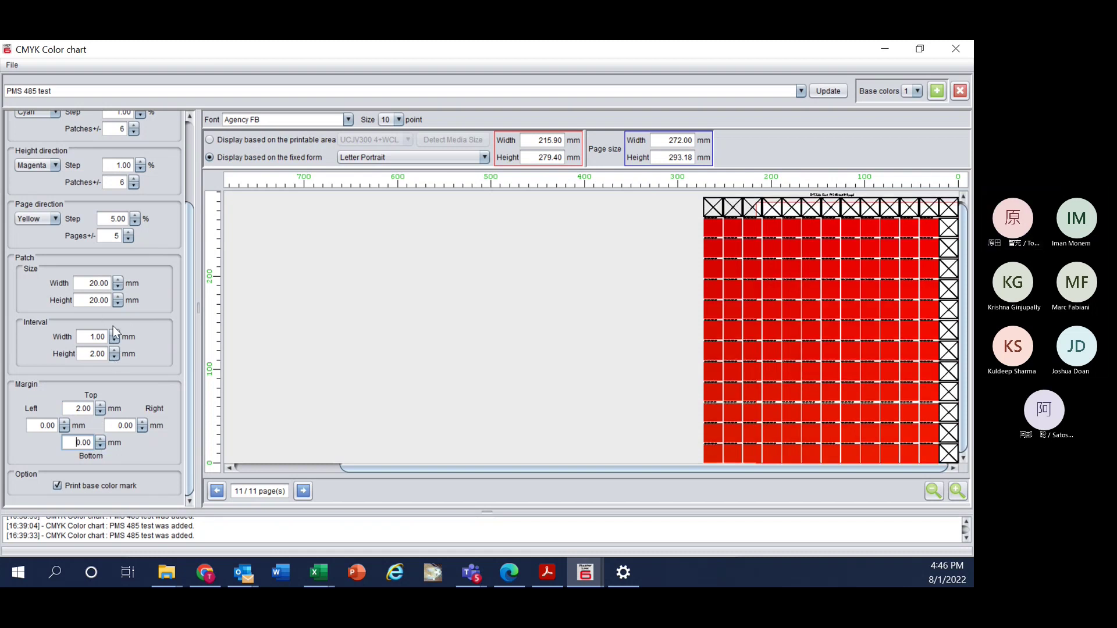
- Try a height interval of 10 mm between the patches, and return it to 2 mm
{"action": "left_click", "coordinate": [114, 350]}
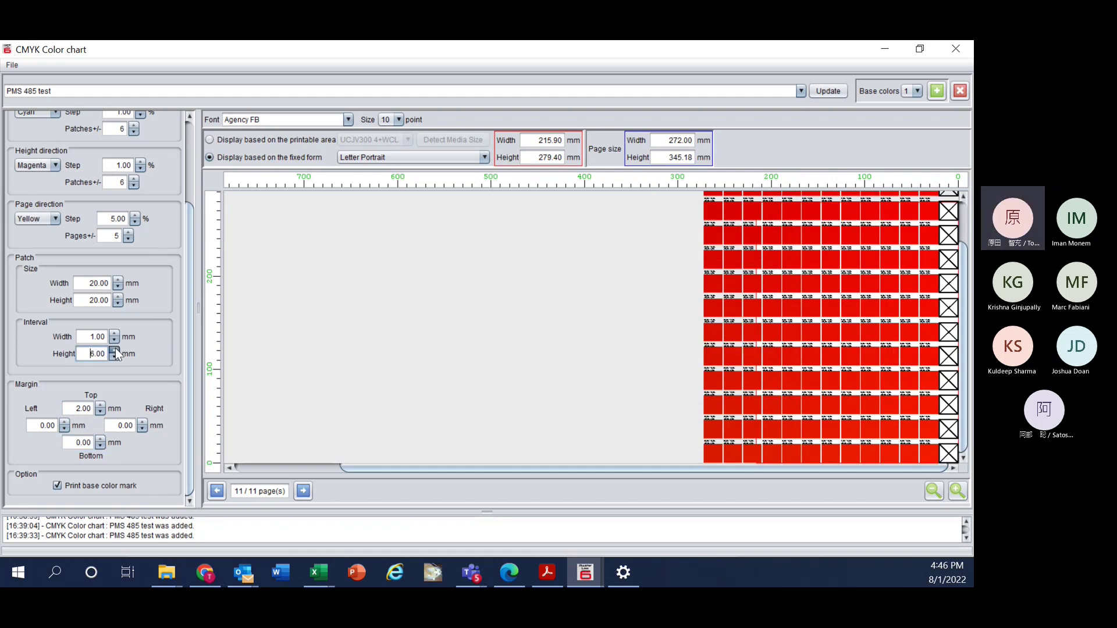
{"action": "left_click", "coordinate": [115, 350]}
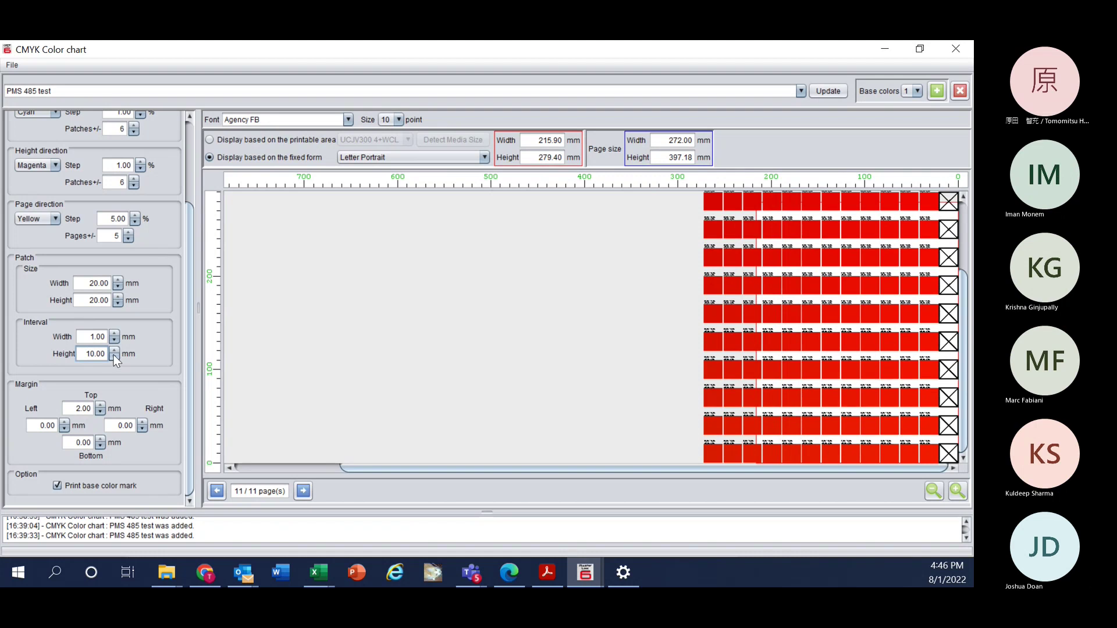
{"action": "left_click", "coordinate": [114, 358]}
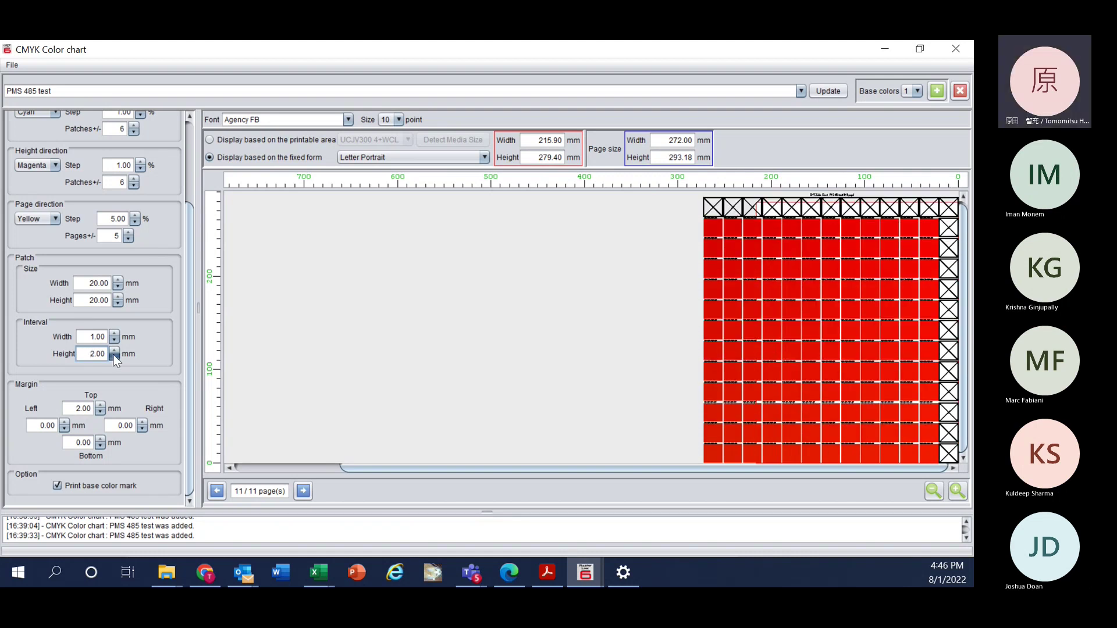
- Set the chart's font size to 20 points
{"action": "scroll", "coordinate": [152, 323], "scroll_direction": "up", "scroll_amount": 3}
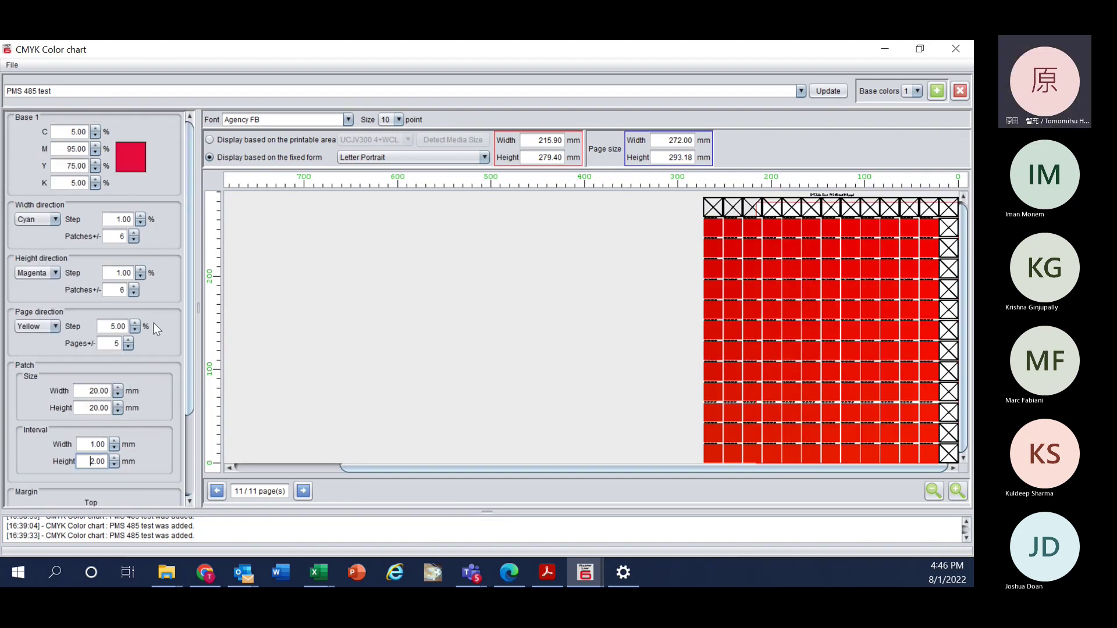
{"action": "scroll", "coordinate": [164, 306], "scroll_direction": "down", "scroll_amount": 3}
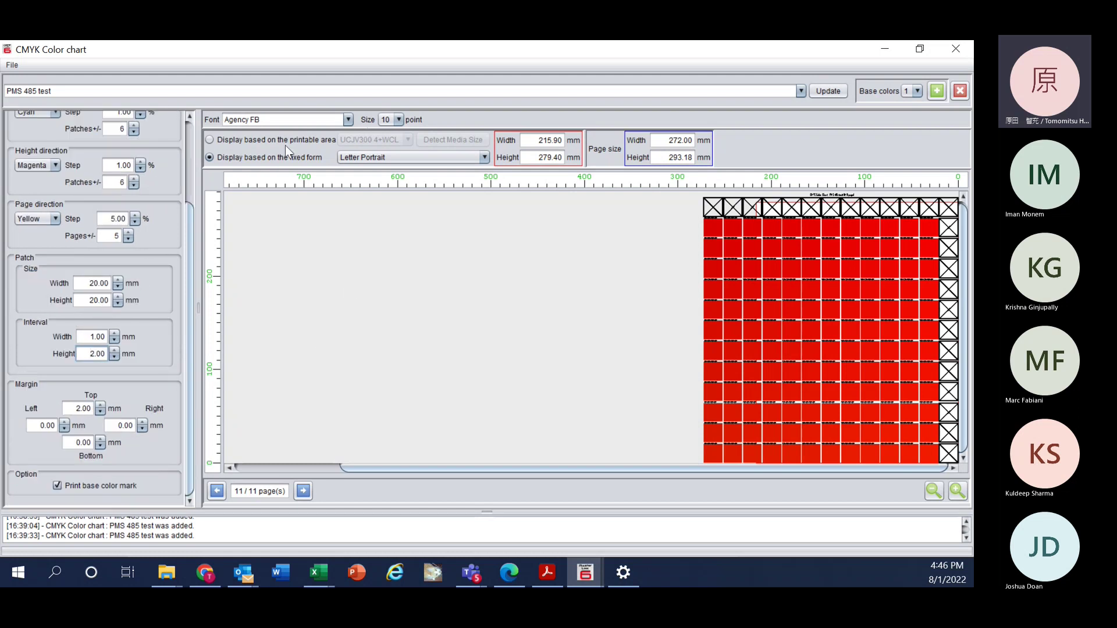
{"action": "left_click", "coordinate": [398, 119]}
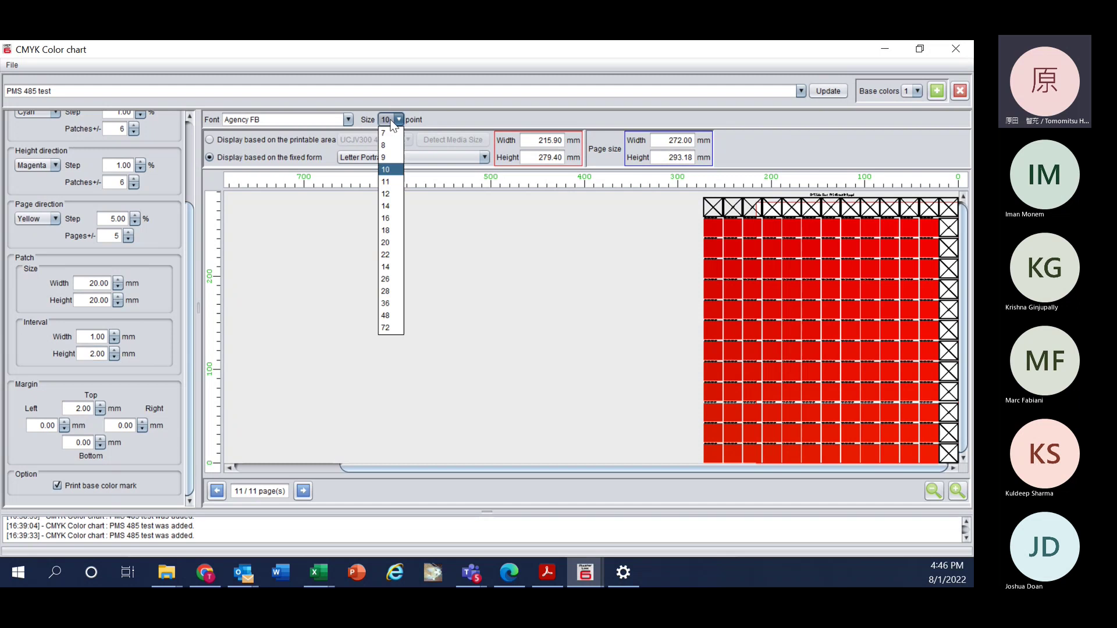
{"action": "left_click", "coordinate": [386, 243]}
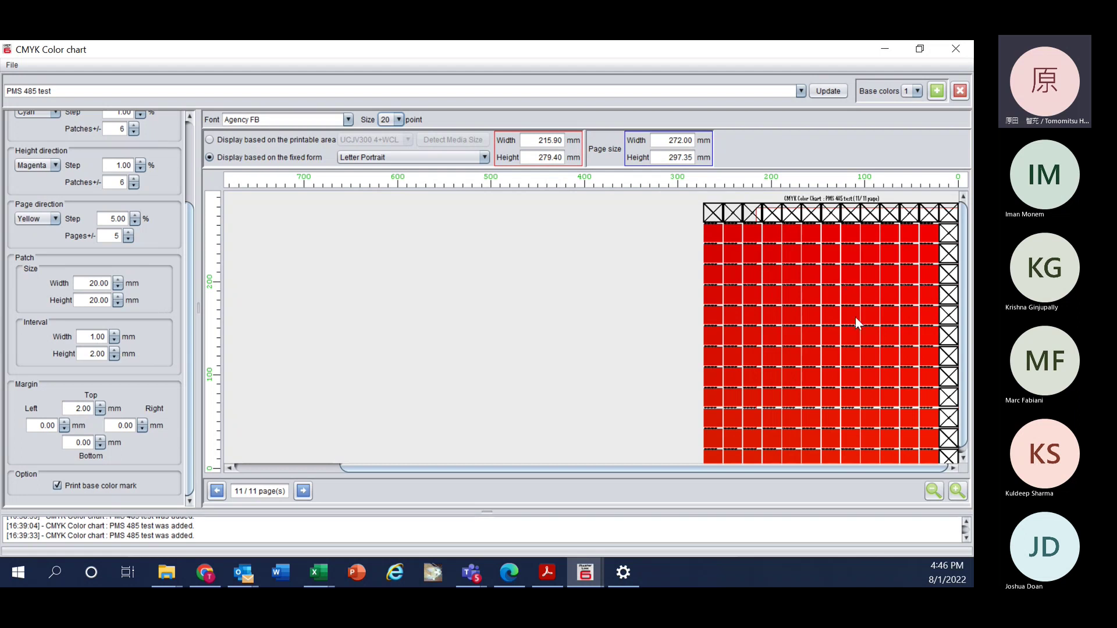
{"action": "left_click", "coordinate": [13, 65]}
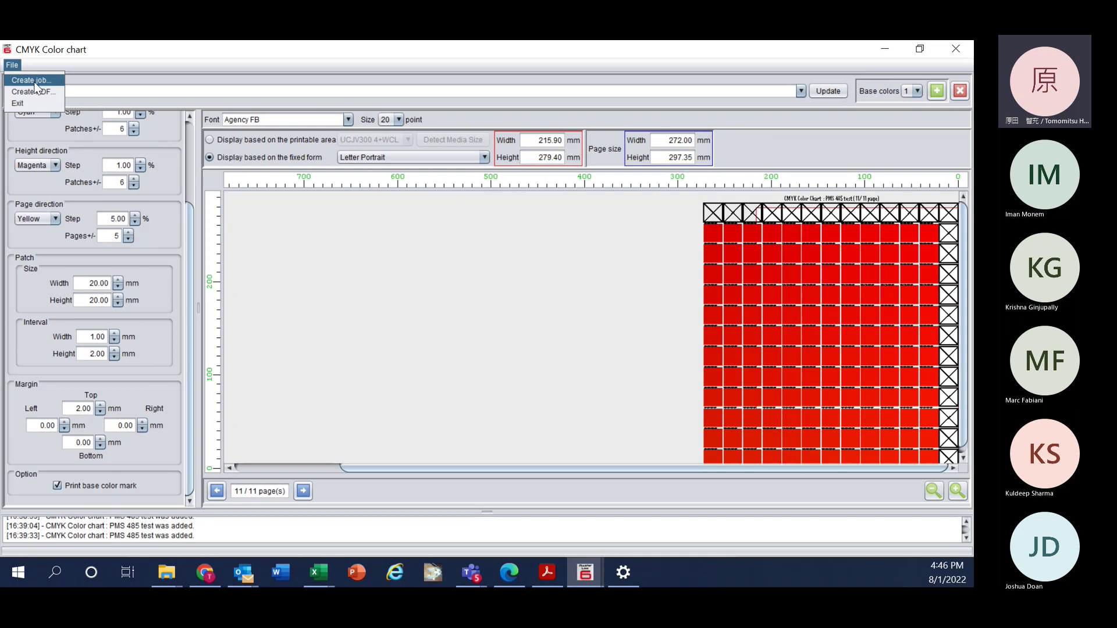
{"action": "left_click", "coordinate": [37, 79]}
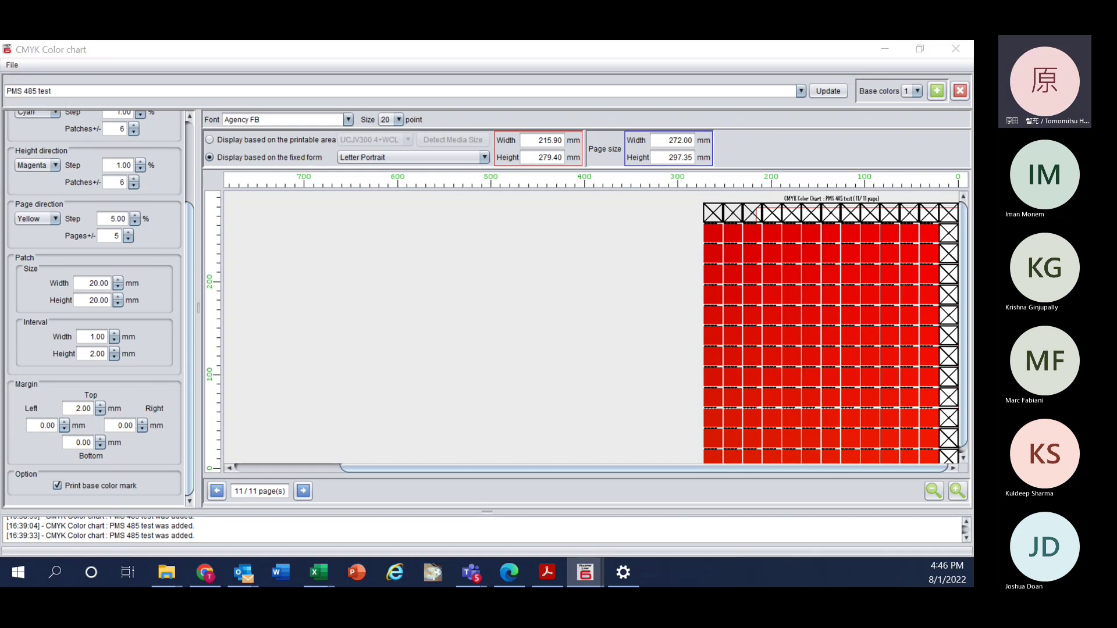
{"action": "mouse_move", "coordinate": [417, 199]}
{"action": "left_mouse_down"}
{"action": "mouse_move", "coordinate": [446, 206]}
{"action": "mouse_move", "coordinate": [428, 203]}
{"action": "left_mouse_up"}
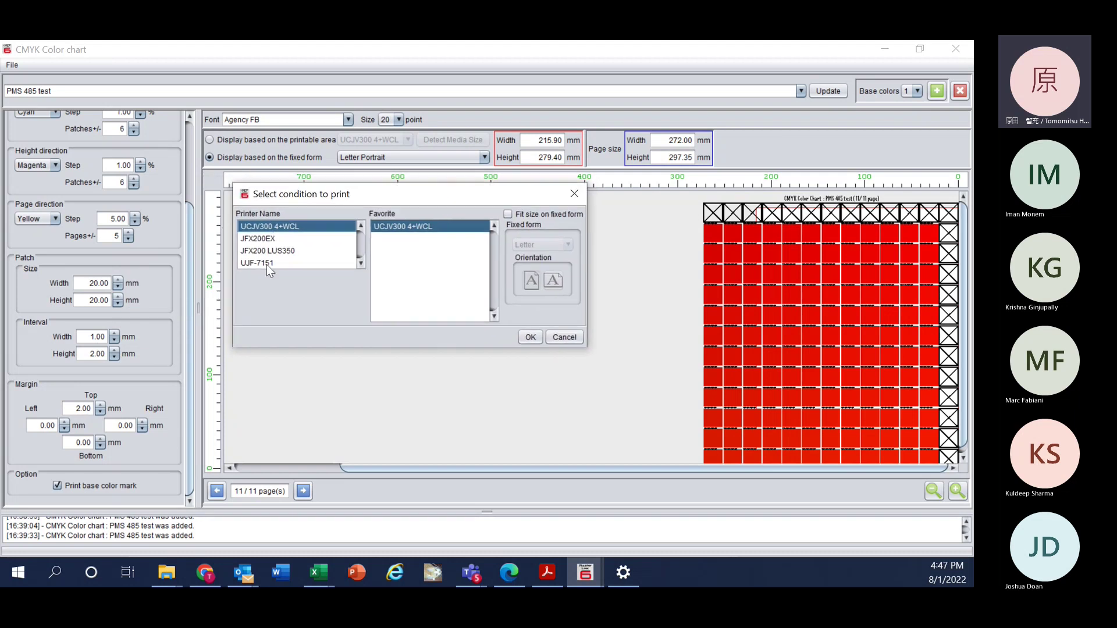
{"action": "left_click", "coordinate": [564, 338]}
- Generate a job from the PMS 485 test chart using the UCJV300 4+WCL printer and its UCJV300 4+WCL favorite
{"action": "left_click", "coordinate": [12, 65]}
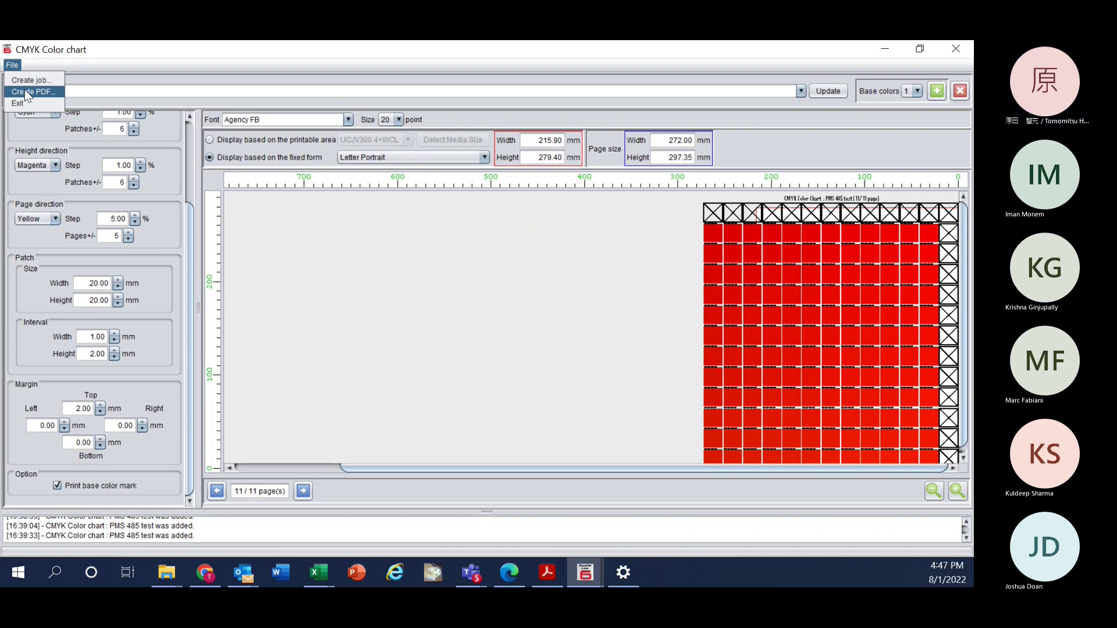
{"action": "left_click", "coordinate": [25, 92]}
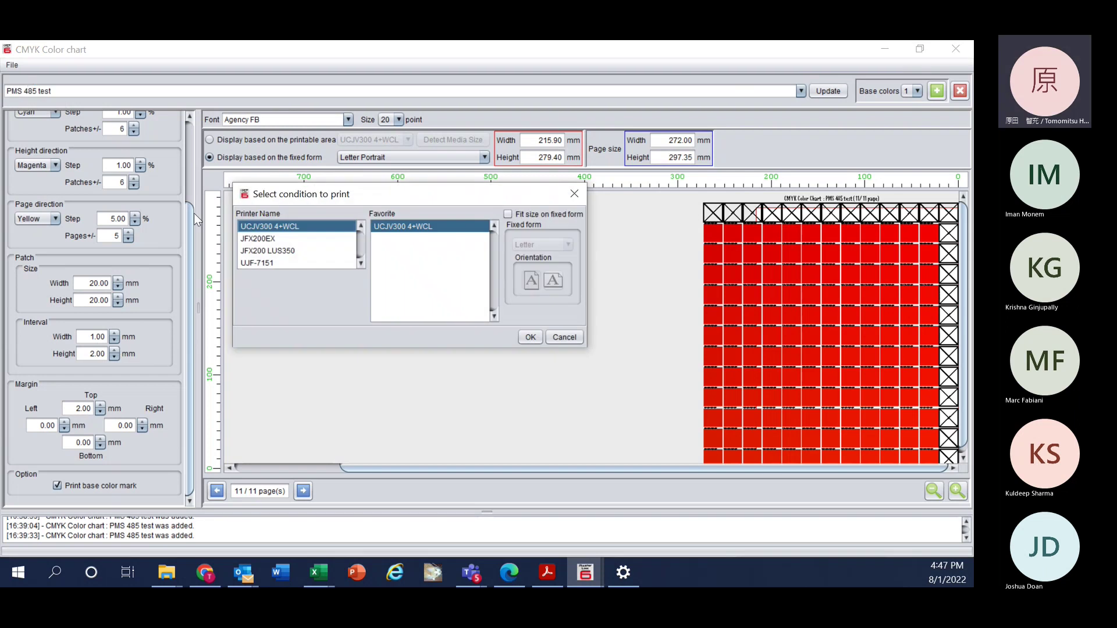
{"action": "left_click", "coordinate": [529, 336]}
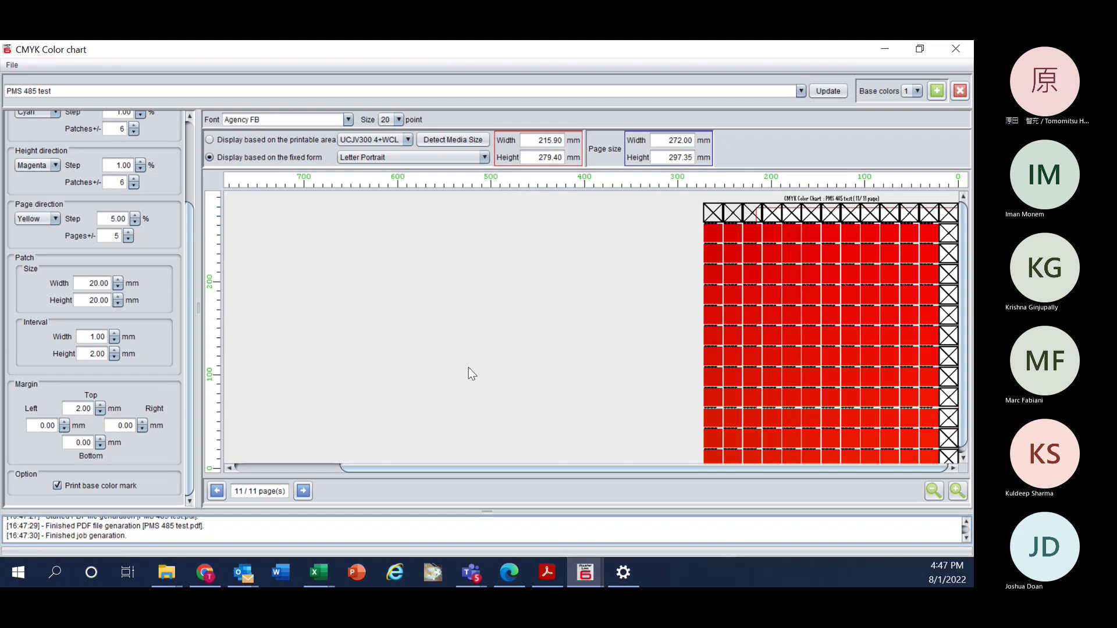
- Close the CMYK Color chart window and select the PMS 485 test.pdf job in the UCJV300 4+WCL job list
{"action": "left_click", "coordinate": [958, 51]}
{"action": "left_click", "coordinate": [42, 470]}
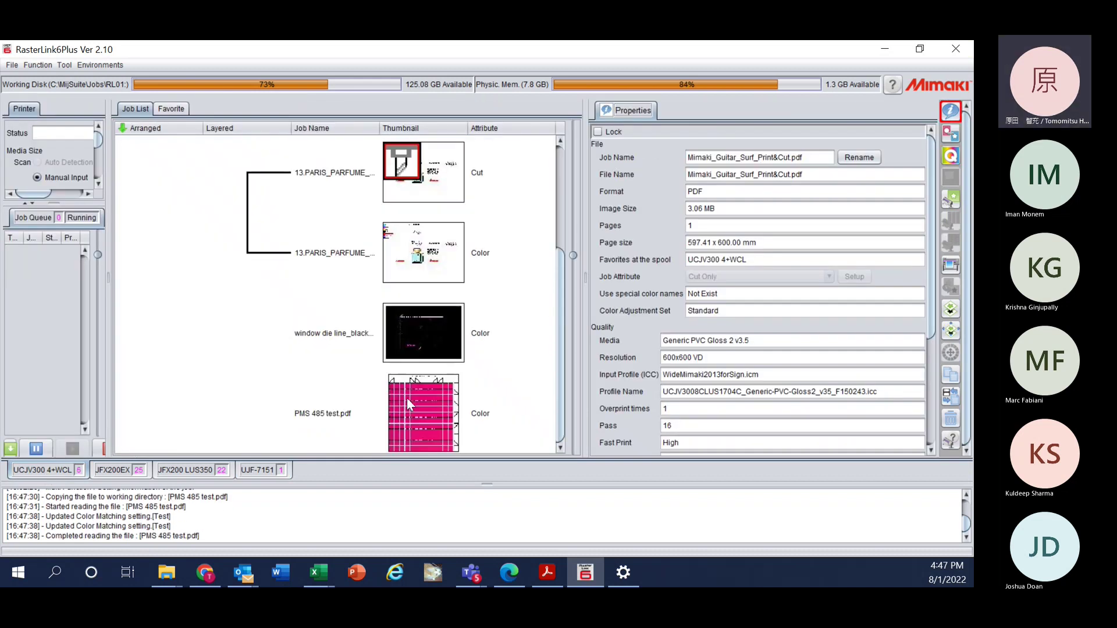
{"action": "left_click", "coordinate": [348, 410]}
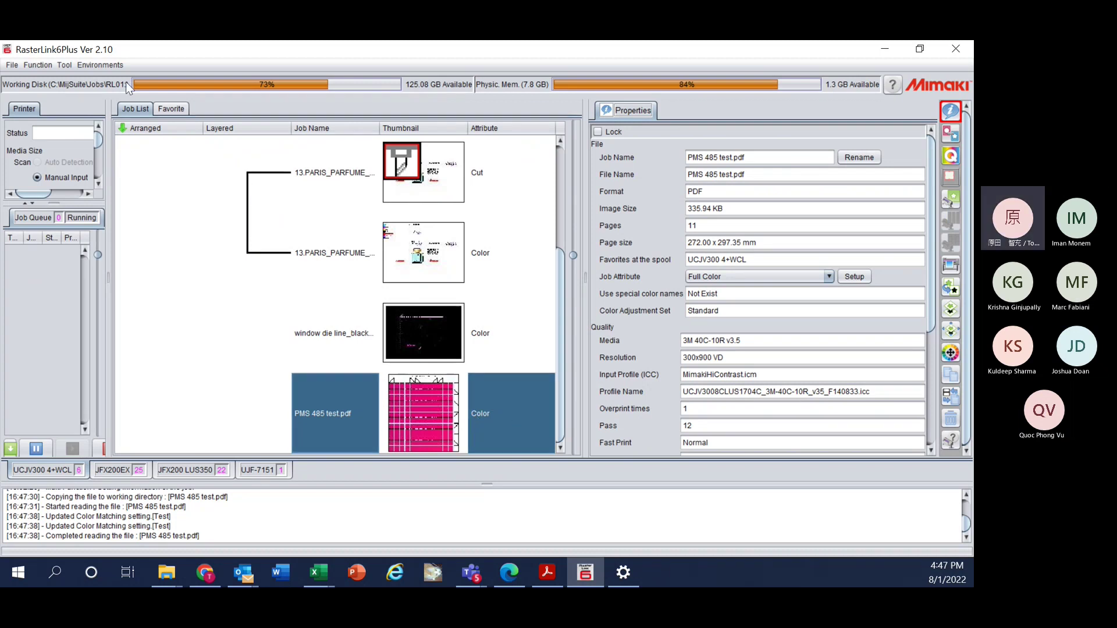
{"action": "left_click", "coordinate": [12, 64]}
{"action": "mouse_move", "coordinate": [38, 65]}
{"action": "left_click", "coordinate": [119, 47]}
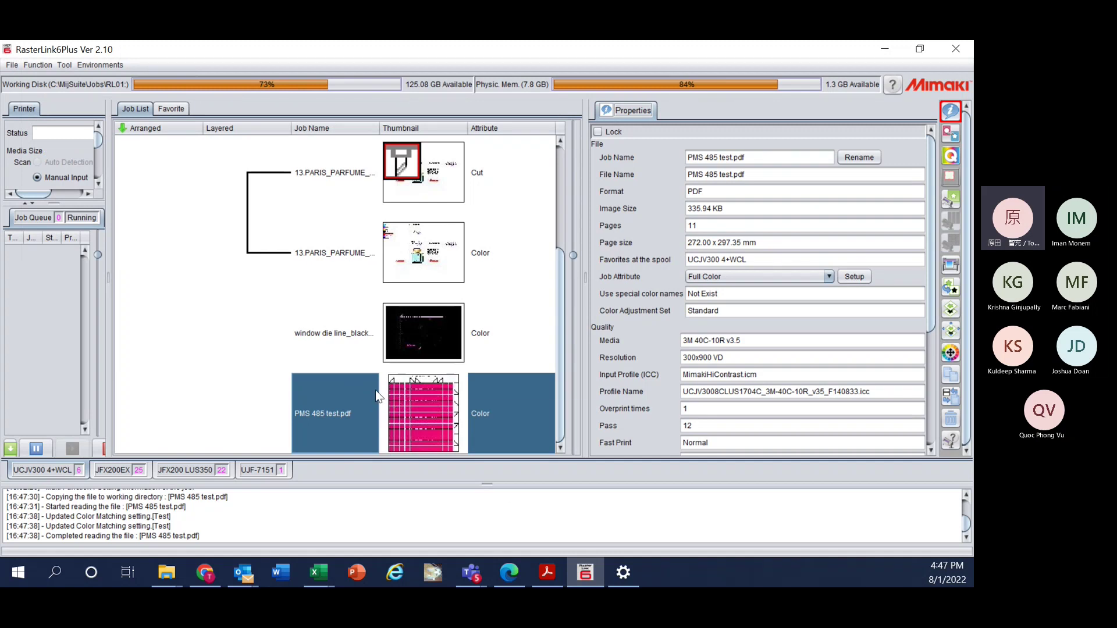
{"action": "left_click", "coordinate": [65, 65]}
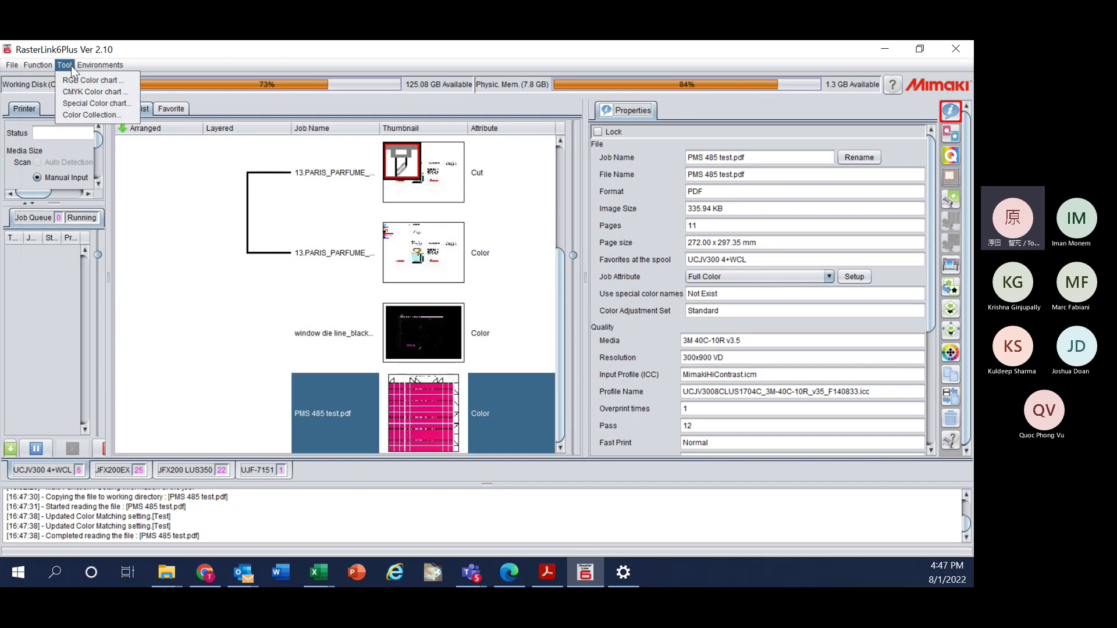
{"action": "left_click", "coordinate": [75, 103]}
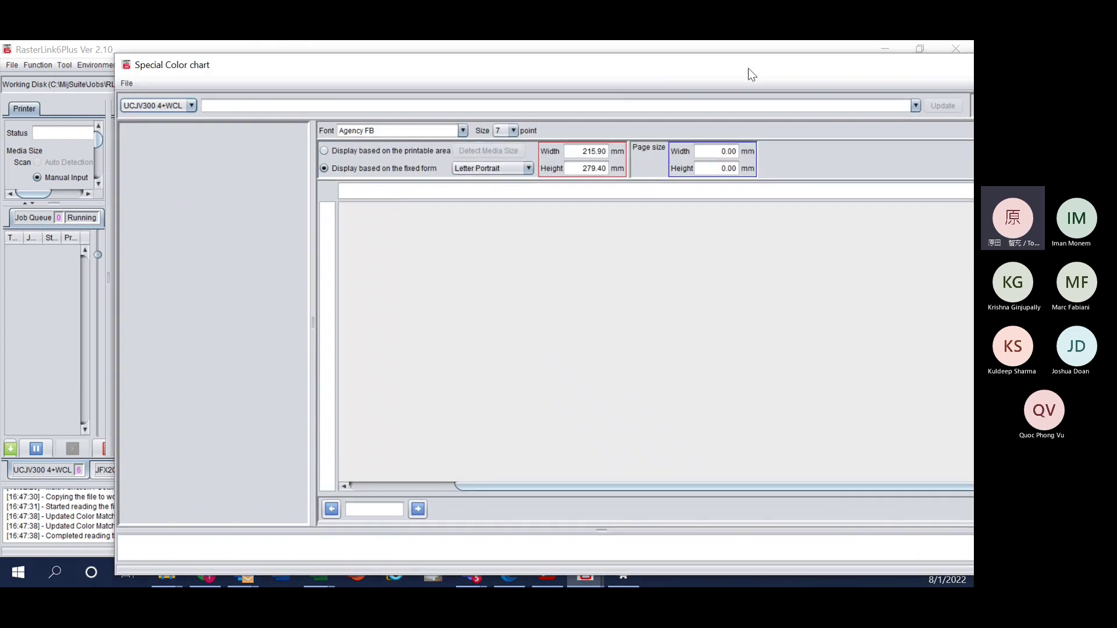
{"action": "left_click_drag", "start_coordinate": [704, 64], "coordinate": [479, 99]}
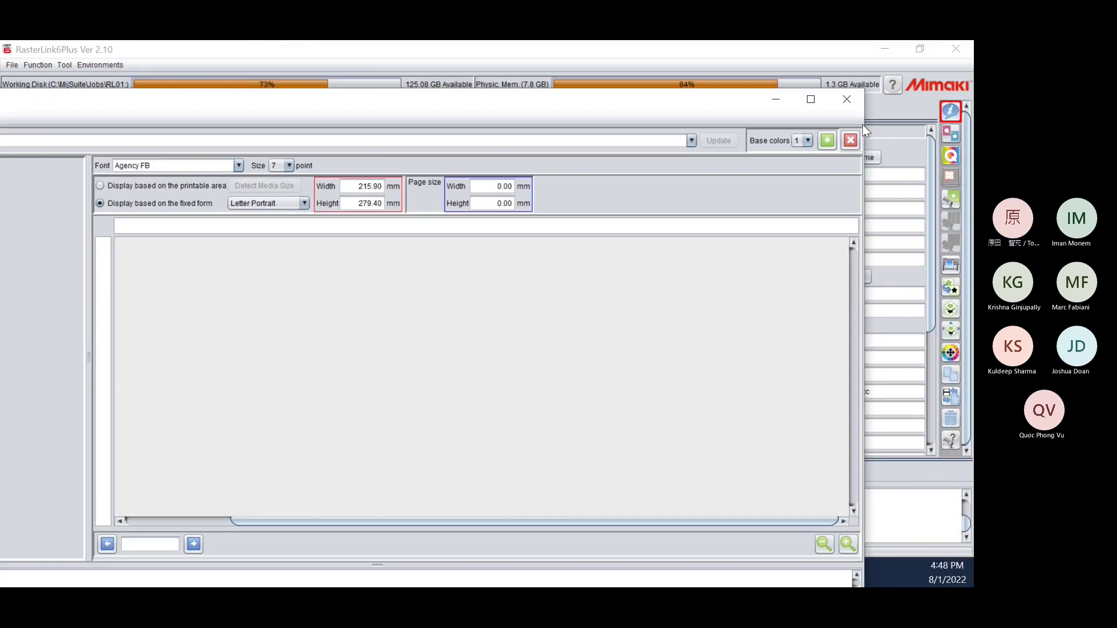
{"action": "left_click", "coordinate": [846, 99]}
- Look over the CMY Chart sample in the CMYK Color chart tool and close the window
{"action": "left_click", "coordinate": [68, 63]}
{"action": "mouse_move", "coordinate": [83, 67]}
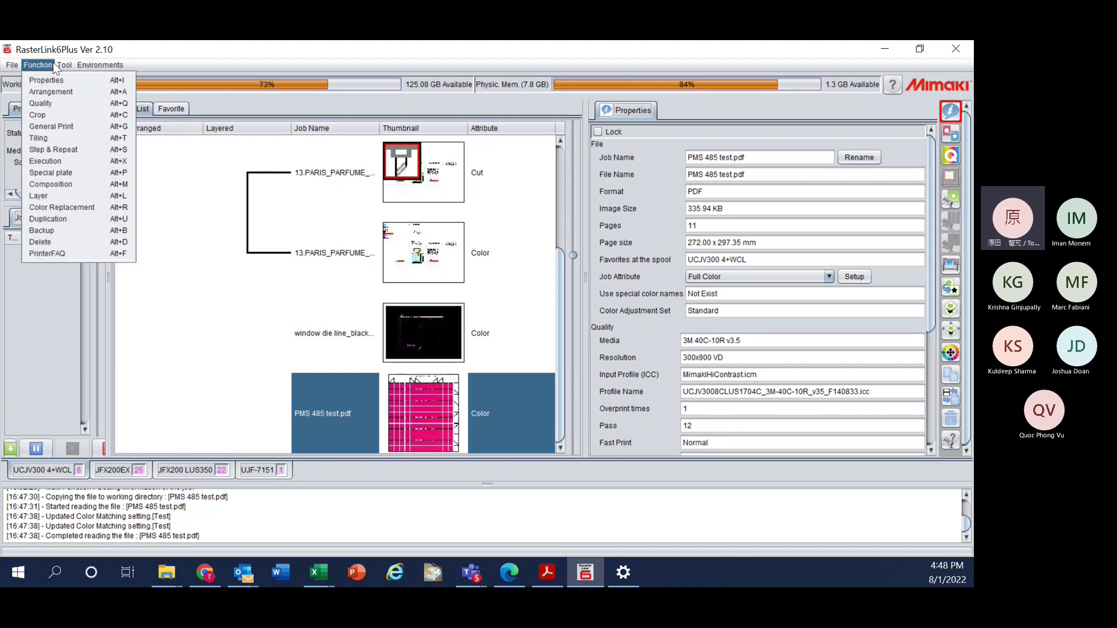
{"action": "left_click", "coordinate": [75, 88]}
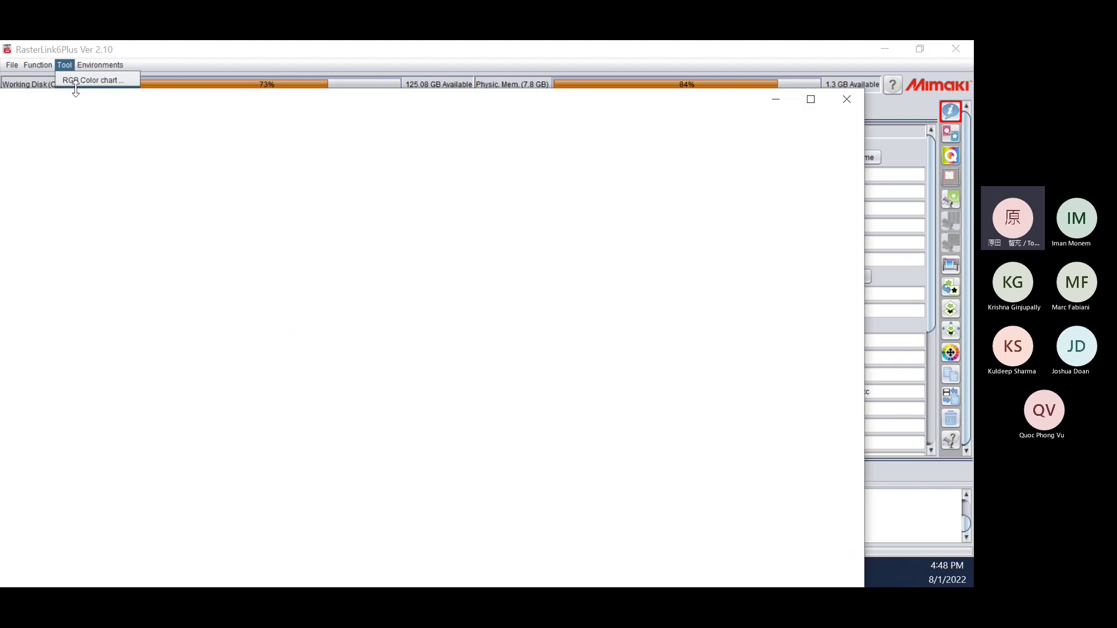
{"action": "double_click", "coordinate": [376, 94]}
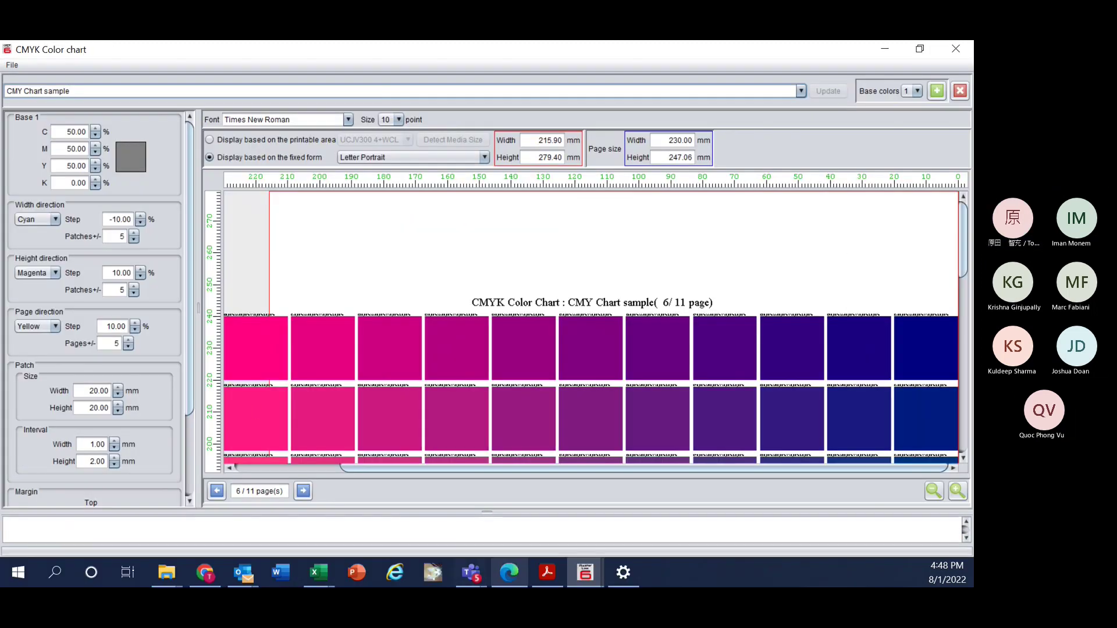
{"action": "scroll", "coordinate": [887, 350], "scroll_direction": "down", "scroll_amount": 10}
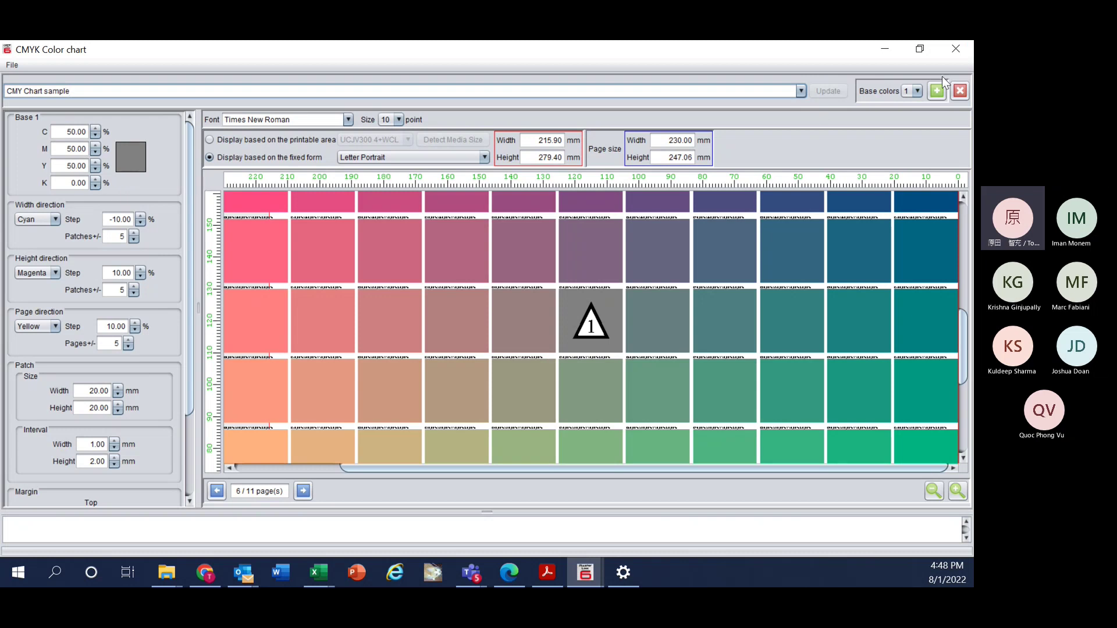
{"action": "left_click", "coordinate": [956, 48]}
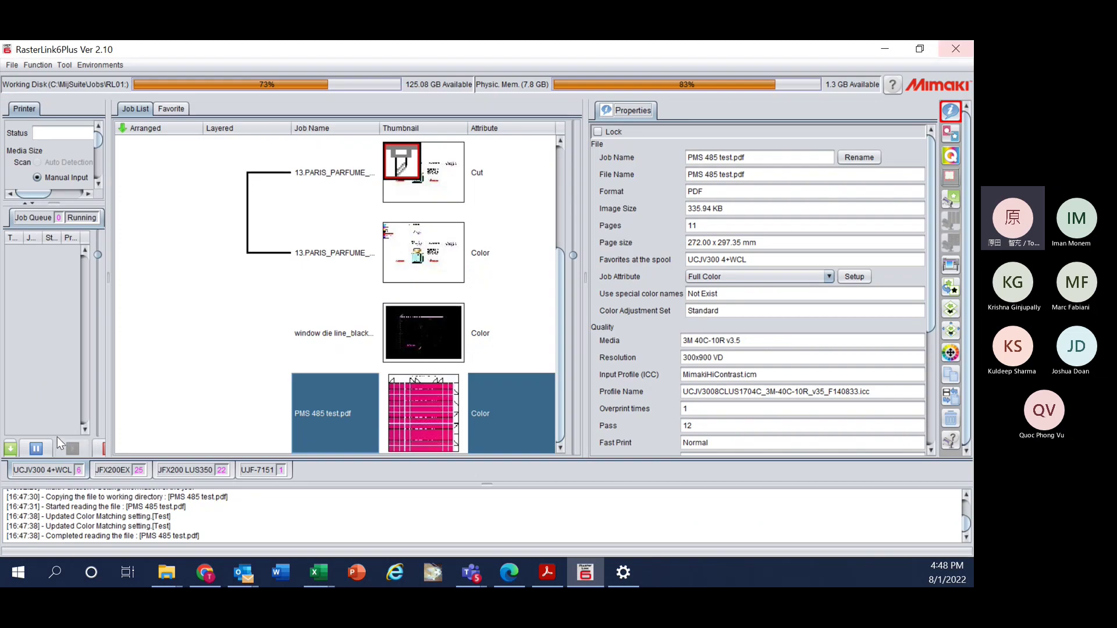
- Open Color Replacement for the PMS 485 test.pdf job and select the chart color C:6% M:95% Y:50% K:5%
{"action": "left_click", "coordinate": [261, 470]}
{"action": "left_click", "coordinate": [52, 470]}
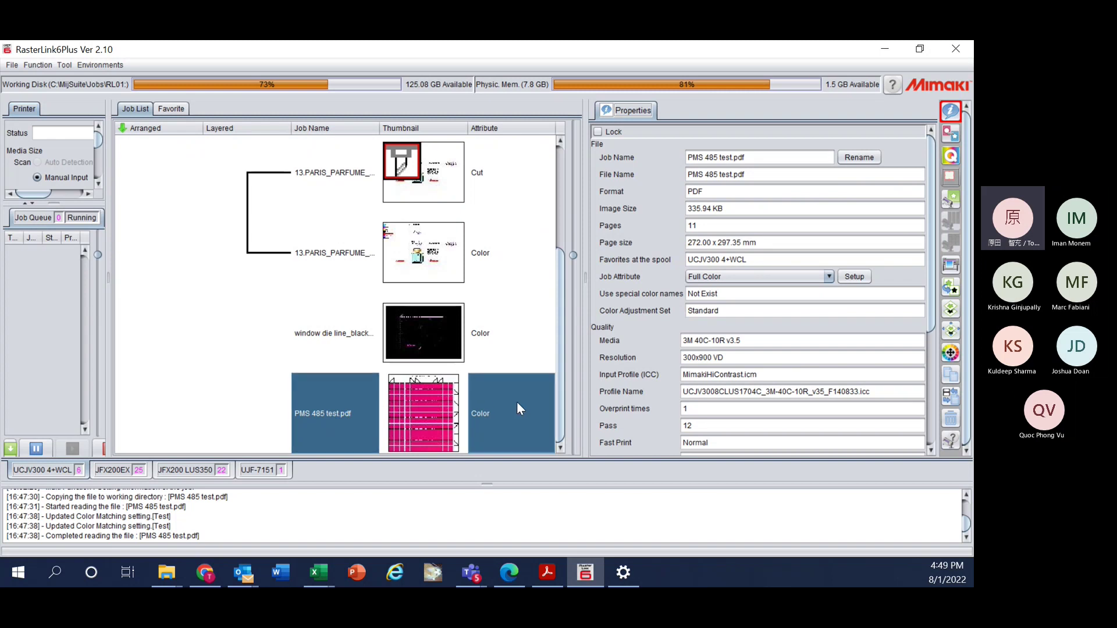
{"action": "left_click", "coordinate": [951, 352]}
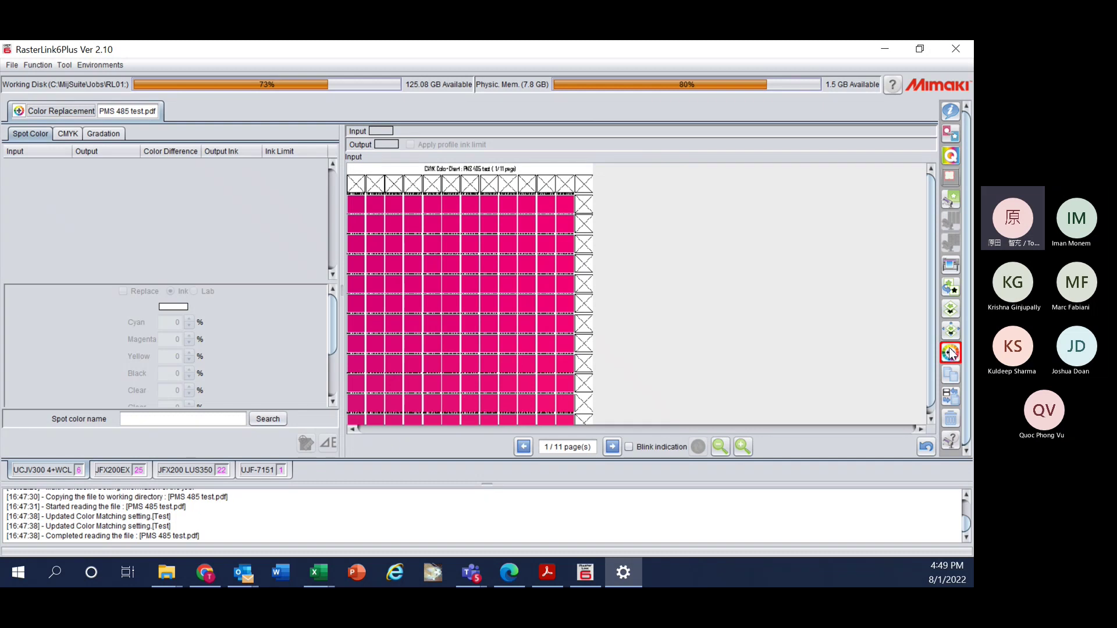
{"action": "left_click", "coordinate": [954, 355]}
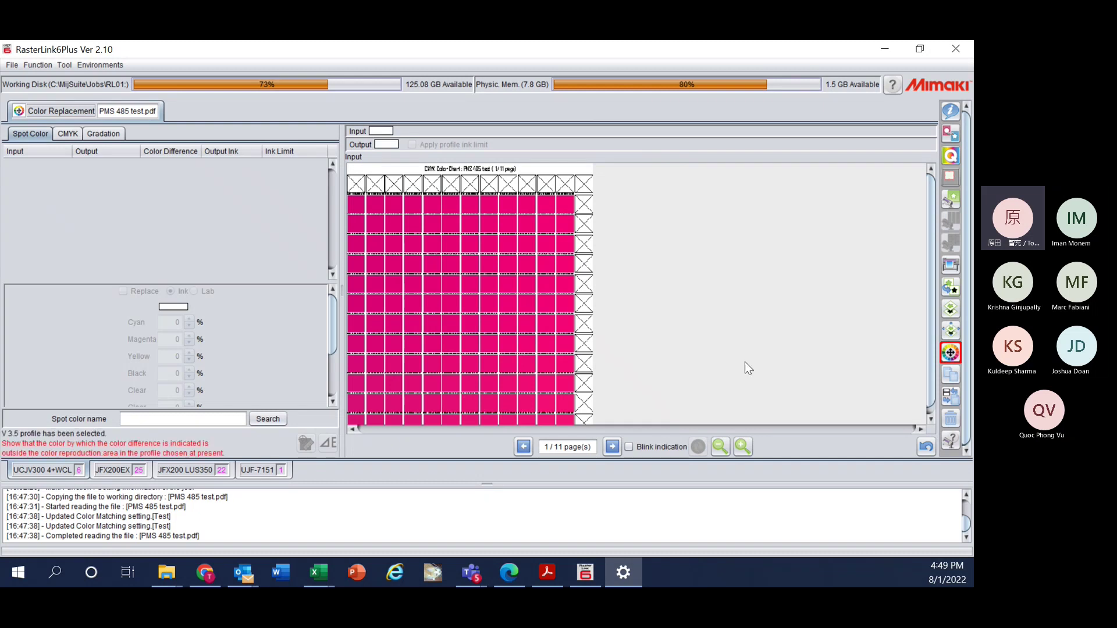
{"action": "left_click", "coordinate": [449, 305]}
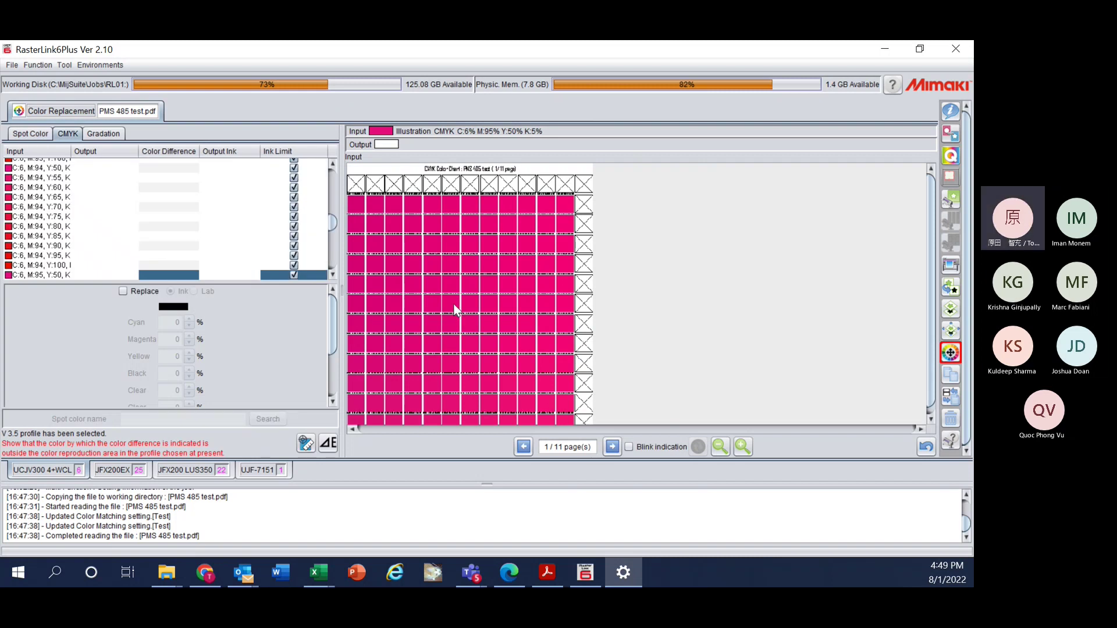
{"action": "scroll", "coordinate": [195, 221], "scroll_direction": "down", "scroll_amount": 3}
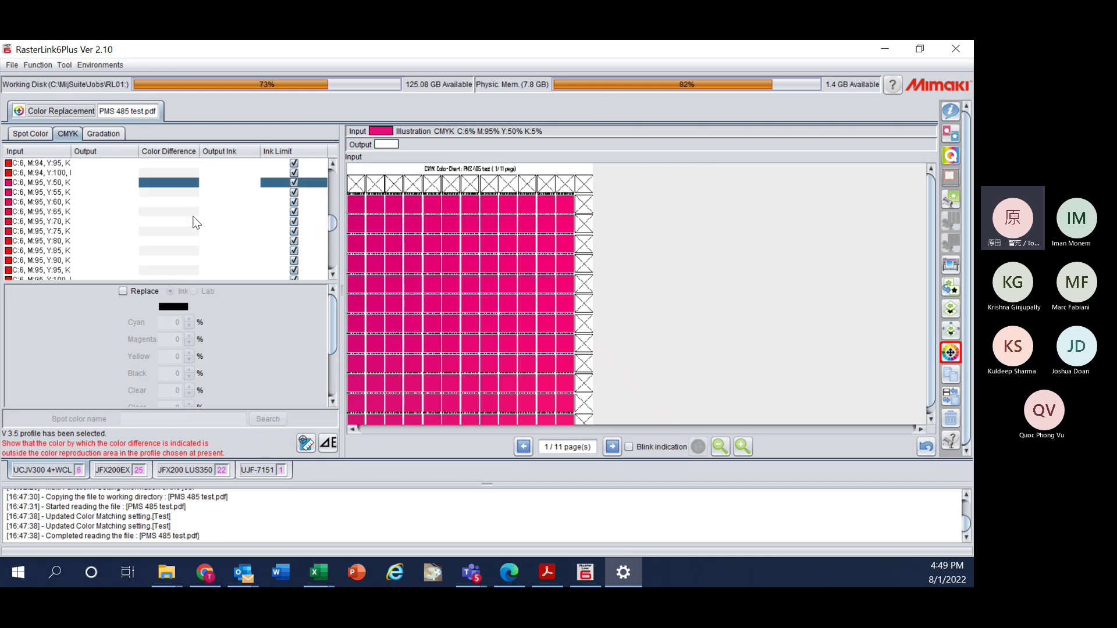
{"action": "left_click", "coordinate": [56, 183]}
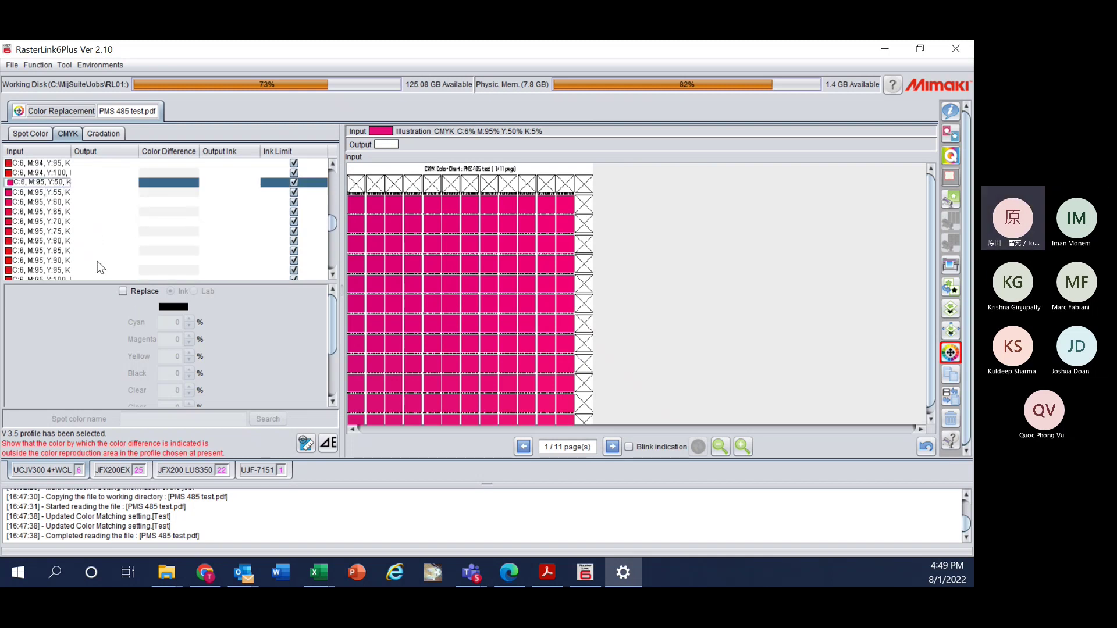
- Enable ink replacement for the selected color and set its output to 95% magenta and 95% yellow
{"action": "left_click", "coordinate": [123, 291]}
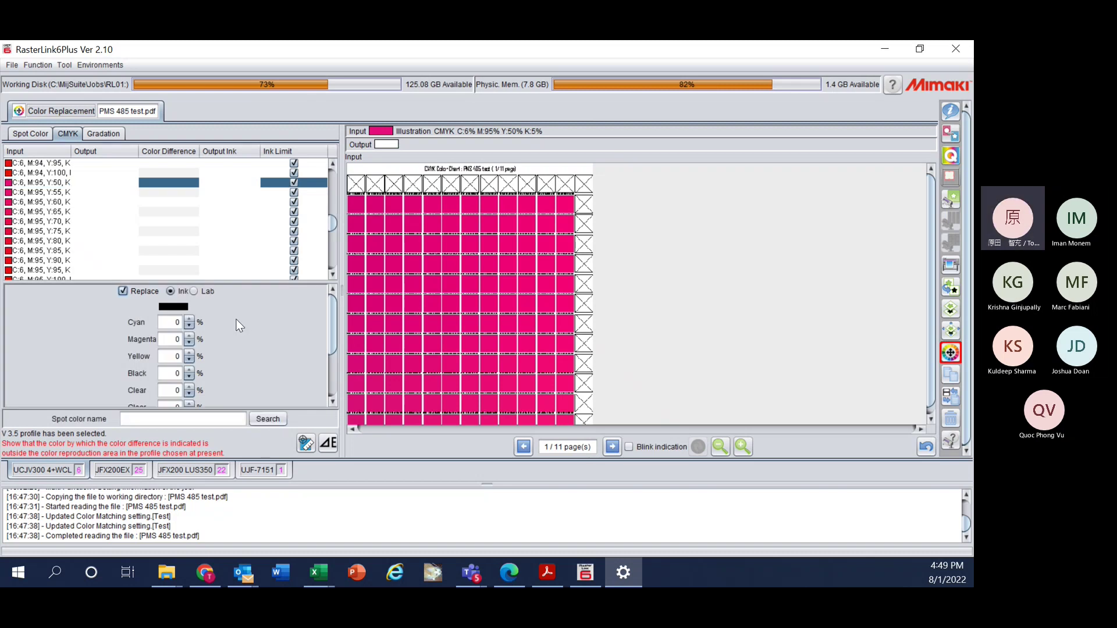
{"action": "double_click", "coordinate": [175, 339]}
{"action": "type", "text": "95"}
{"action": "left_click", "coordinate": [163, 357]}
{"action": "double_click", "coordinate": [177, 357]}
{"action": "type", "text": "95"}
{"action": "scroll", "coordinate": [238, 344], "scroll_direction": "down", "scroll_amount": 2}
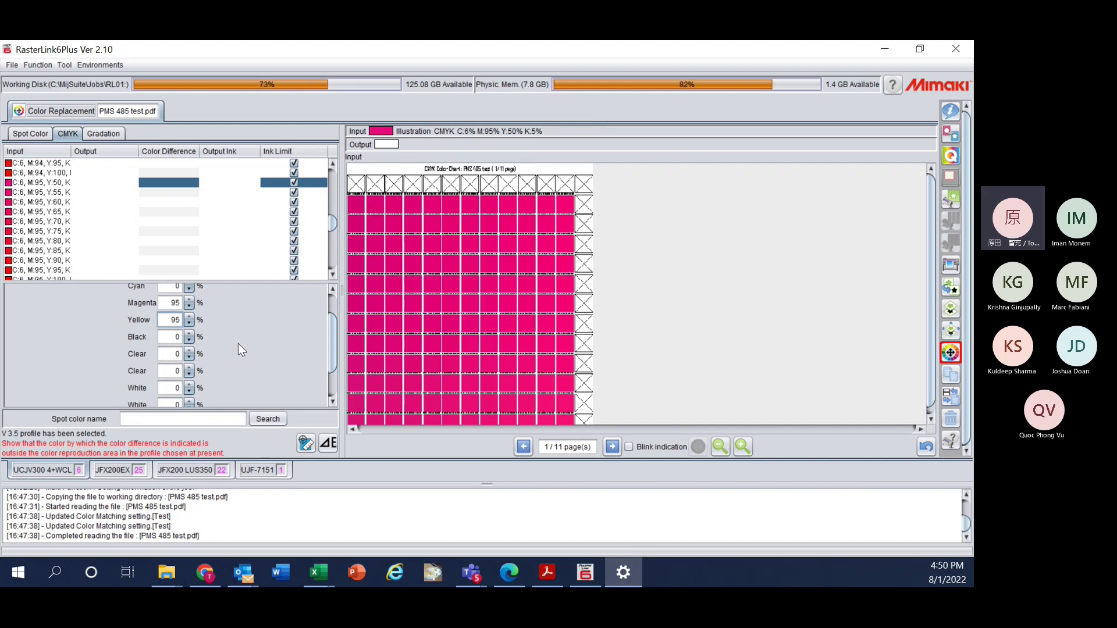
{"action": "left_click", "coordinate": [64, 65]}
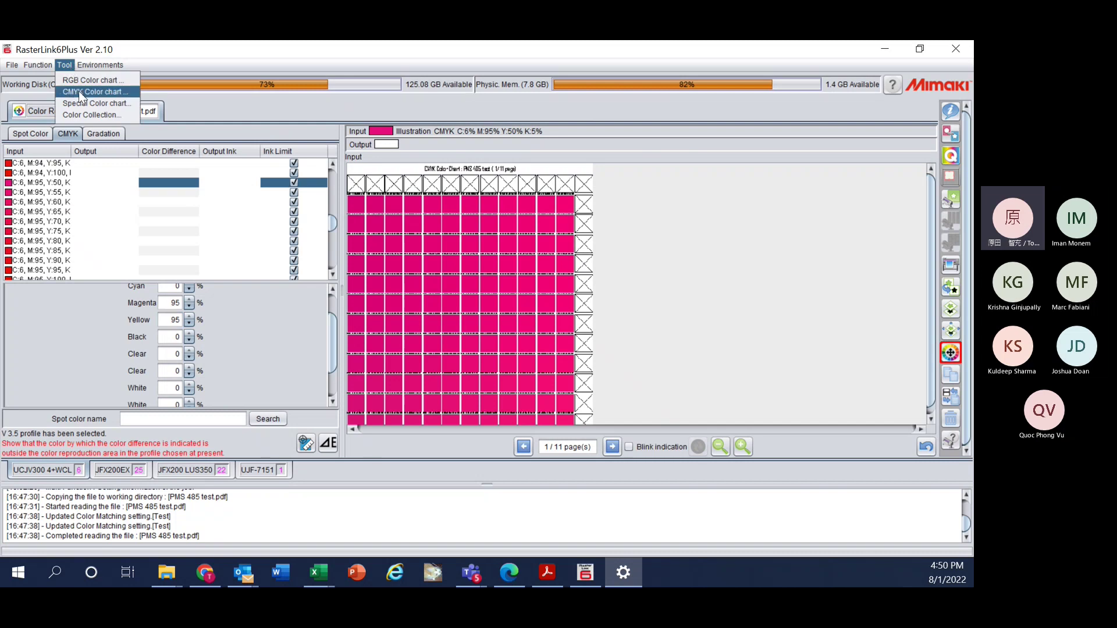
{"action": "left_click", "coordinate": [99, 47]}
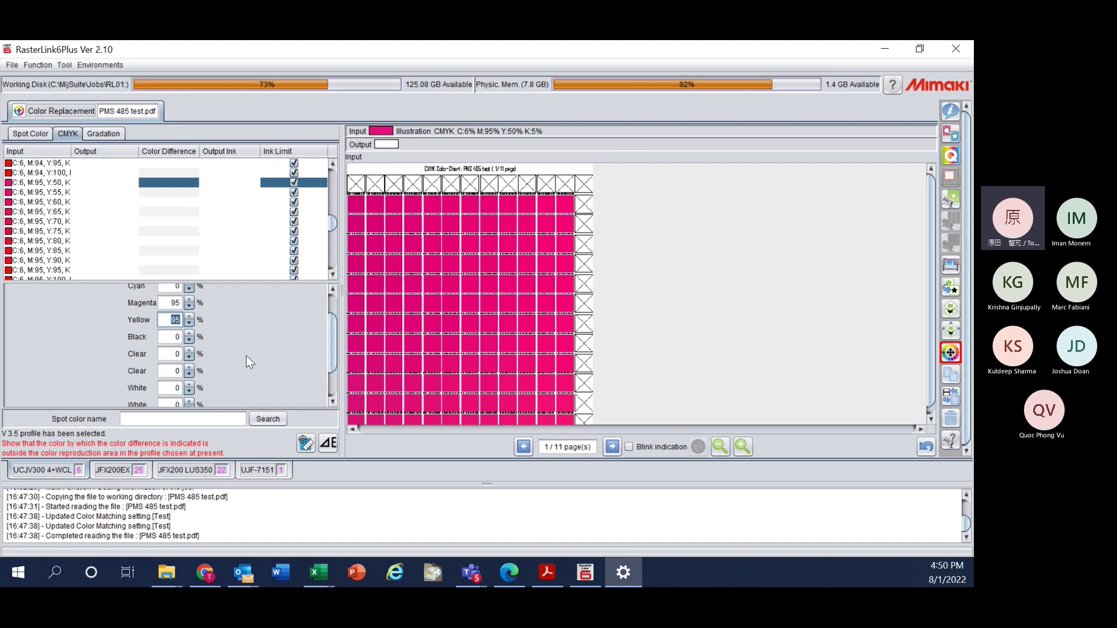
{"action": "scroll", "coordinate": [259, 347], "scroll_direction": "up", "scroll_amount": 2}
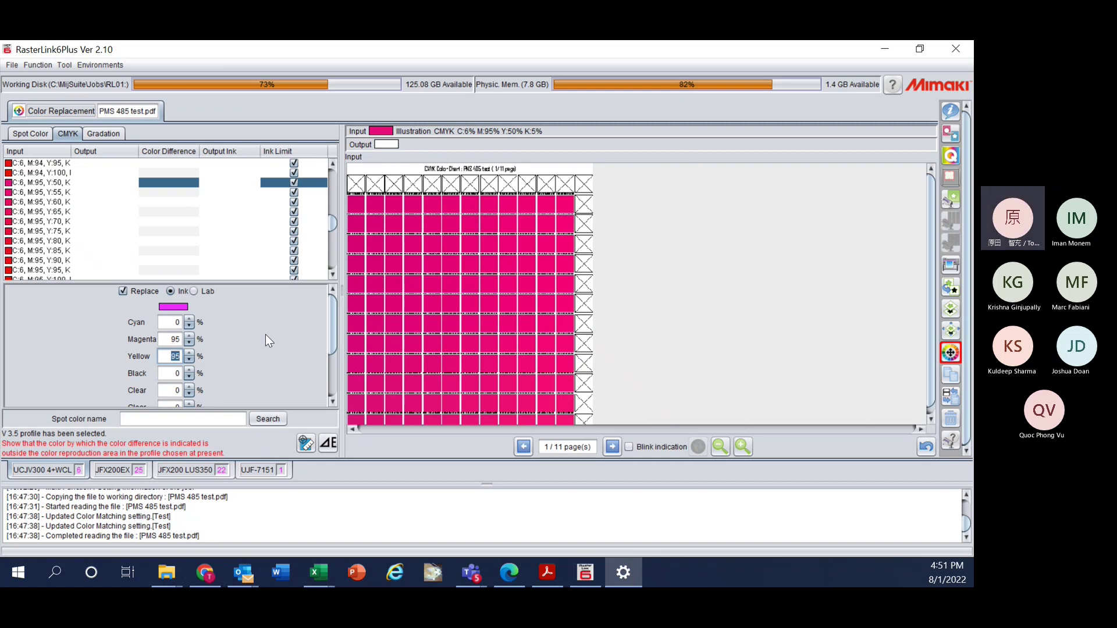
{"action": "left_click", "coordinate": [889, 53]}
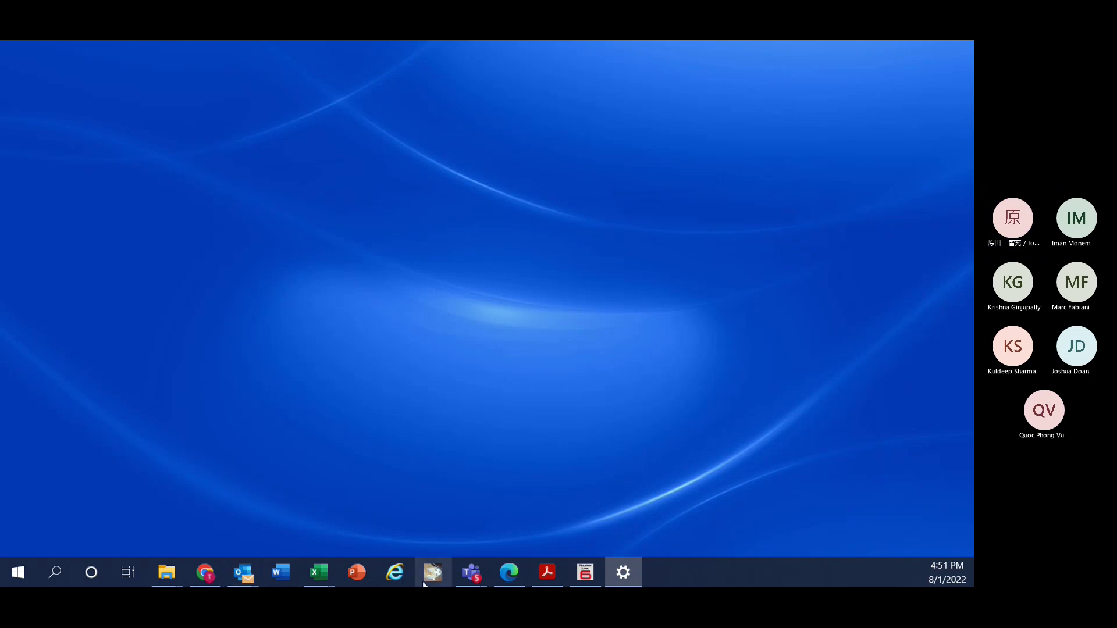
{"action": "mouse_move", "coordinate": [318, 573]}
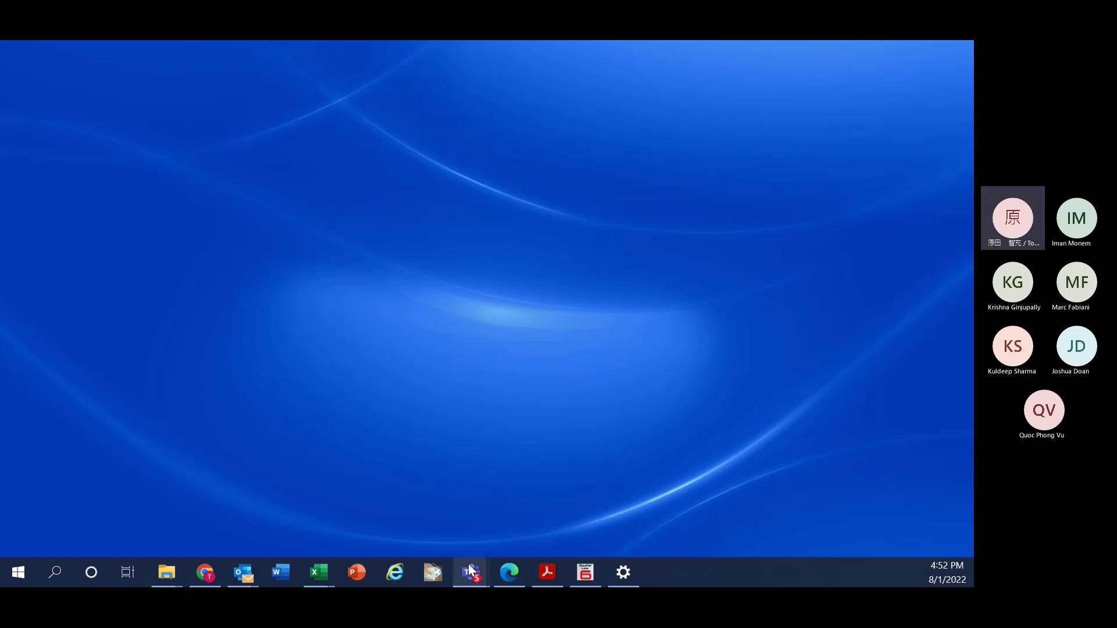
{"action": "mouse_move", "coordinate": [471, 569]}
{"action": "left_click", "coordinate": [473, 506]}
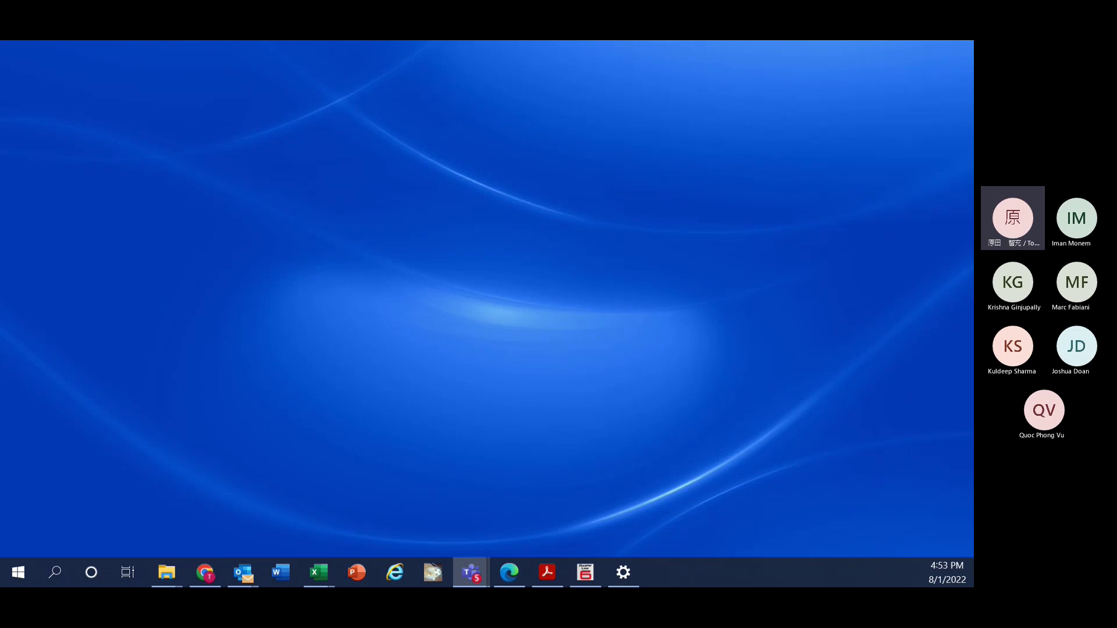
{"action": "left_click", "coordinate": [205, 572]}
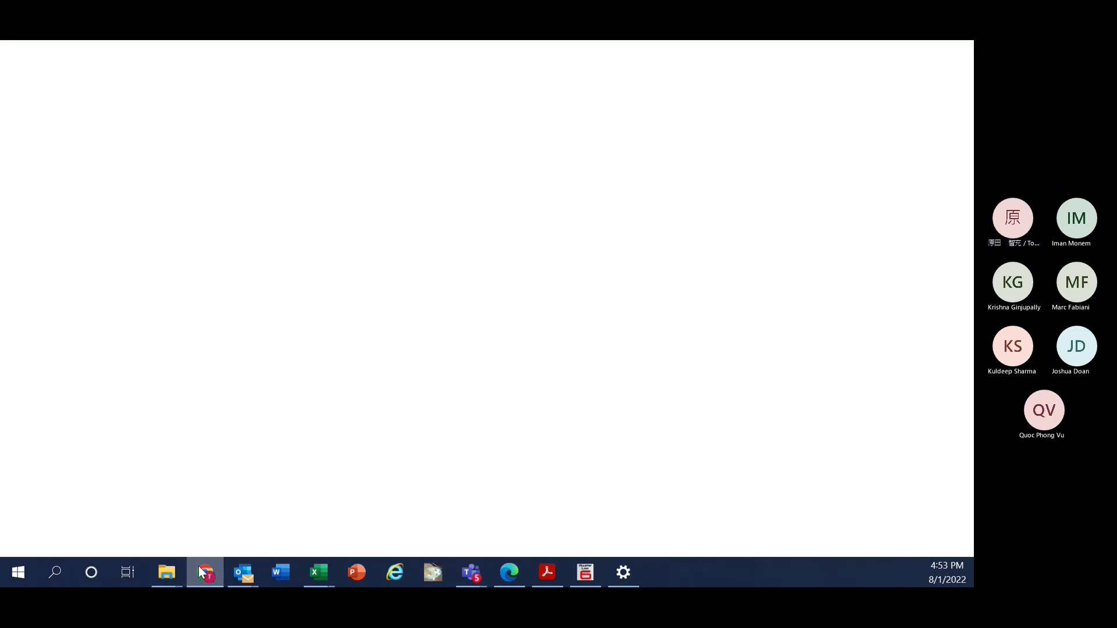
{"action": "left_click", "coordinate": [786, 53]}
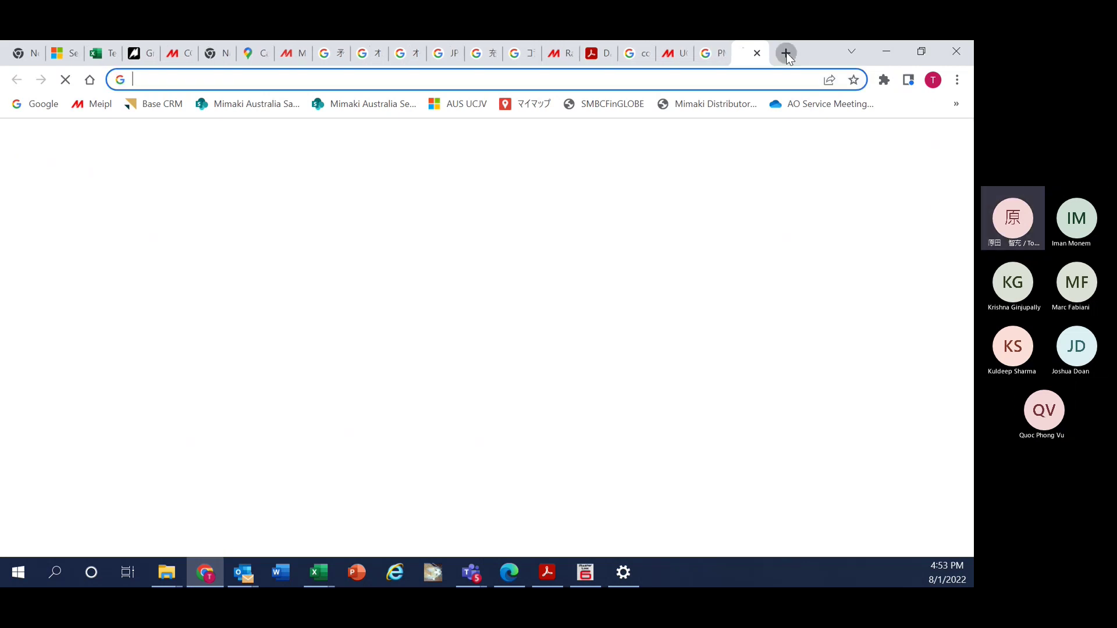
{"action": "left_click", "coordinate": [875, 48]}
- Switch back to RasterLink6Plus and show the properties of the PMS 485 test.pdf job
{"action": "left_click", "coordinate": [600, 571]}
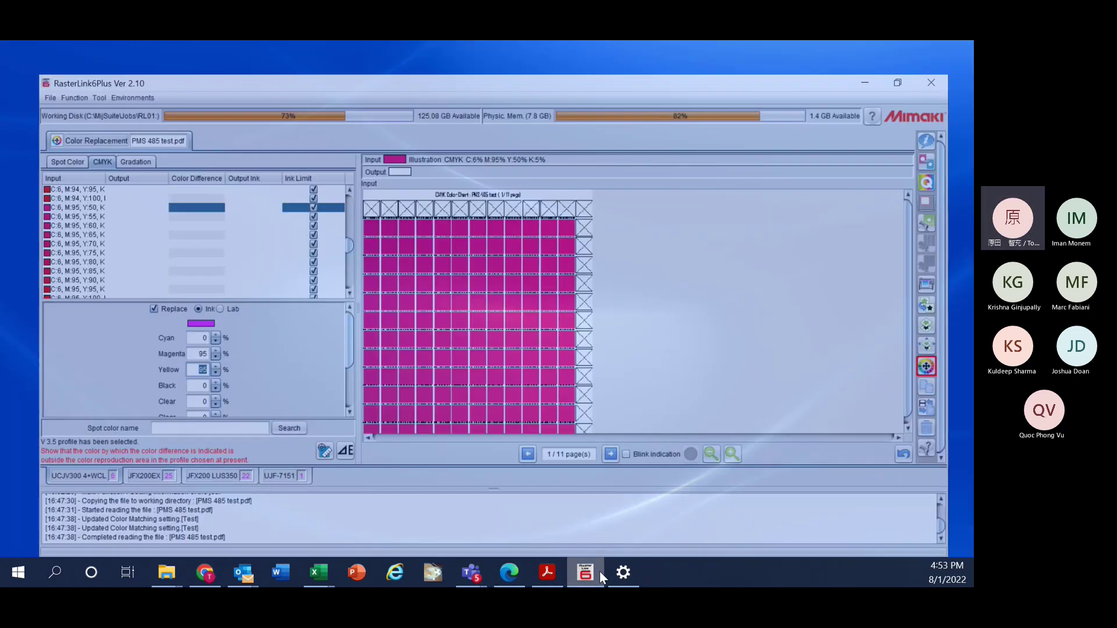
{"action": "left_click", "coordinate": [950, 111]}
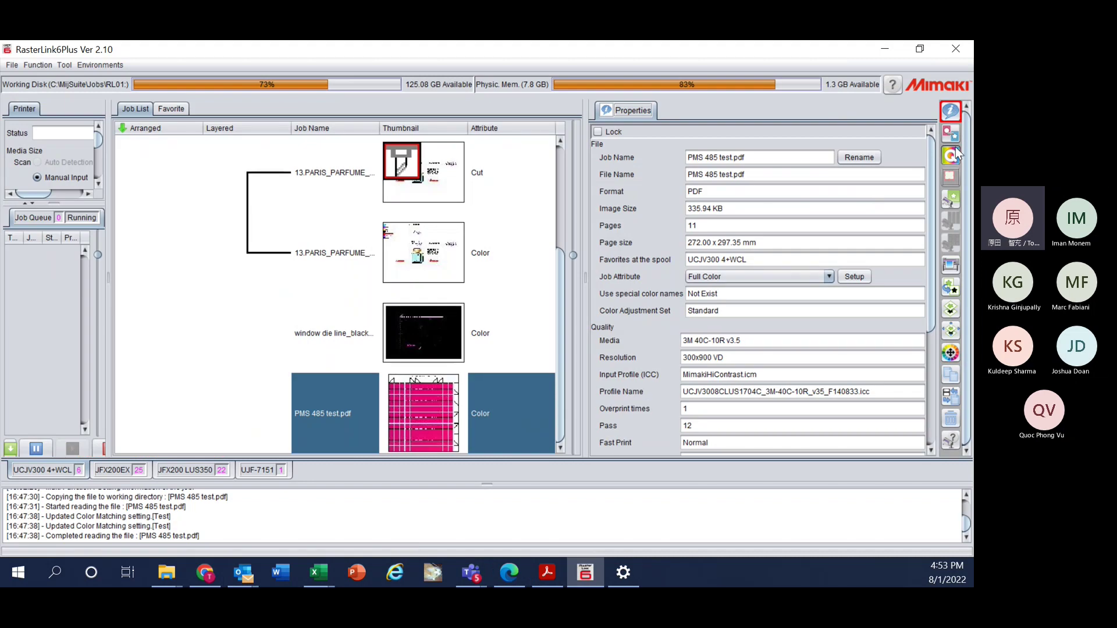
- Open the quality settings of the PMS 485 test.pdf job, select the Test color matching set and view the illustration color matching methods
{"action": "left_click", "coordinate": [952, 155]}
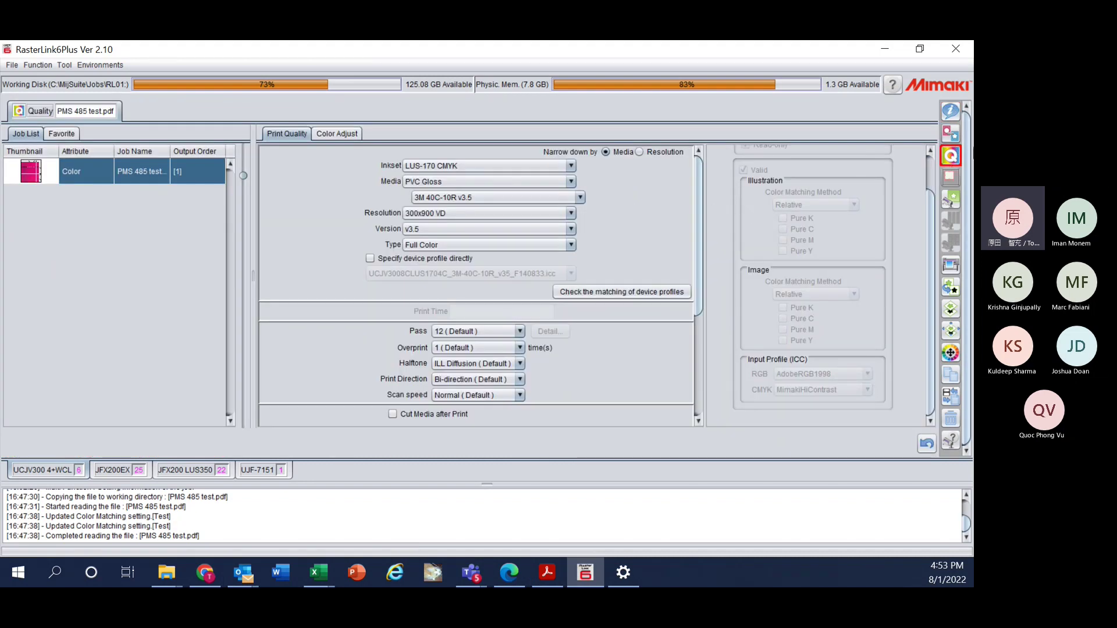
{"action": "scroll", "coordinate": [928, 218], "scroll_direction": "up", "scroll_amount": 2}
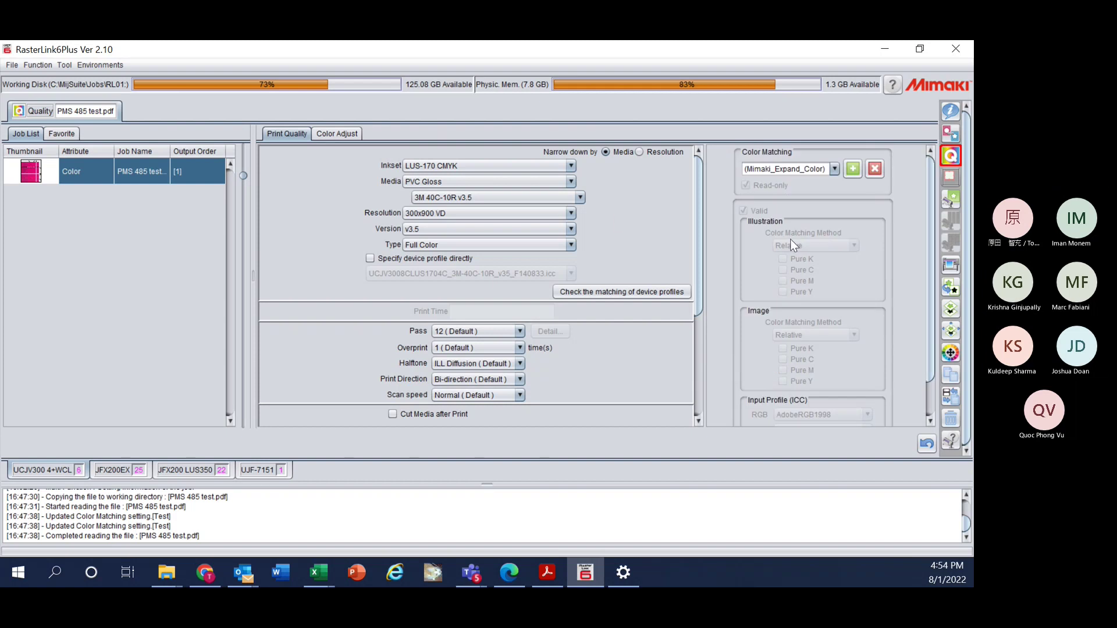
{"action": "left_click", "coordinate": [836, 170]}
{"action": "left_click", "coordinate": [753, 222]}
{"action": "left_click", "coordinate": [802, 245]}
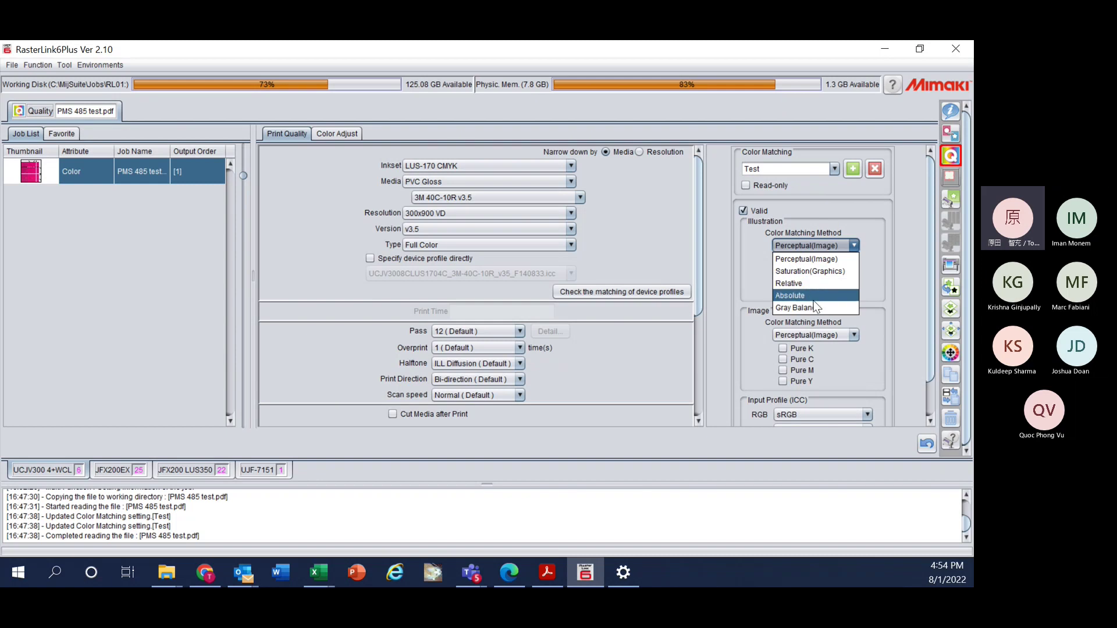
{"action": "left_click", "coordinate": [716, 284]}
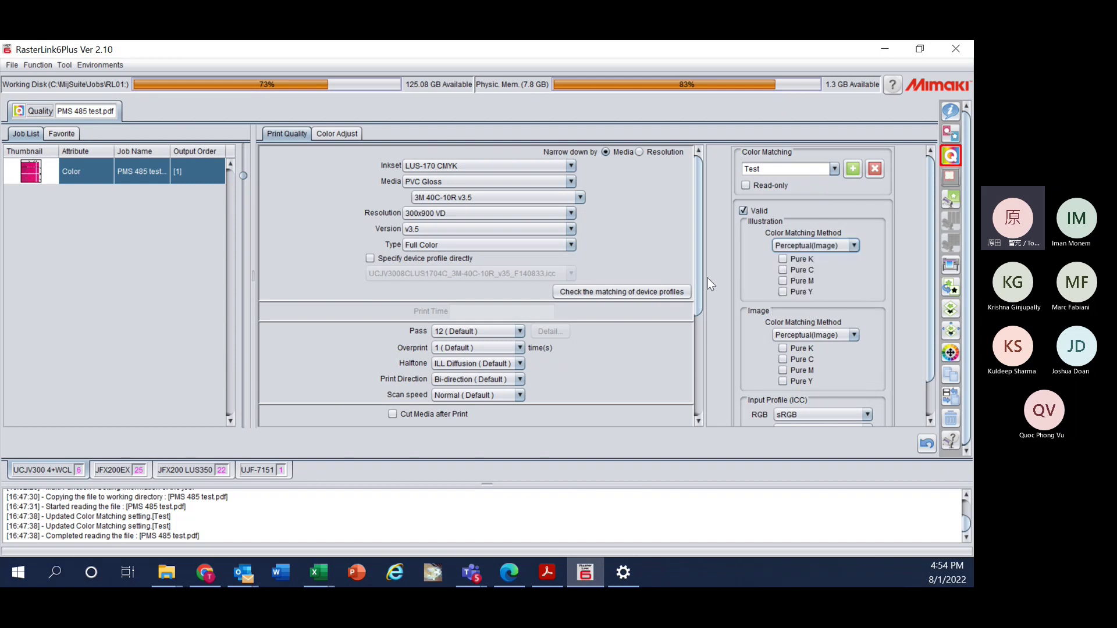
- Set the color matching method for illustrations to Gray Balance
{"action": "left_click", "coordinate": [805, 240]}
{"action": "left_click", "coordinate": [796, 311]}
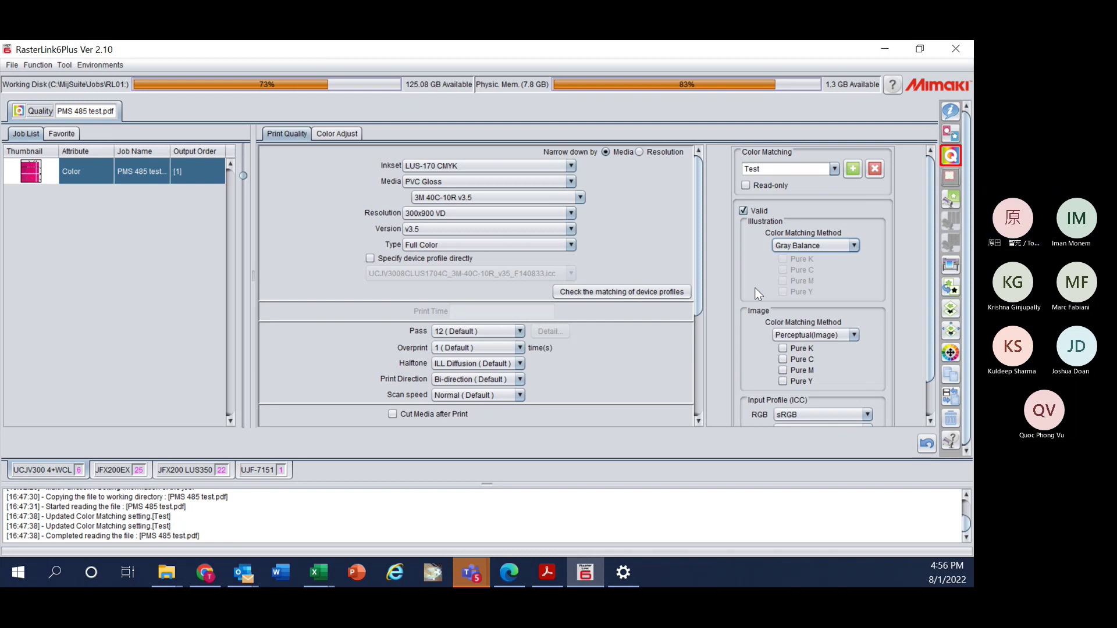
{"action": "left_click", "coordinate": [808, 244]}
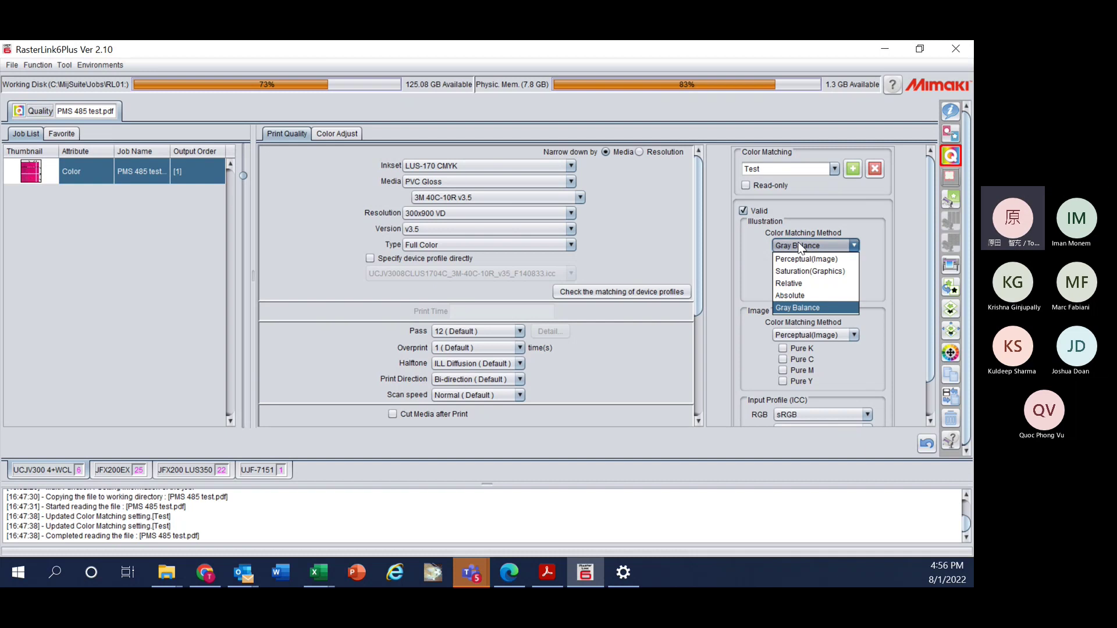
{"action": "left_click", "coordinate": [800, 246]}
{"action": "left_click", "coordinate": [799, 249]}
{"action": "left_click", "coordinate": [797, 308]}
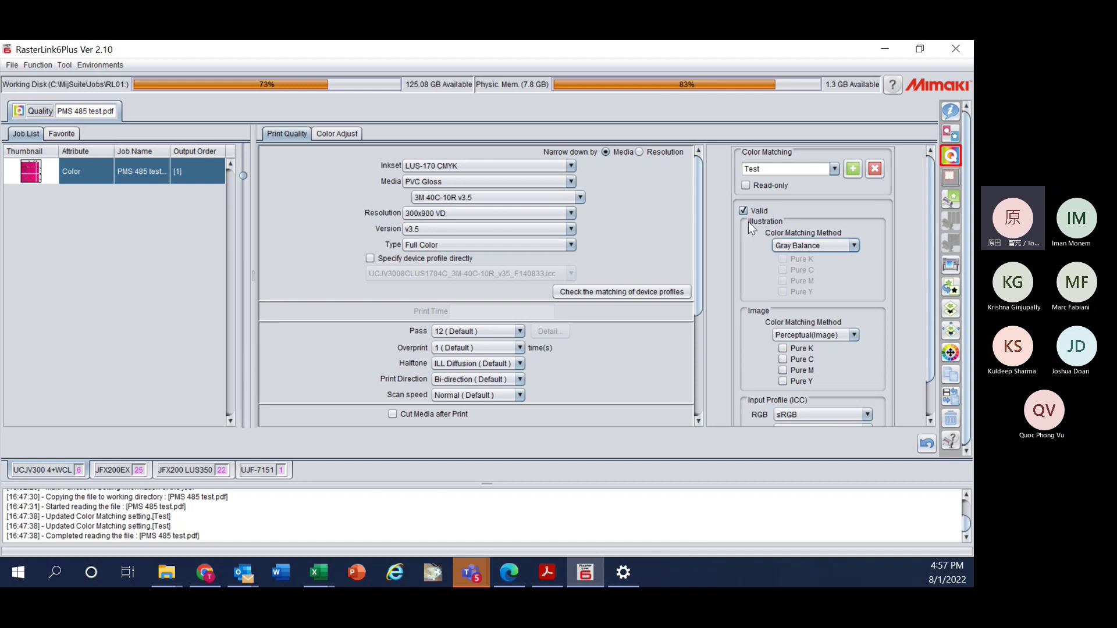
- Set the illustration color matching method to Perceptual(Image), keeping the Test color matching set valid
{"action": "left_click", "coordinate": [815, 245]}
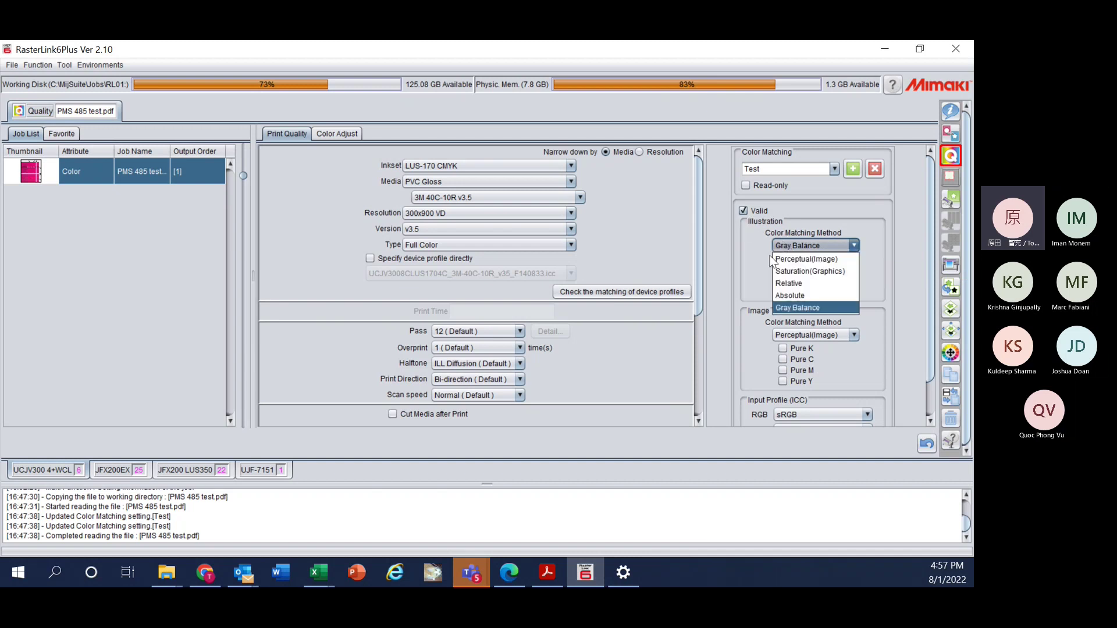
{"action": "left_click", "coordinate": [766, 263]}
{"action": "left_click", "coordinate": [744, 210]}
{"action": "left_click", "coordinate": [744, 210]}
{"action": "left_click", "coordinate": [835, 242]}
{"action": "left_click", "coordinate": [832, 256]}
{"action": "left_click", "coordinate": [805, 246]}
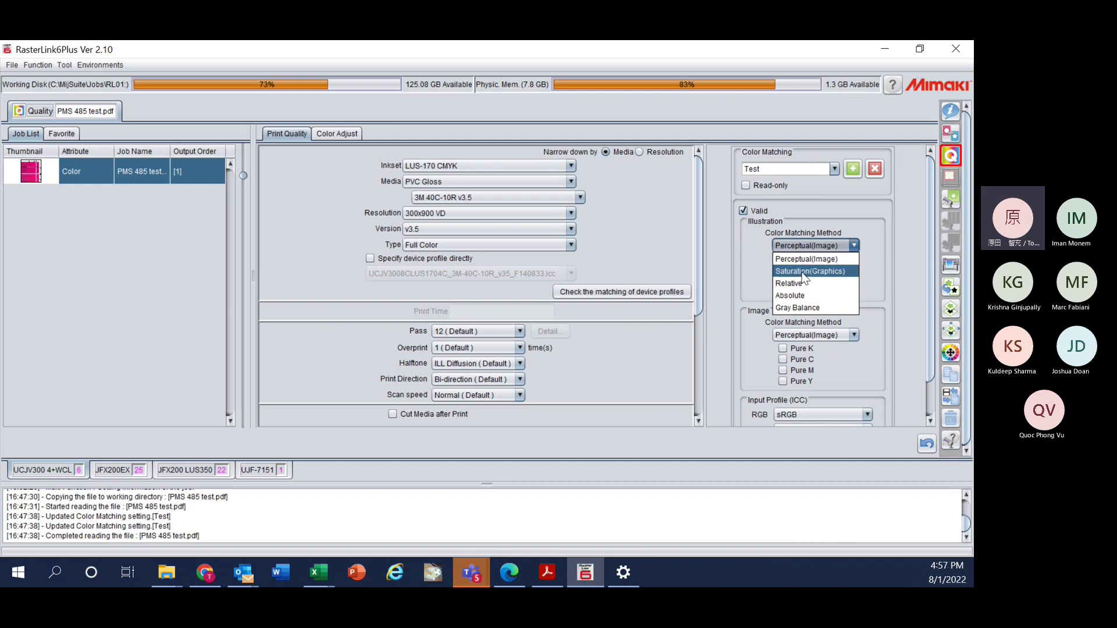
{"action": "left_click", "coordinate": [807, 259]}
- Try the Pure C option for illustrations, switch it off again and review the available illustration color matching methods
{"action": "left_click", "coordinate": [783, 270]}
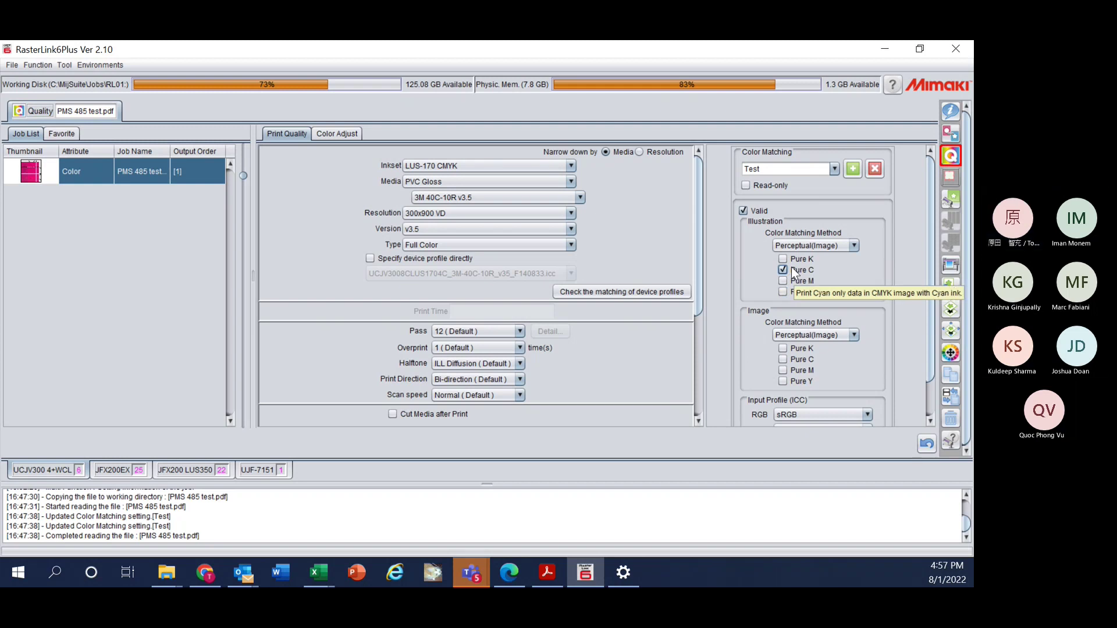
{"action": "left_click", "coordinate": [790, 268]}
{"action": "left_click", "coordinate": [802, 246]}
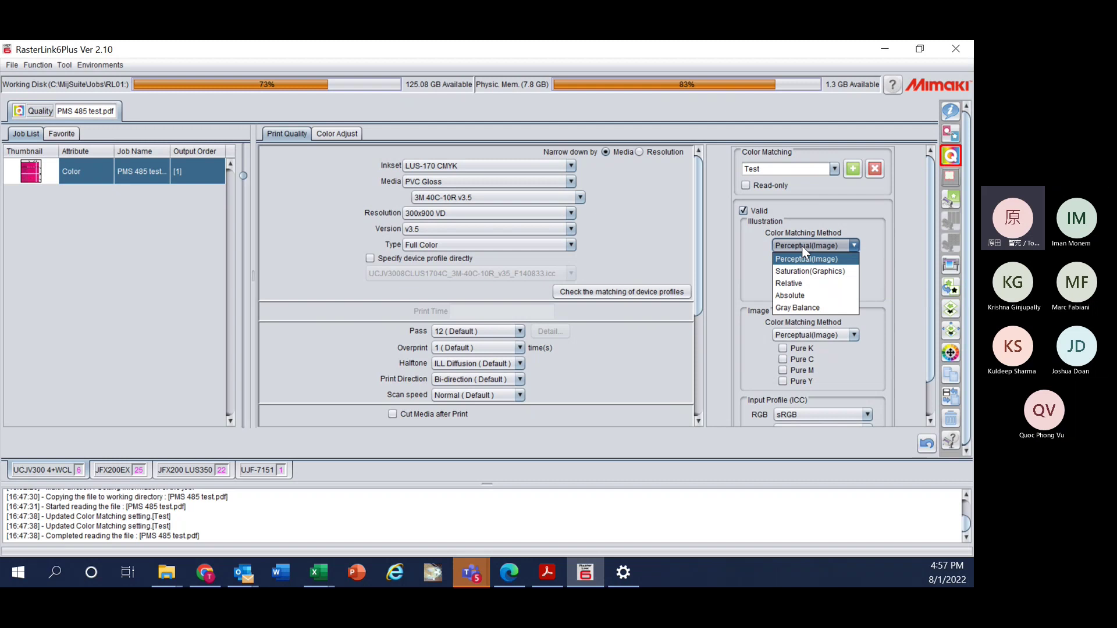
{"action": "left_click", "coordinate": [878, 286]}
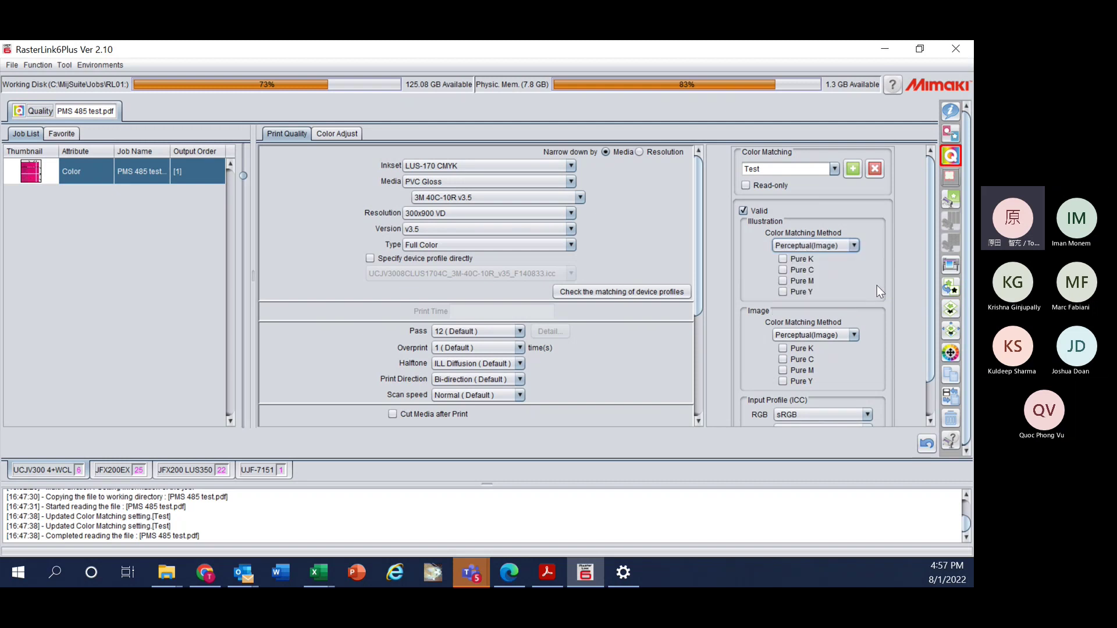
{"action": "left_click", "coordinate": [827, 246]}
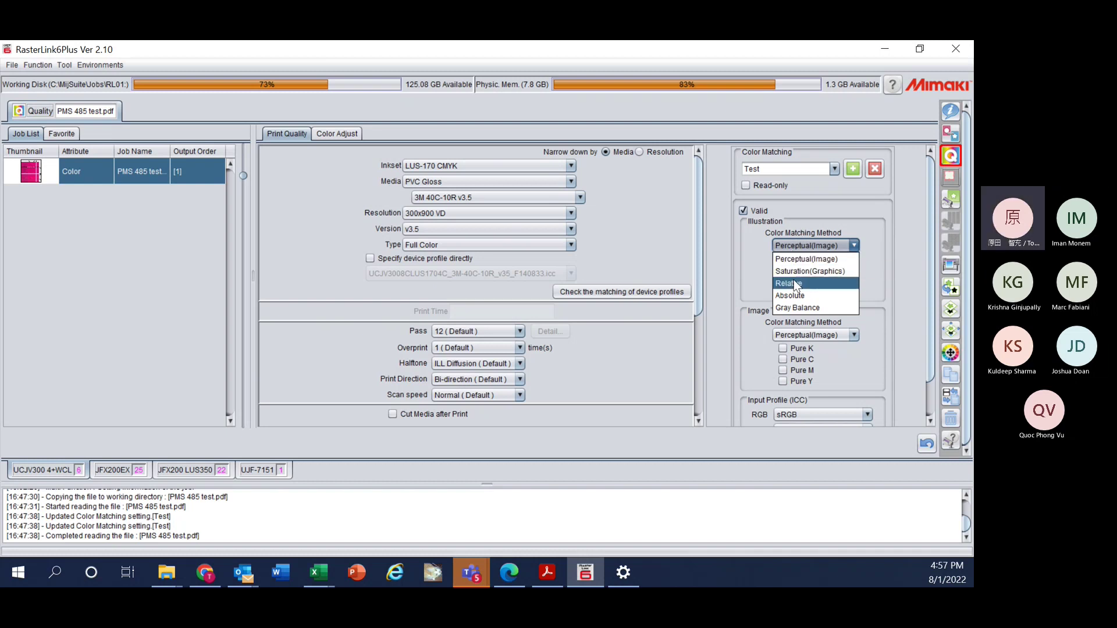
{"action": "left_click", "coordinate": [746, 280]}
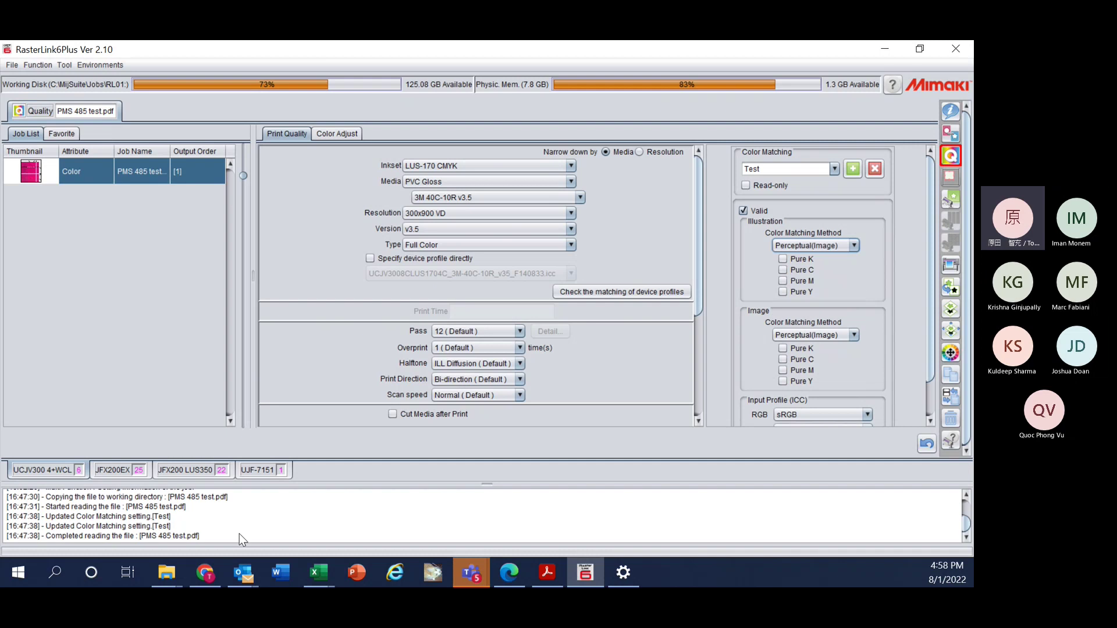
- Switch to Chrome and search Google for "what is renderng intent"
{"action": "left_click", "coordinate": [205, 572]}
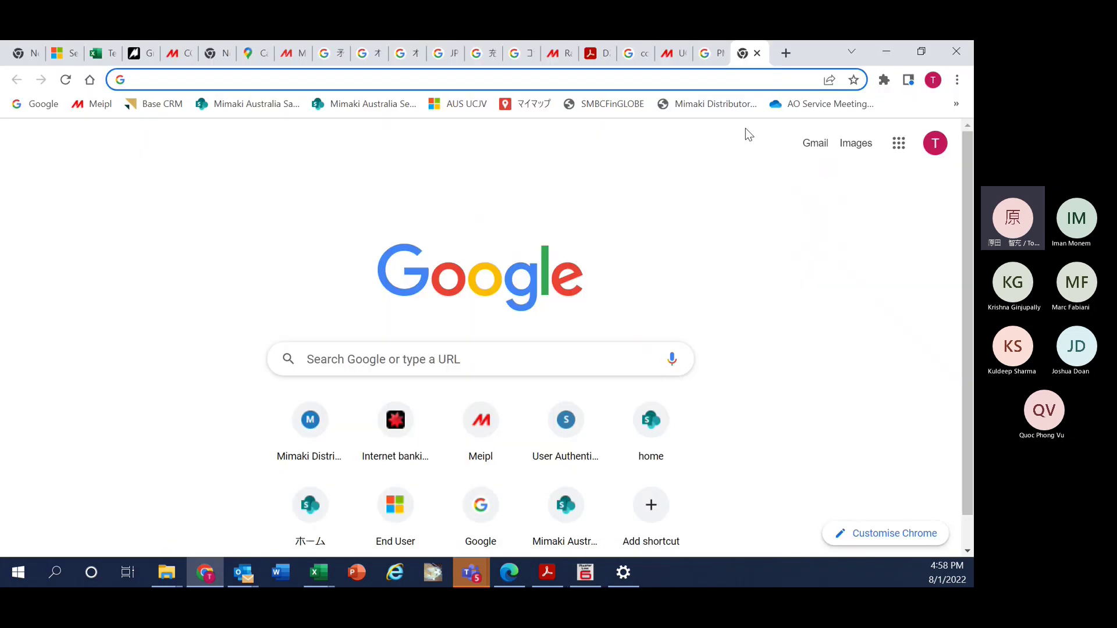
{"action": "left_click", "coordinate": [443, 365]}
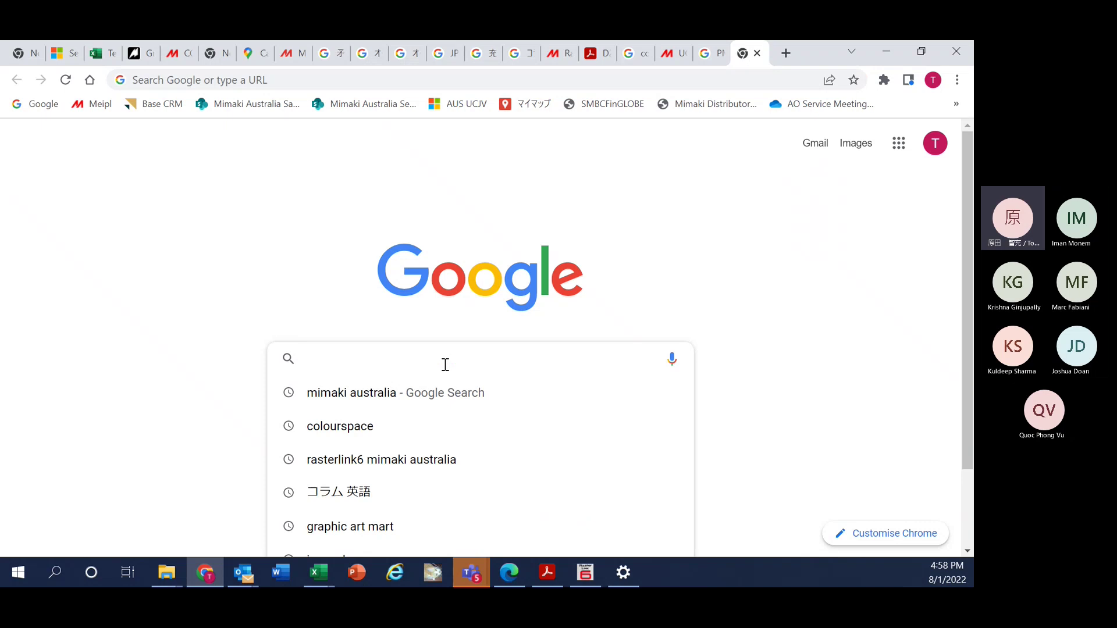
{"action": "type", "text": "renderng inten"}
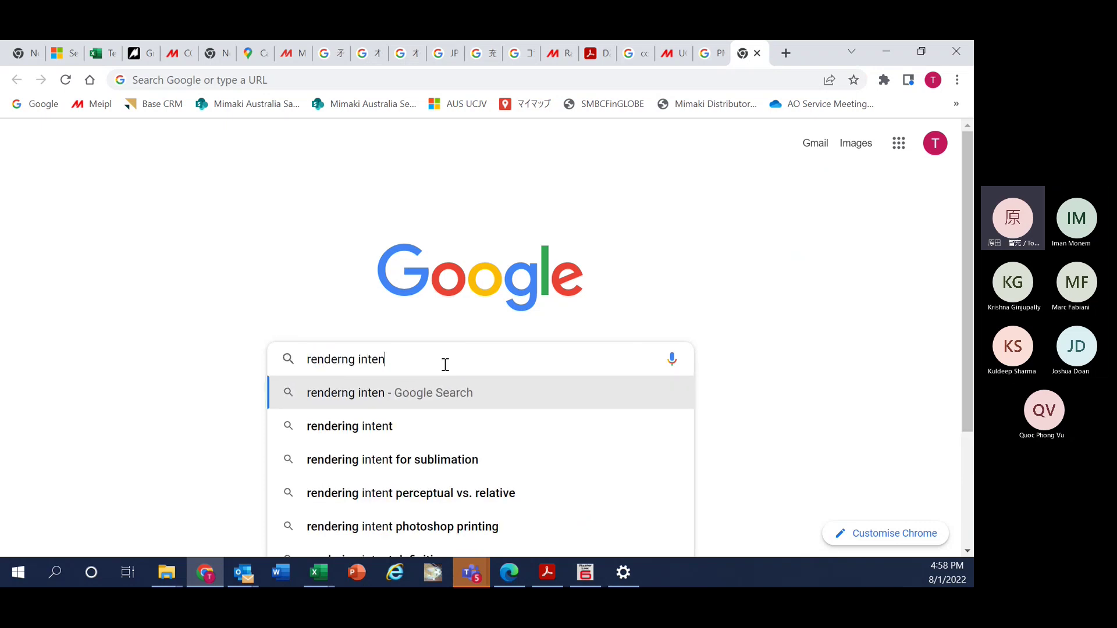
{"action": "type", "text": "t"}
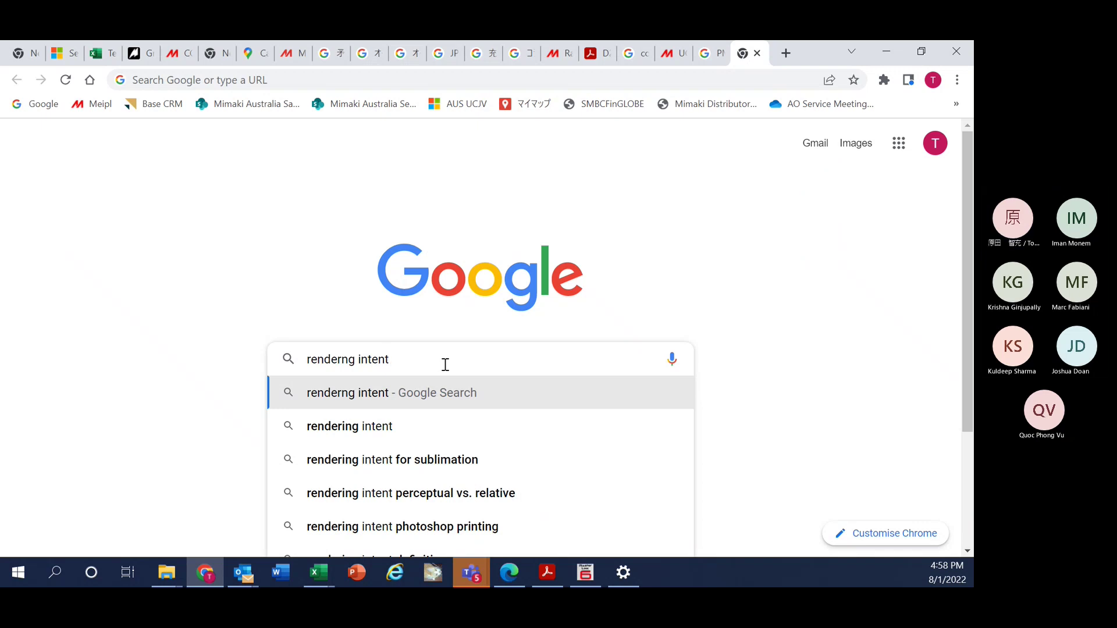
{"action": "key", "text": "Home"}
{"action": "type", "text": "what is"}
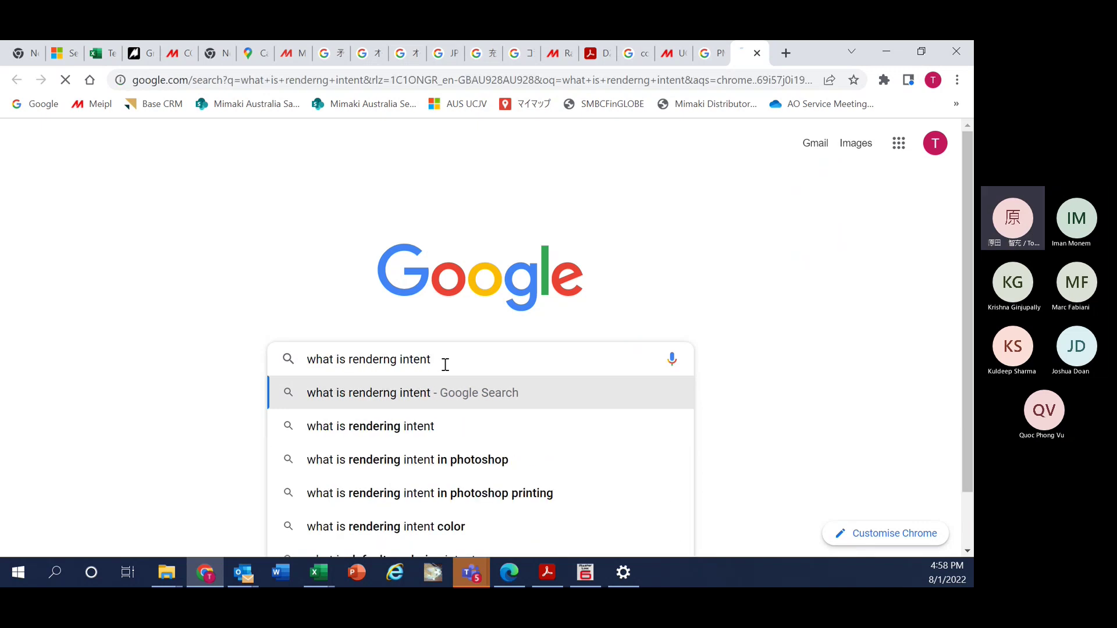
{"action": "key", "text": "Return"}
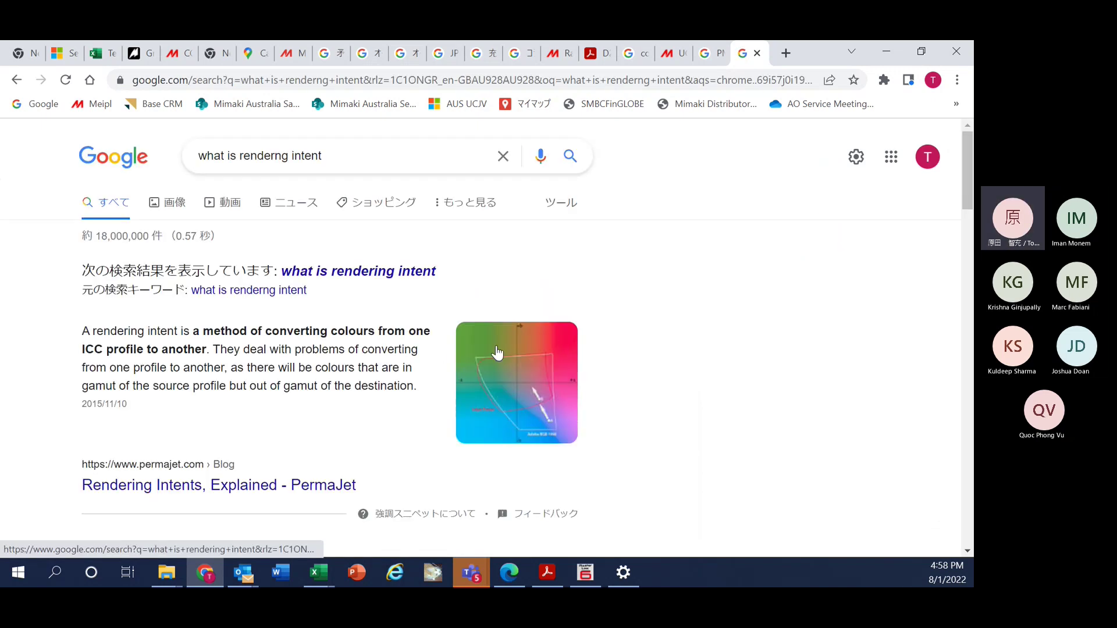
- Open the "Choosing a Rendering Intent for Your Inkjet Print" article from the results, skim it and return to the search results
{"action": "scroll", "coordinate": [498, 352], "scroll_direction": "down", "scroll_amount": 5}
{"action": "scroll", "coordinate": [497, 346], "scroll_direction": "down", "scroll_amount": 4}
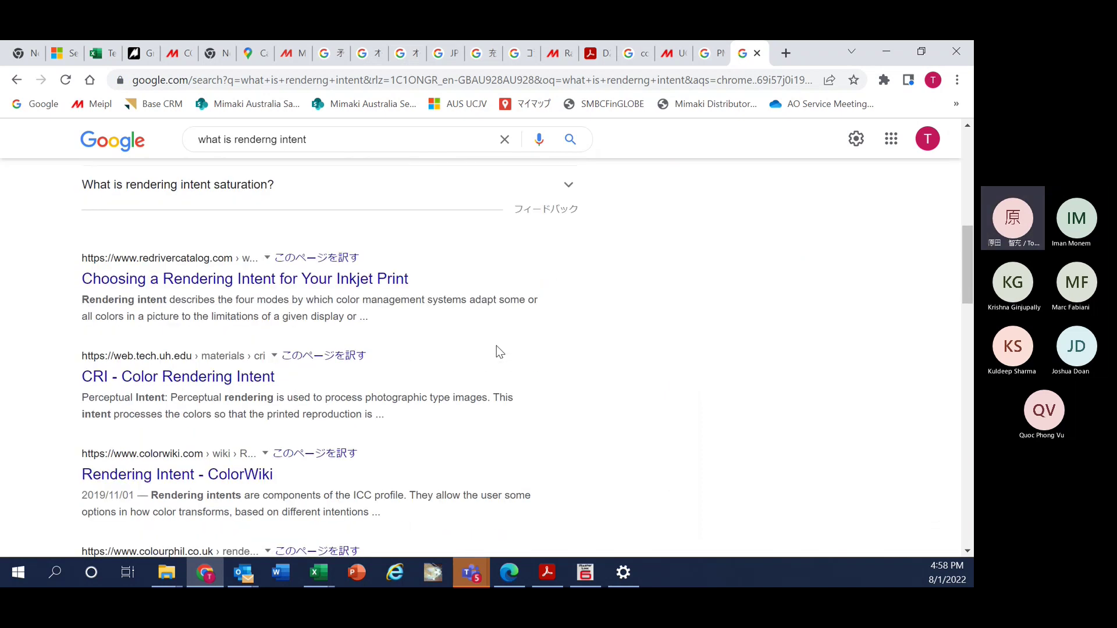
{"action": "left_click", "coordinate": [182, 282]}
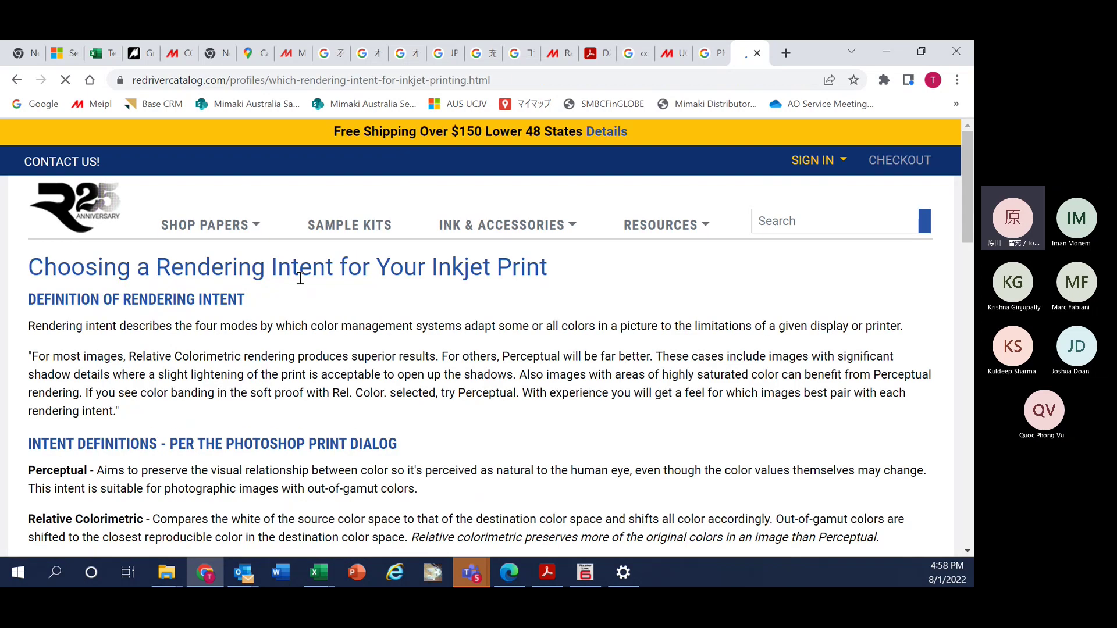
{"action": "scroll", "coordinate": [370, 351], "scroll_direction": "down", "scroll_amount": 10}
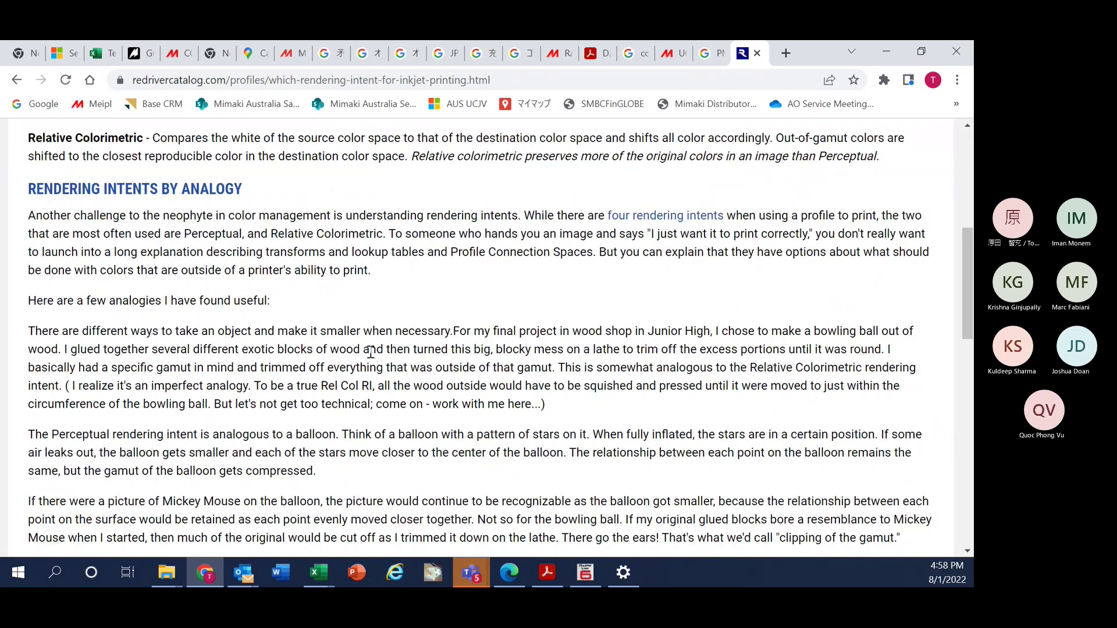
{"action": "scroll", "coordinate": [370, 351], "scroll_direction": "down", "scroll_amount": 6}
{"action": "scroll", "coordinate": [370, 351], "scroll_direction": "up", "scroll_amount": 6}
{"action": "left_click", "coordinate": [16, 81]}
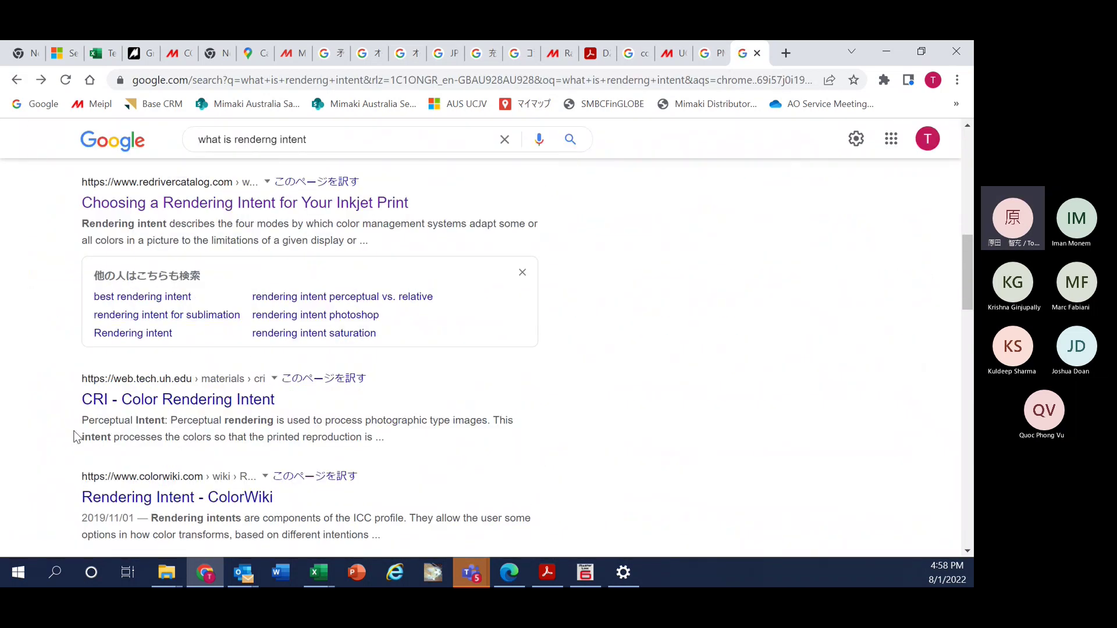
- Open the ColorWiki "Rendering Intent" page and read its descriptions of absolute colorimetric, relative colorimetric, perceptual and saturation intents
{"action": "scroll", "coordinate": [77, 437], "scroll_direction": "down", "scroll_amount": 1}
{"action": "left_click", "coordinate": [181, 427]}
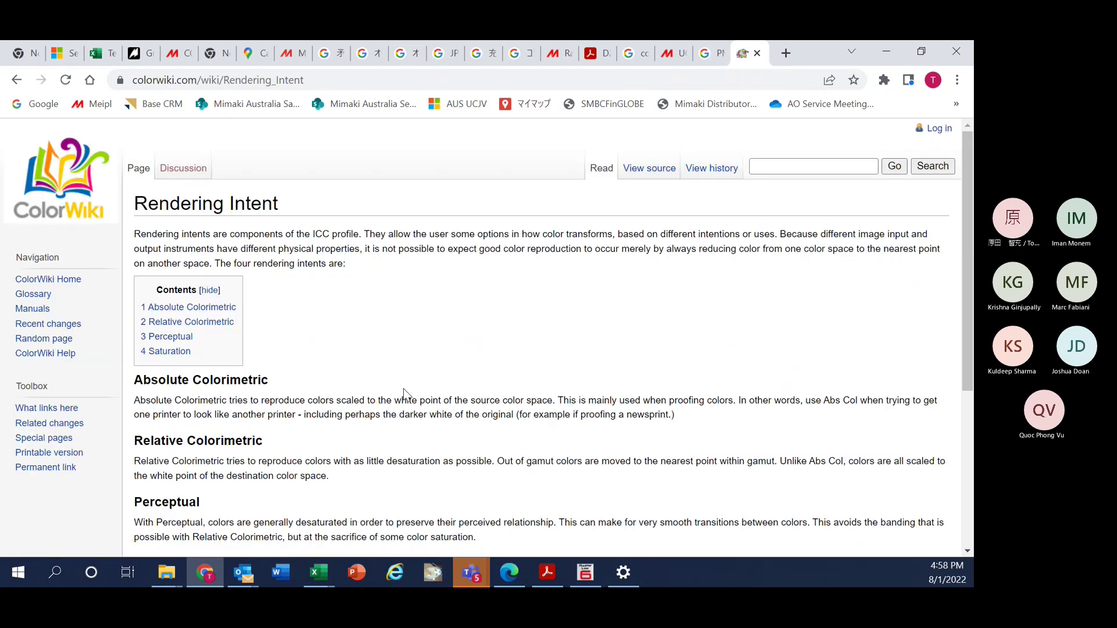
{"action": "scroll", "coordinate": [403, 389], "scroll_direction": "down", "scroll_amount": 4}
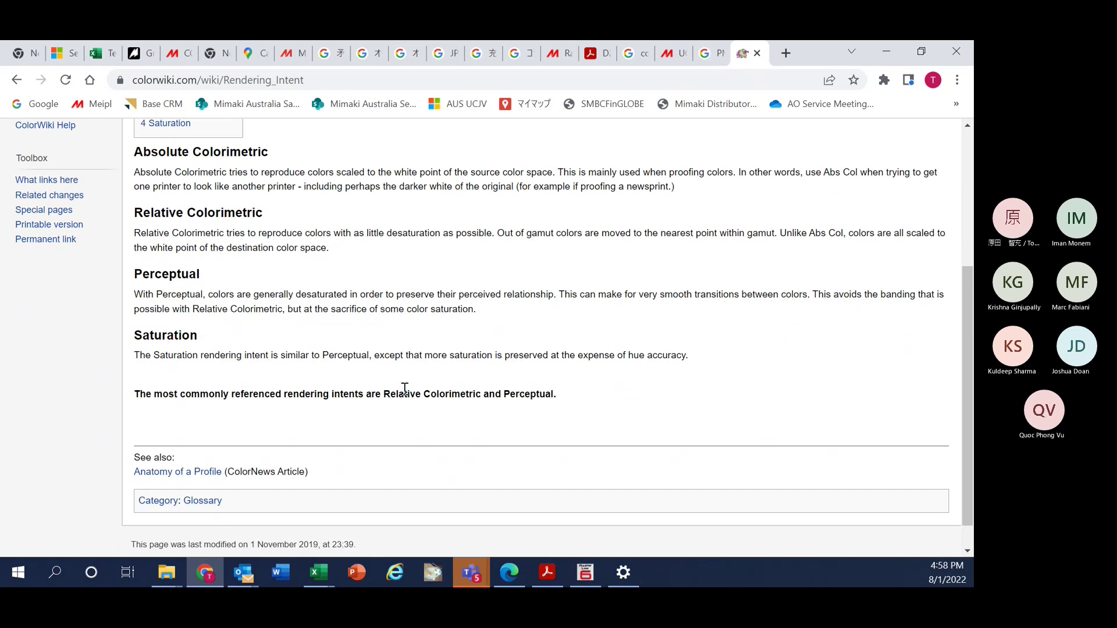
{"action": "scroll", "coordinate": [289, 216], "scroll_direction": "up", "scroll_amount": 3}
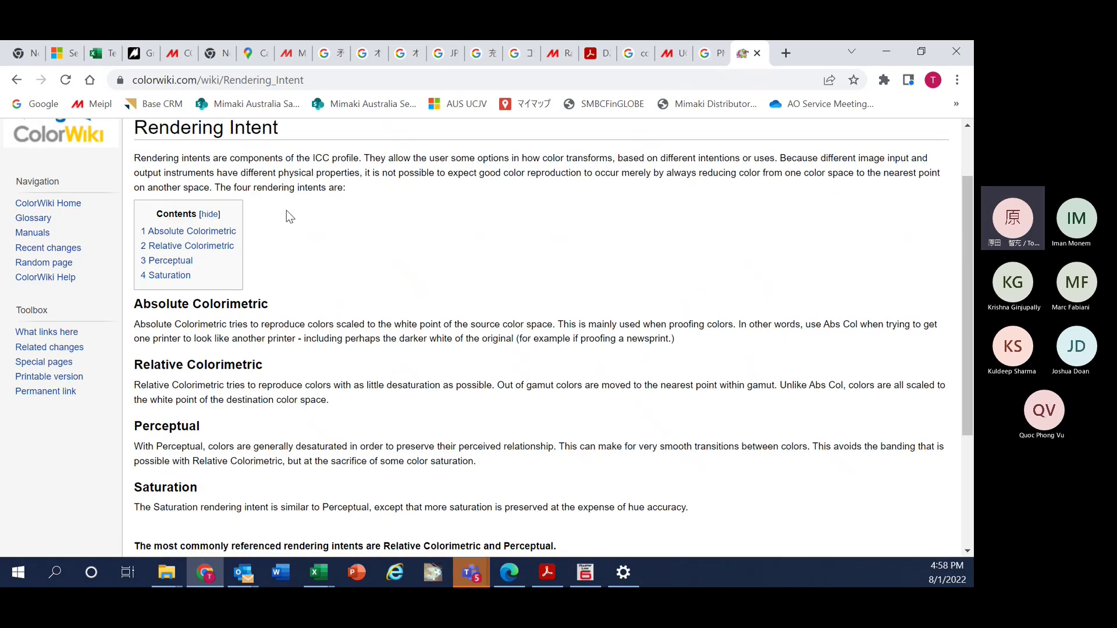
{"action": "scroll", "coordinate": [286, 216], "scroll_direction": "up", "scroll_amount": 2}
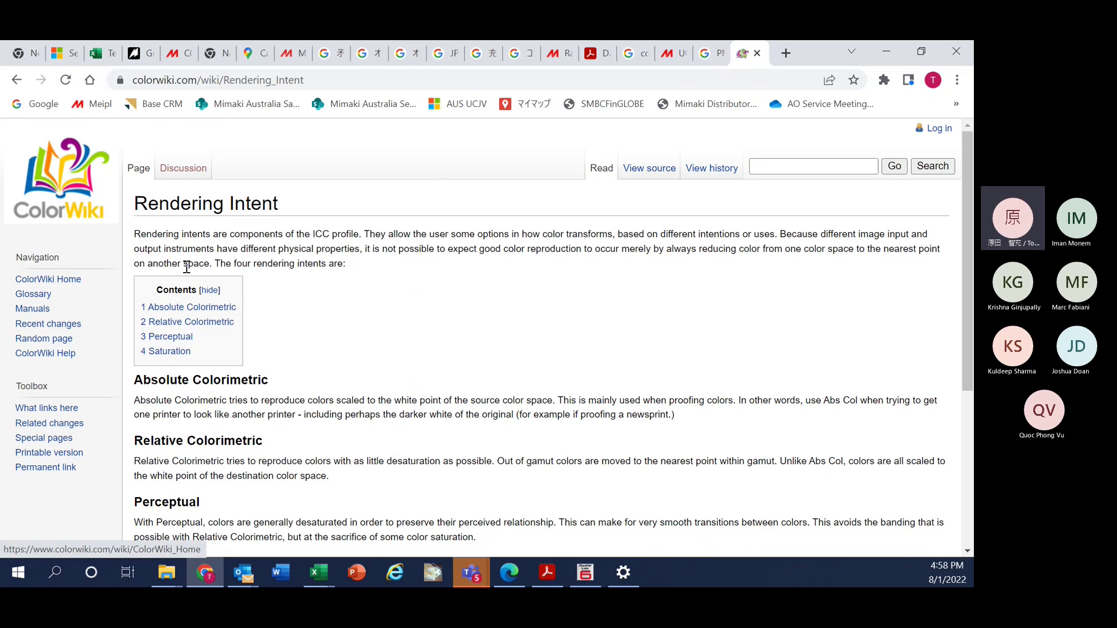
{"action": "scroll", "coordinate": [344, 351], "scroll_direction": "down", "scroll_amount": 2}
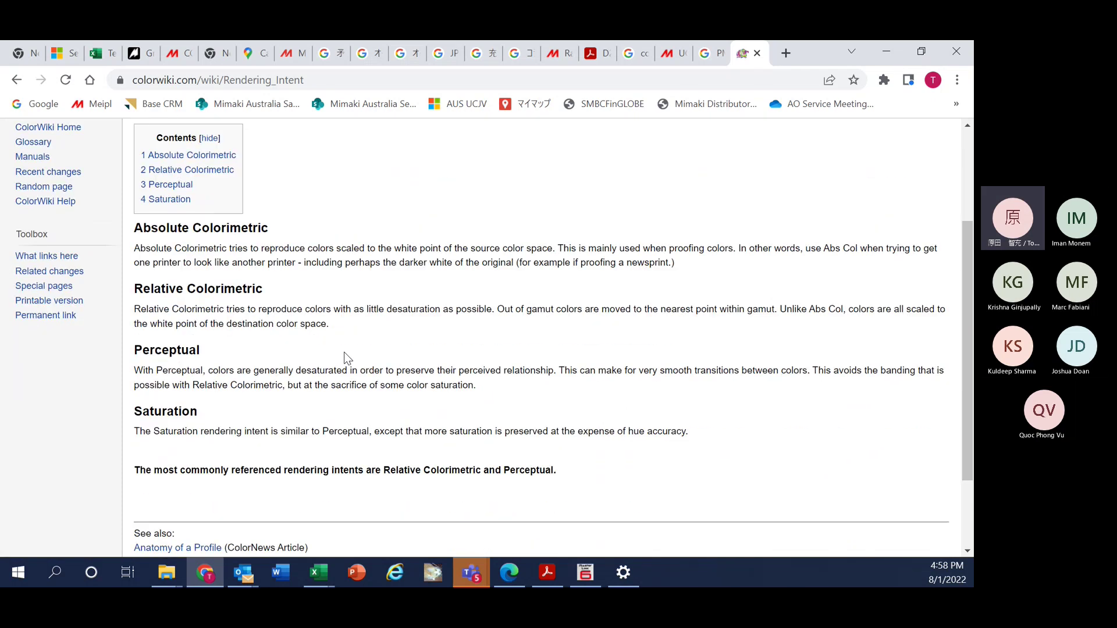